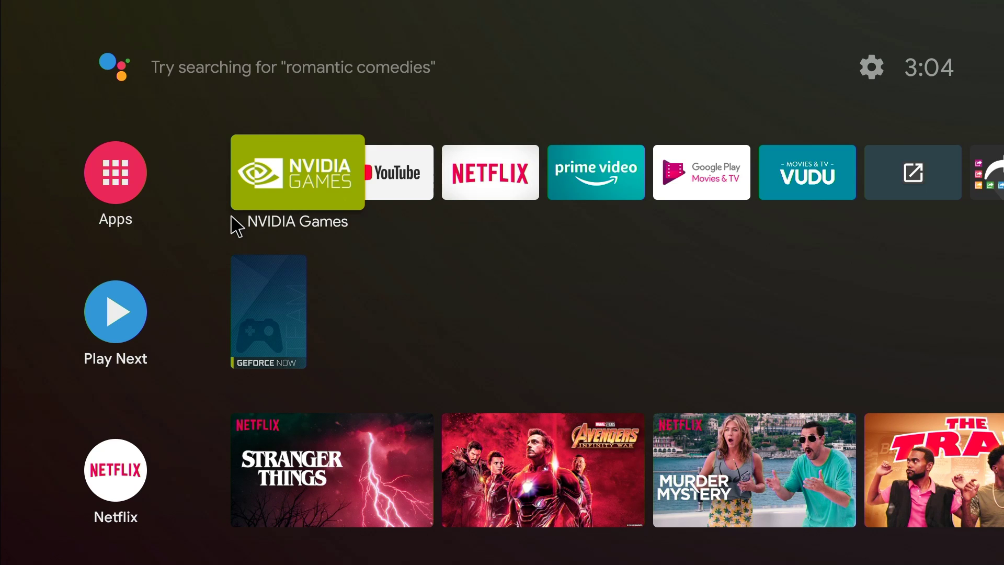
mouse_move(1, 148)
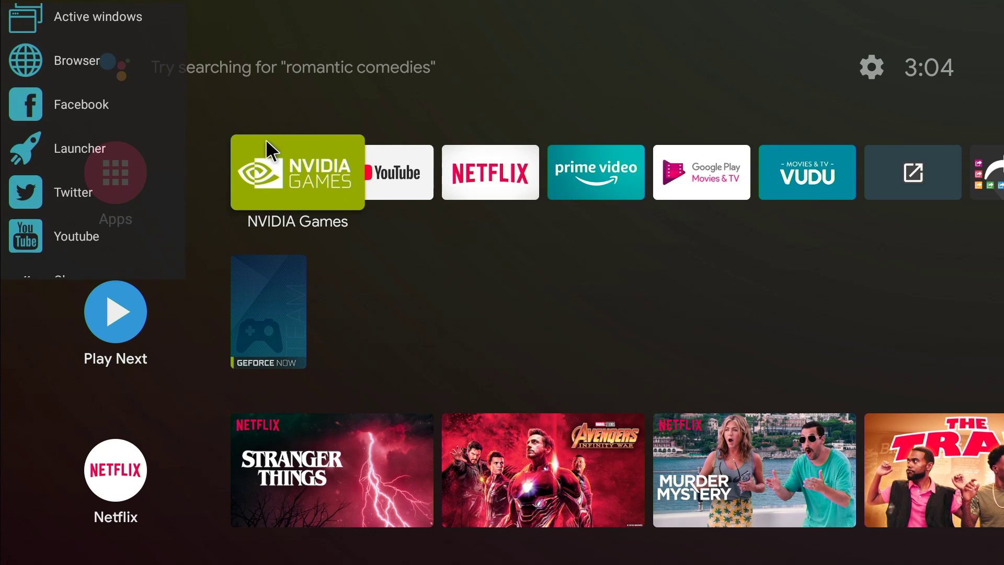
scroll(112, 120, "up", 1)
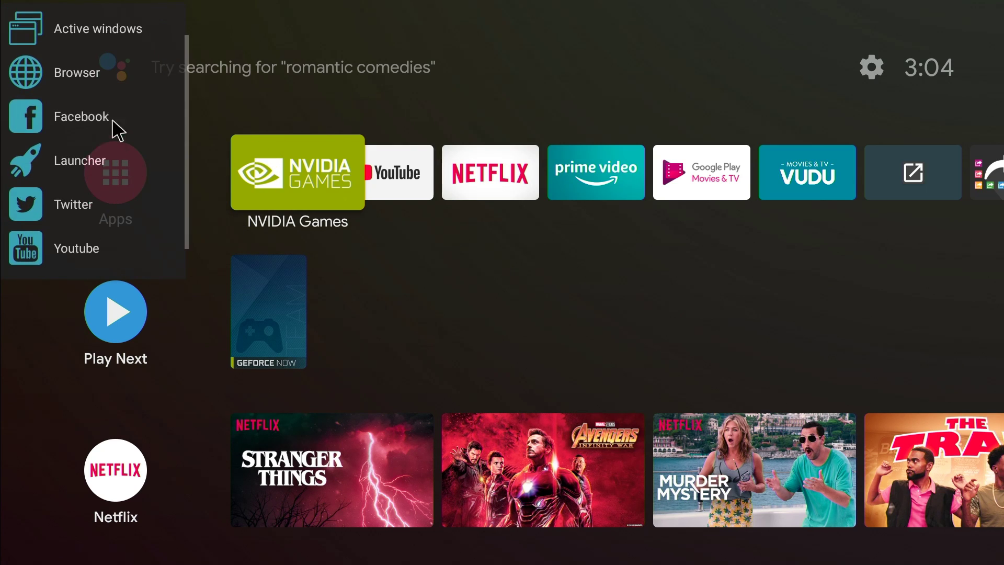
scroll(113, 123, "up", 1)
left_click(116, 62)
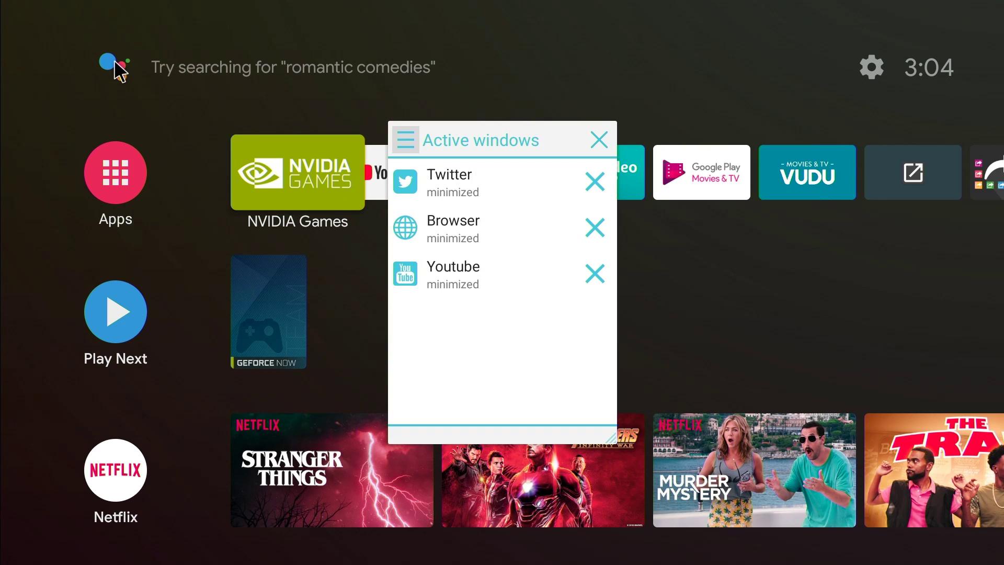
left_click(478, 261)
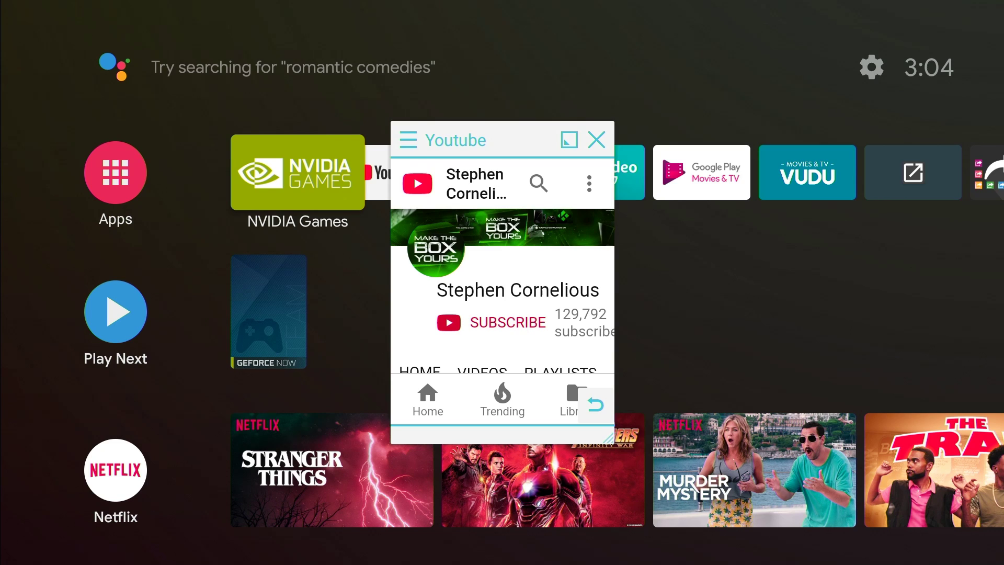
left_click(569, 141)
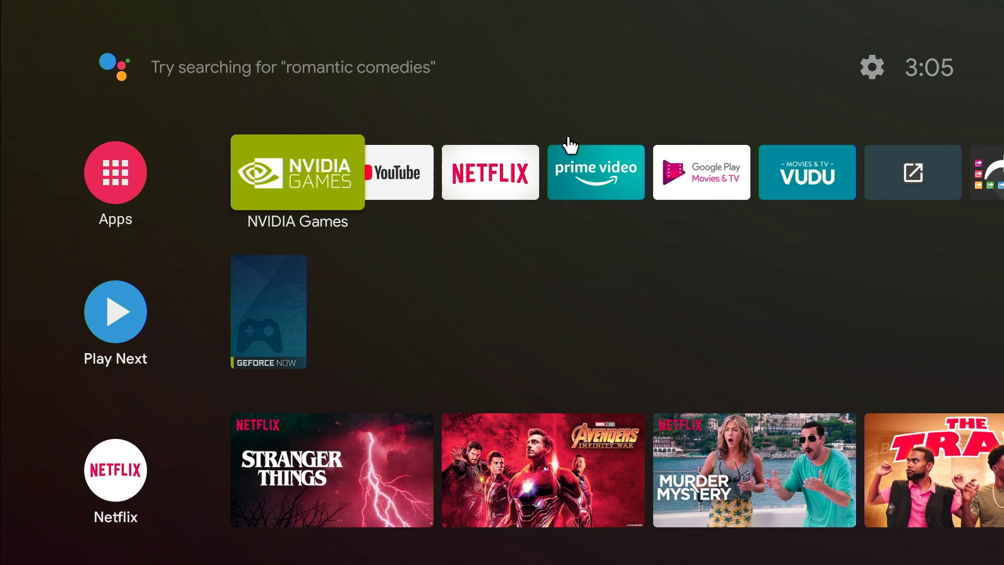
left_click_drag(4, 127, 208, 129)
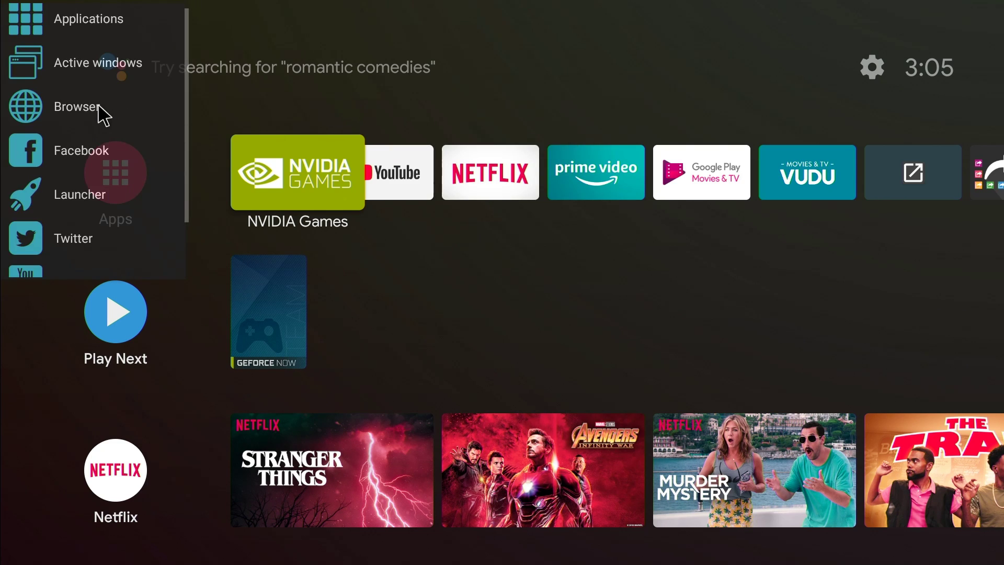
left_click(68, 72)
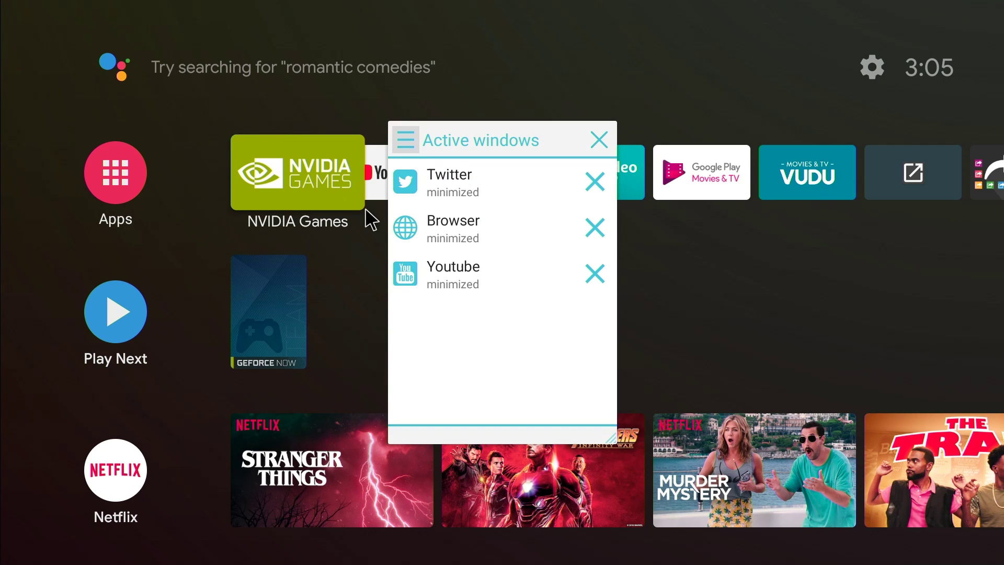
left_click(428, 178)
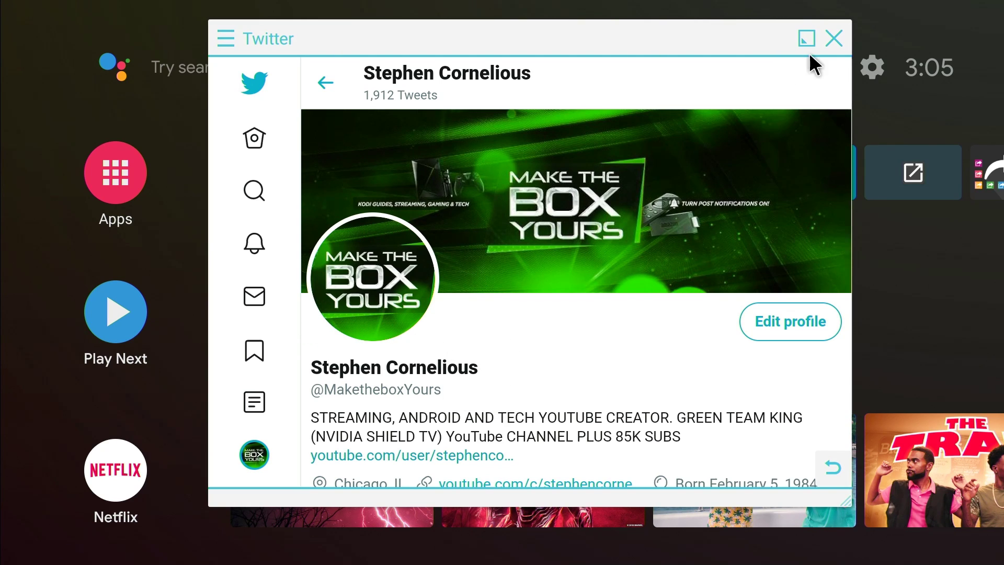
left_click(812, 37)
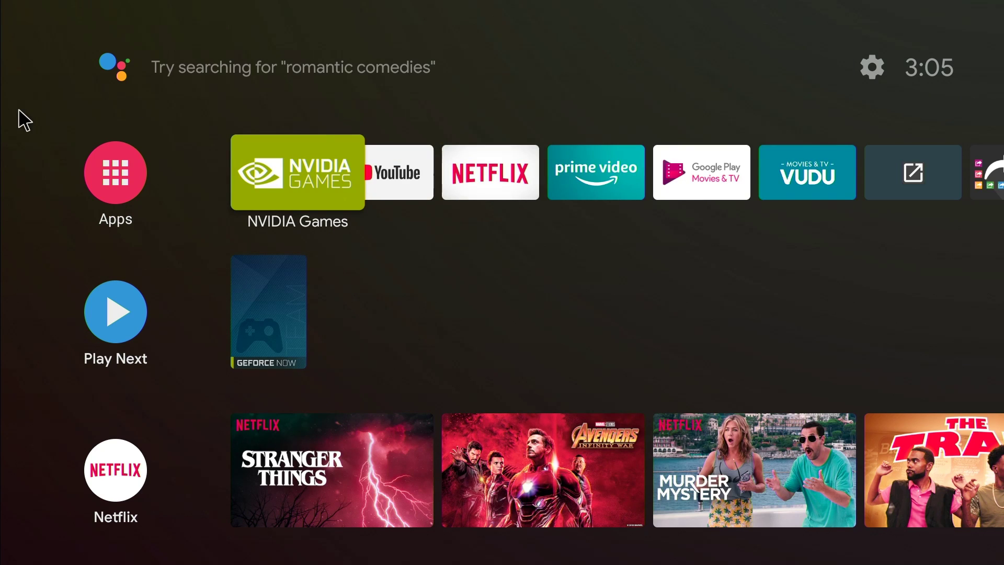
mouse_move(1, 116)
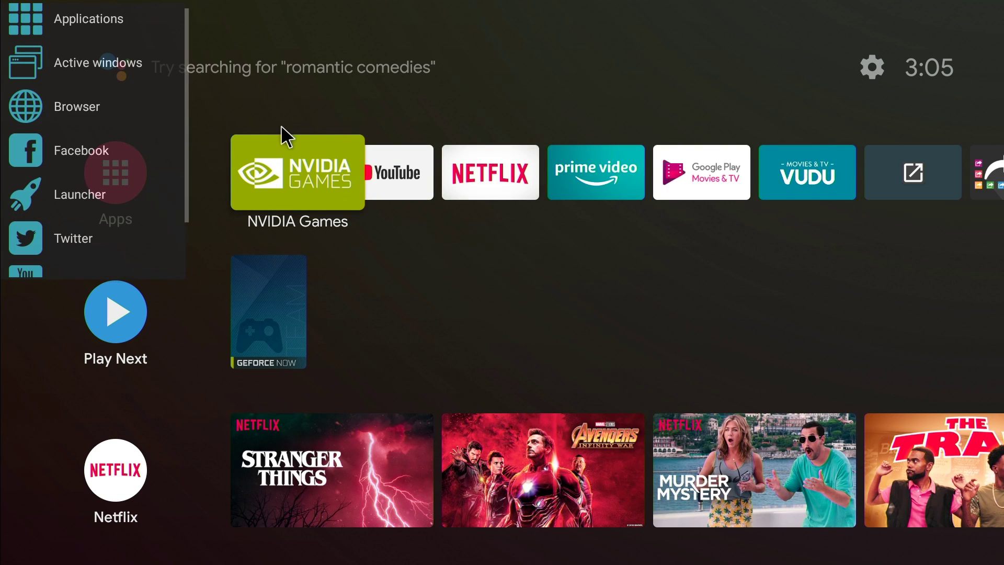
left_click(99, 78)
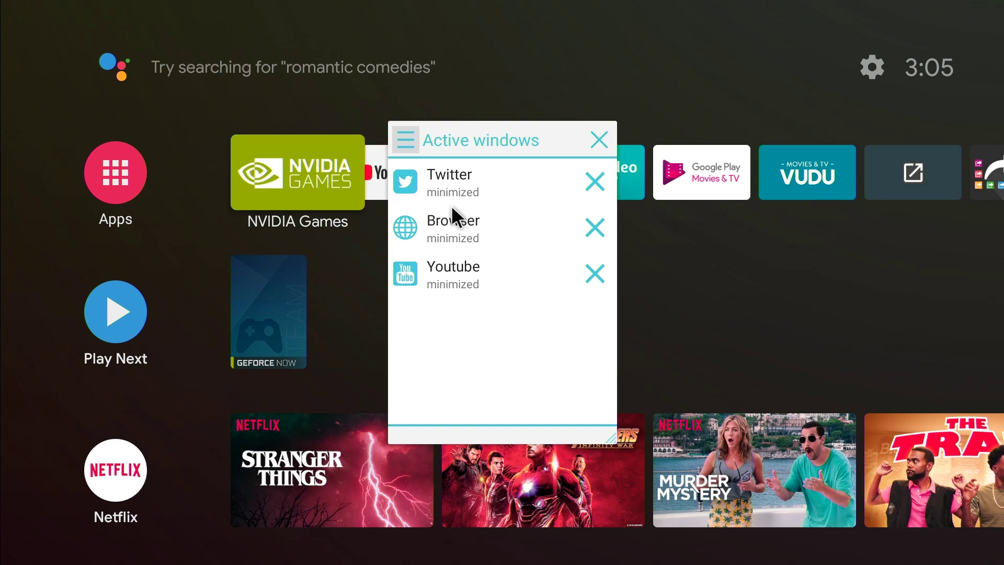
left_click(469, 225)
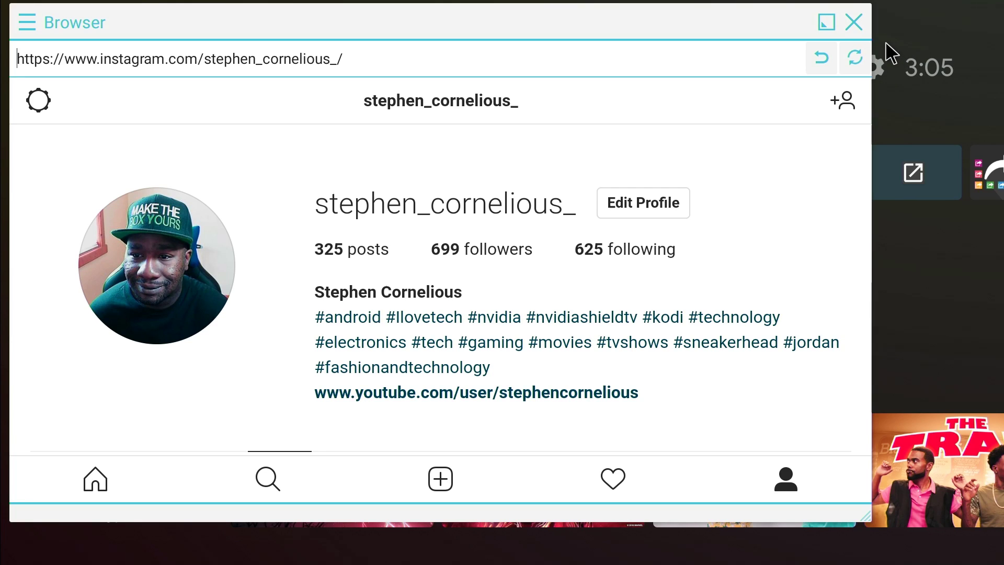
left_click(861, 25)
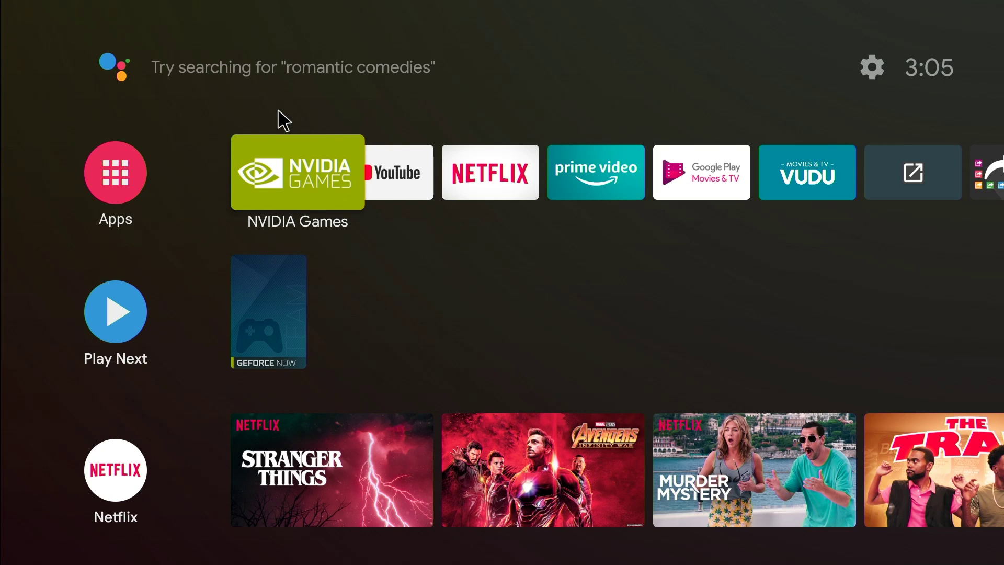
mouse_move(1, 108)
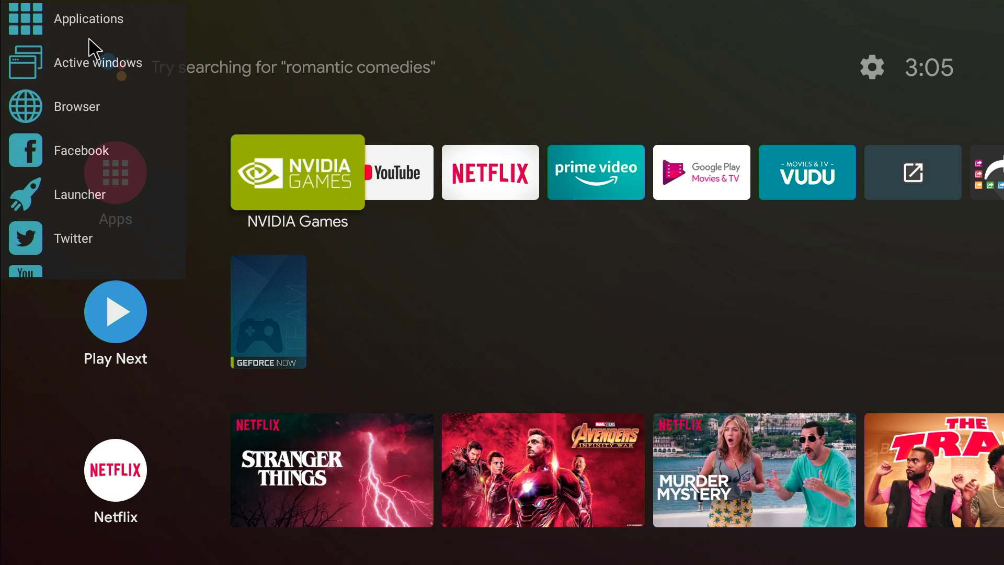
scroll(94, 126, "down", 2)
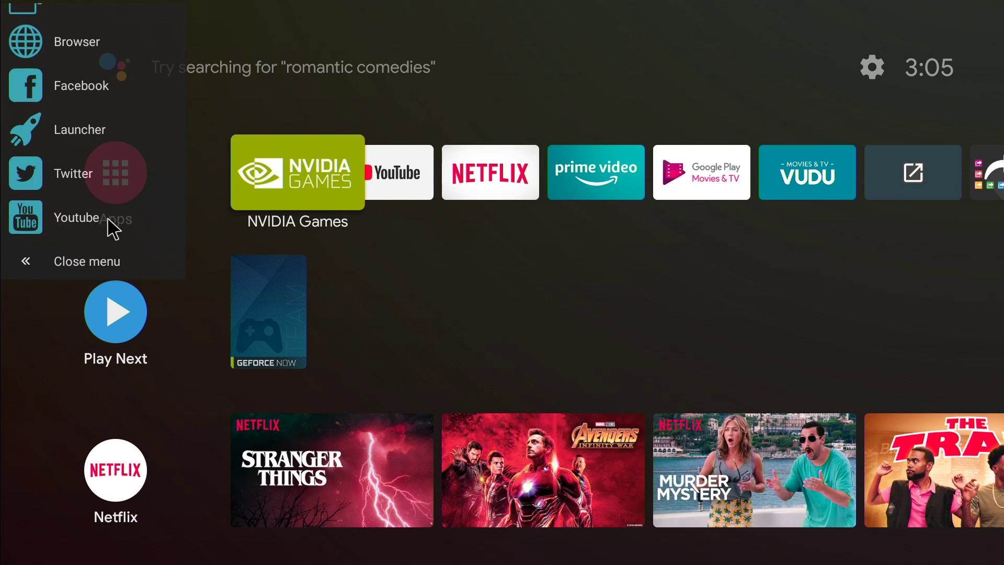
left_click(73, 129)
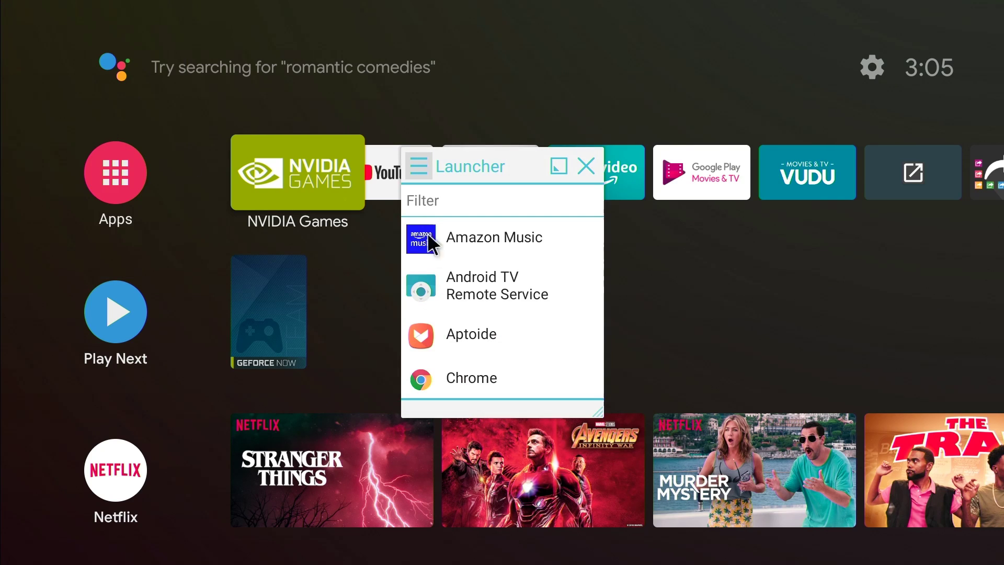
scroll(448, 307, "down", 5)
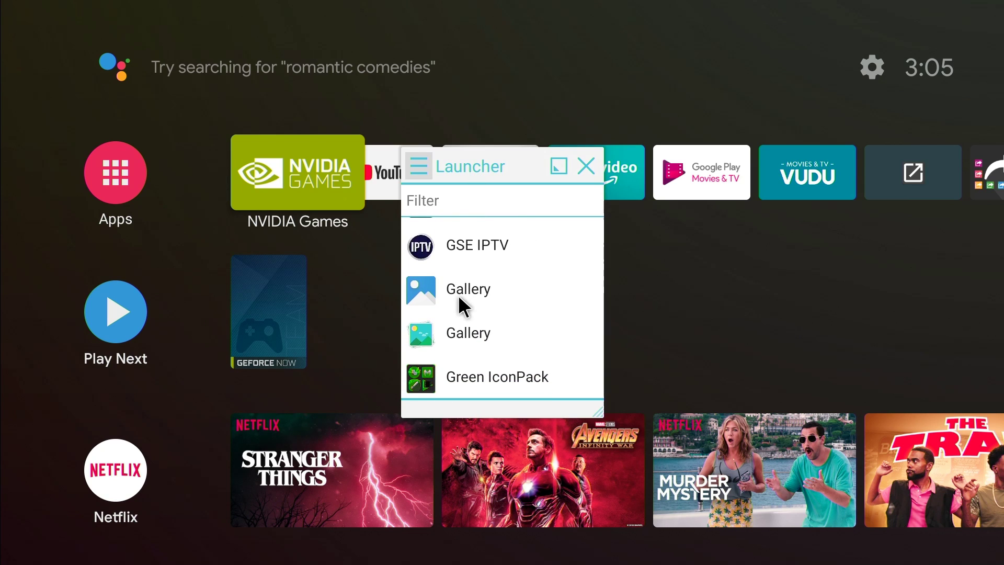
left_click_drag(460, 303, 475, 534)
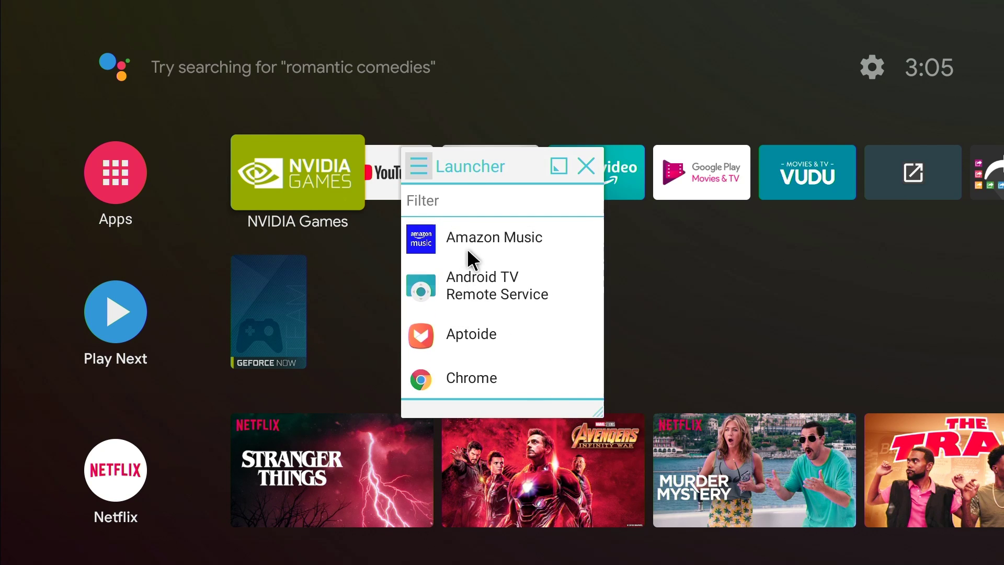
left_click(586, 166)
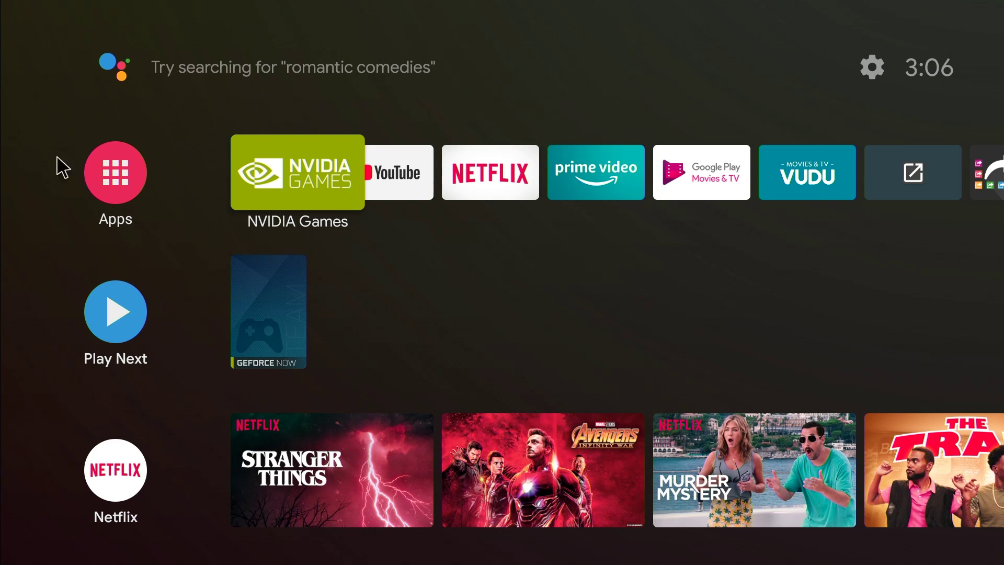
- Launch Google Play Store from the Android TV Apps drawer
mouse_move(2, 125)
key("Right")
key("Right")
key("Right")
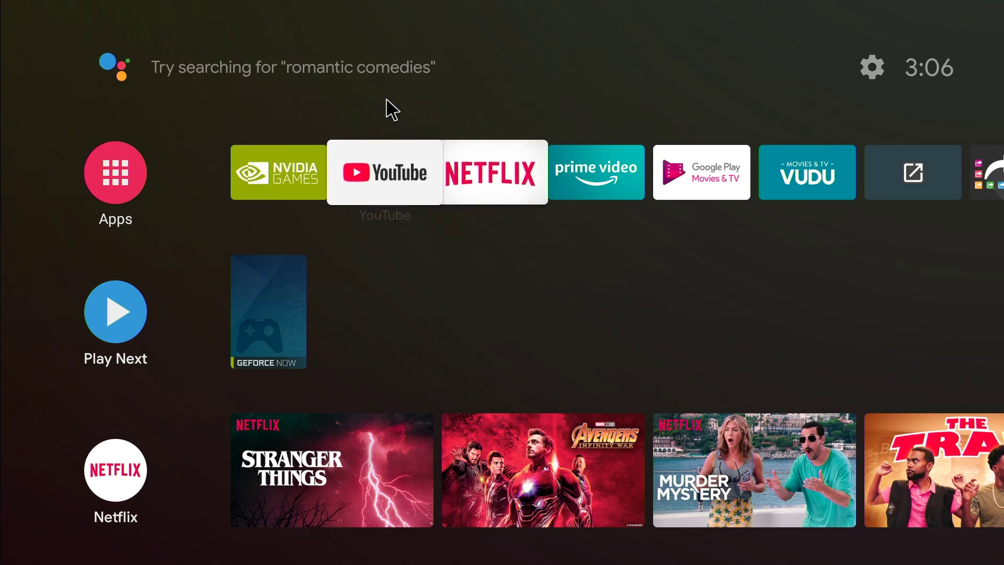
key("Left")
key("Left")
key("Left")
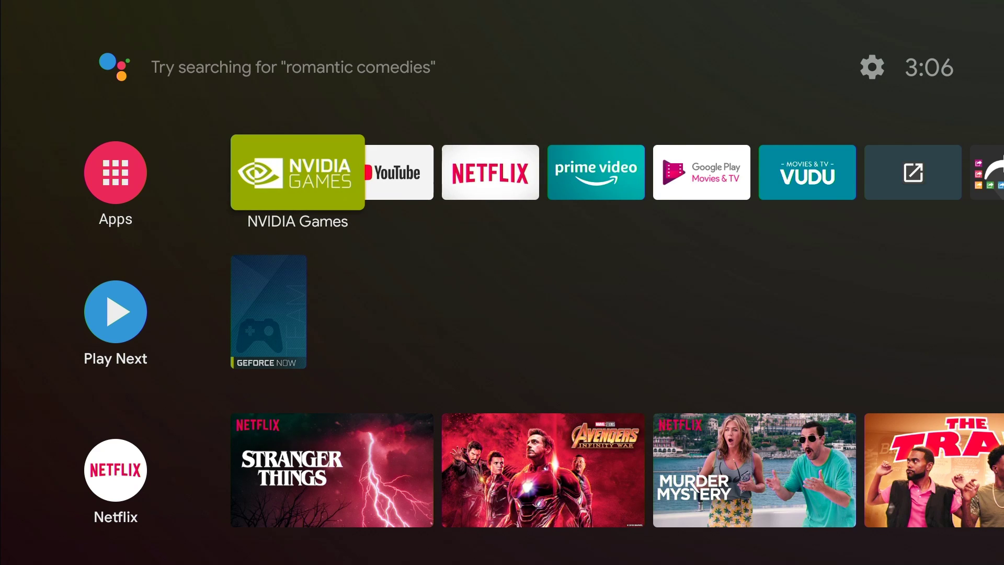
key("Left")
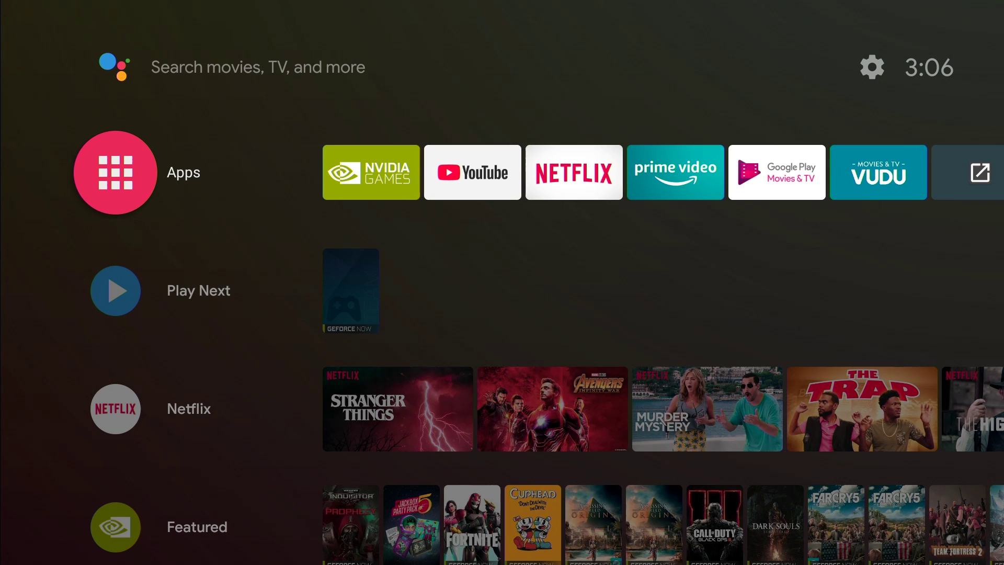
key("Return")
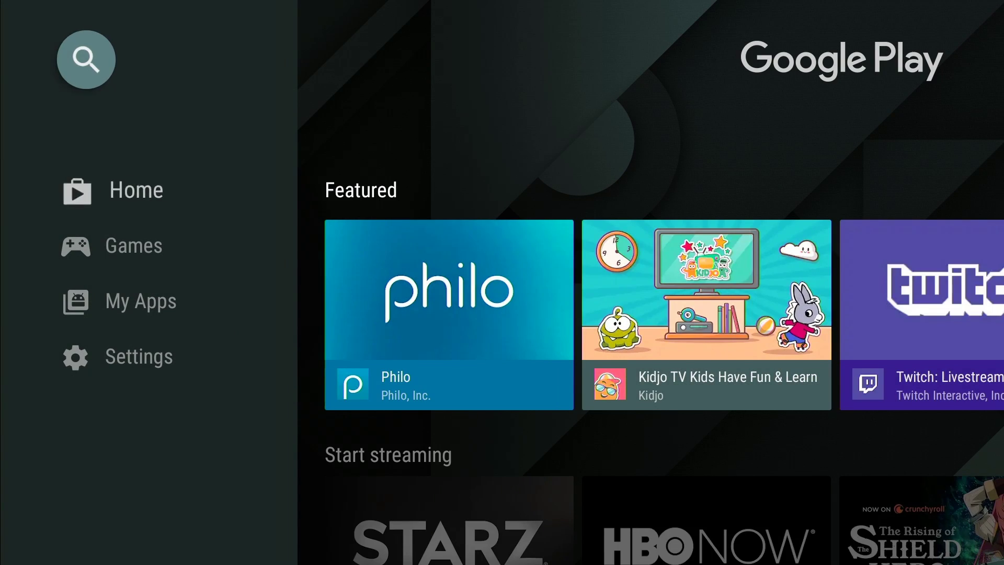
- Search Google Play for 'puff', then install and open Puffin TV - Fast Web Browser
key("Return")
key("Down")
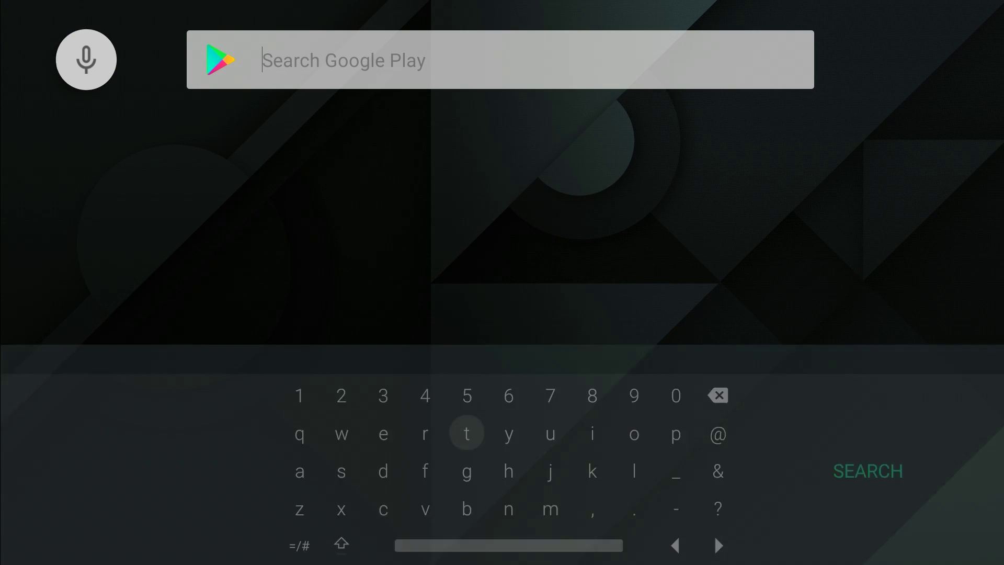
type("p")
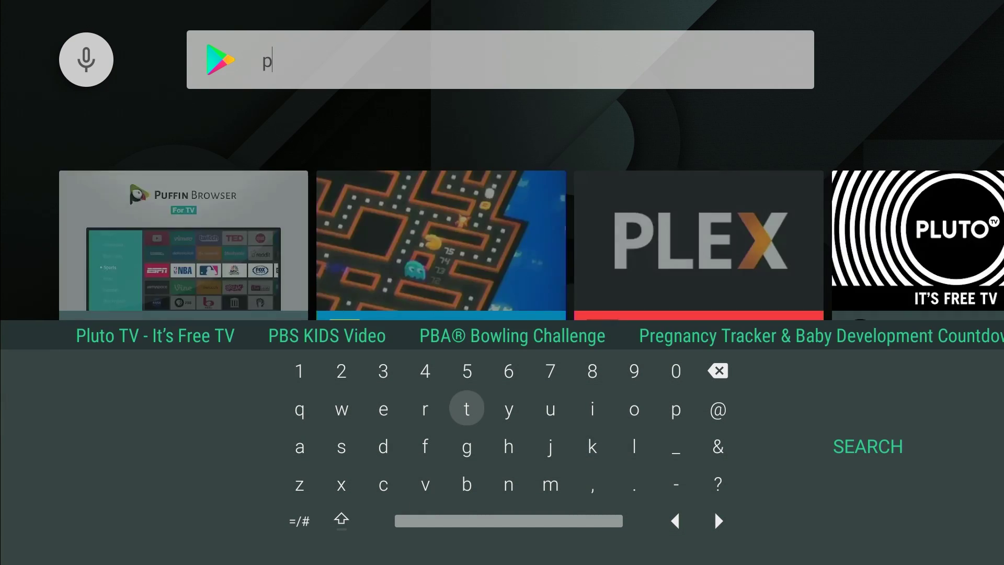
type("uff")
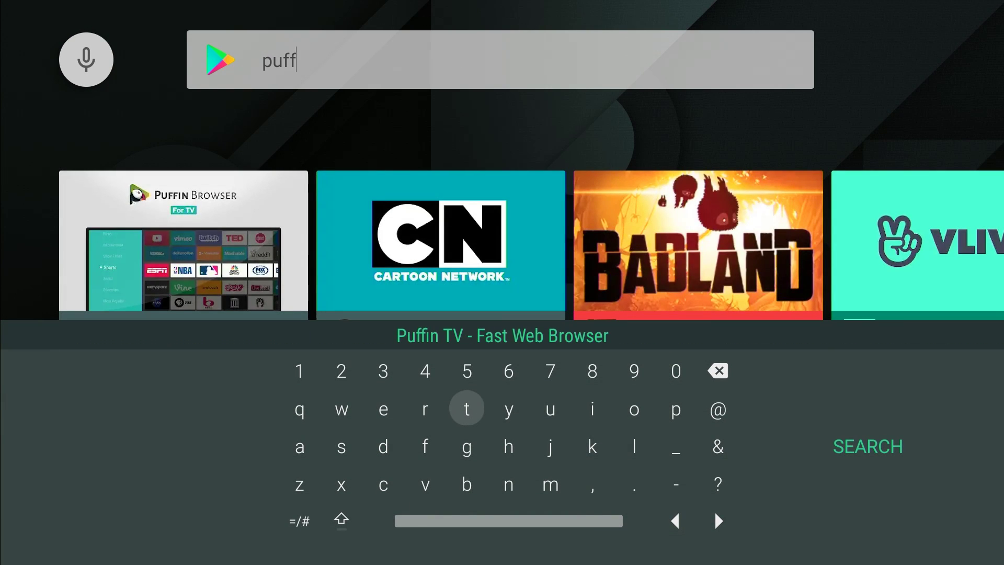
key("Escape")
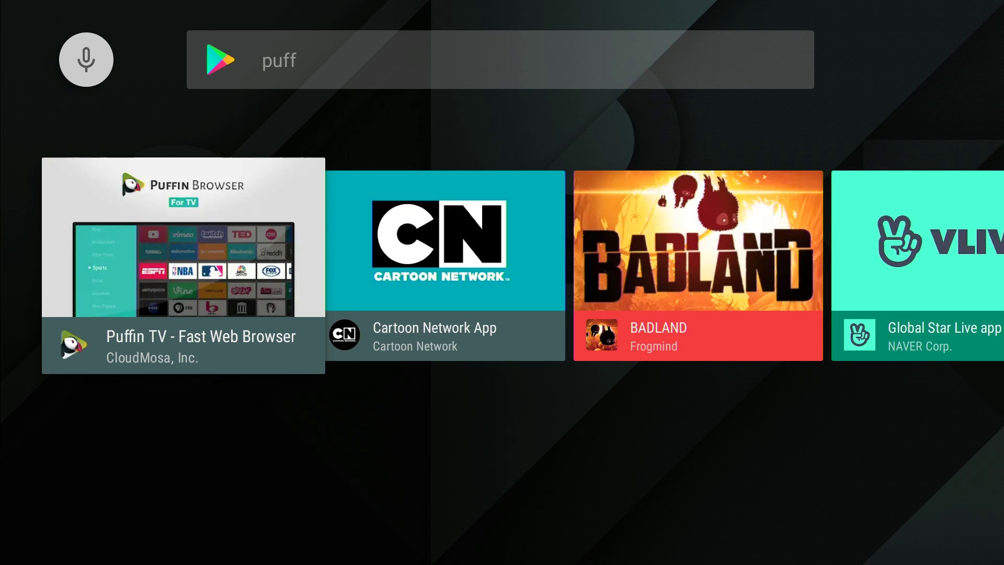
key("Return")
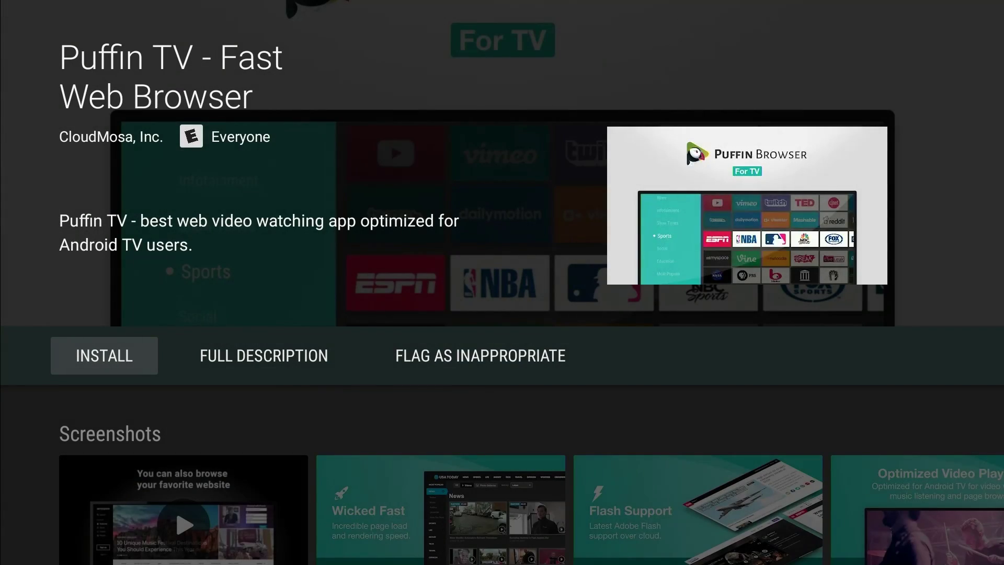
key("Return")
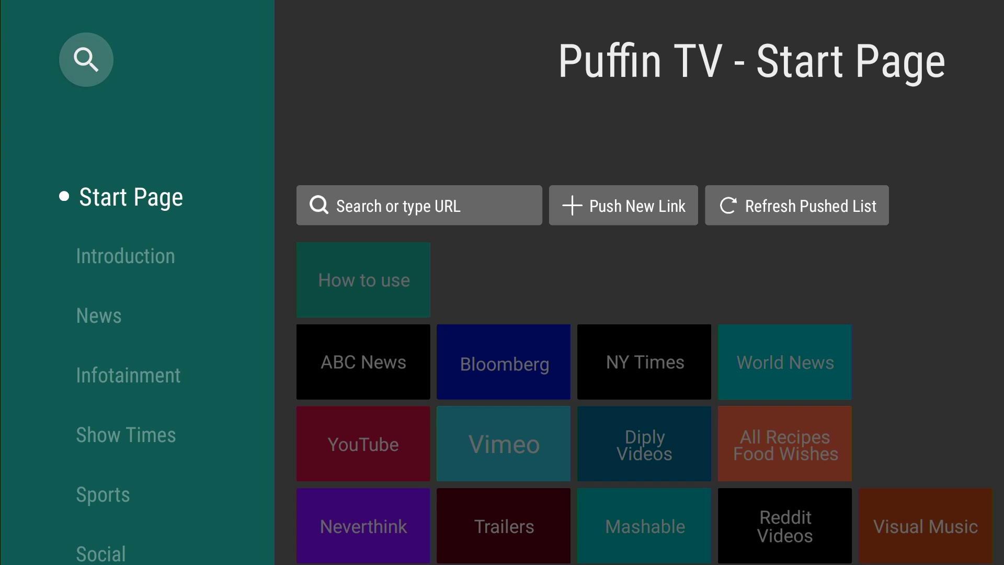
key("Right")
key("Right")
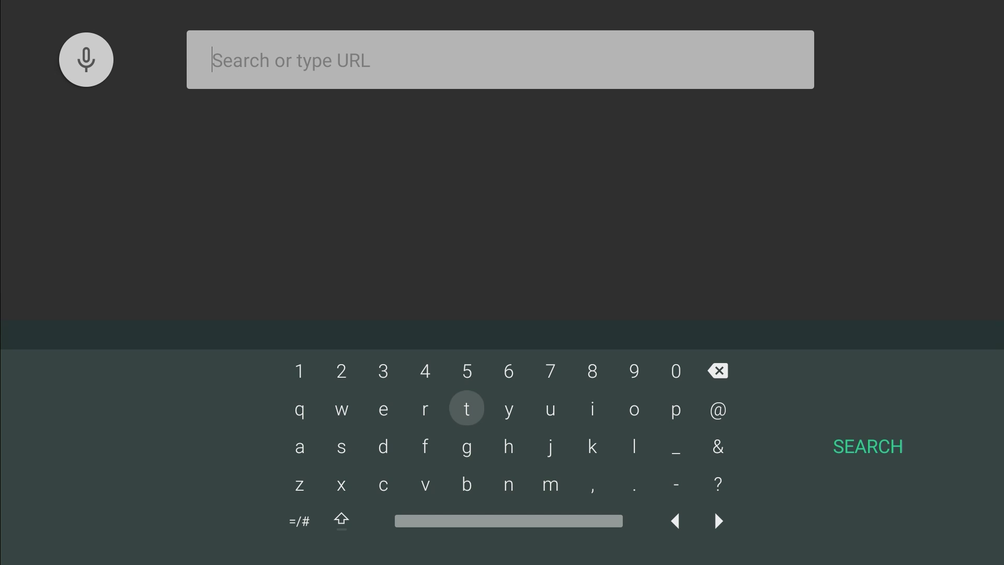
type("htt")
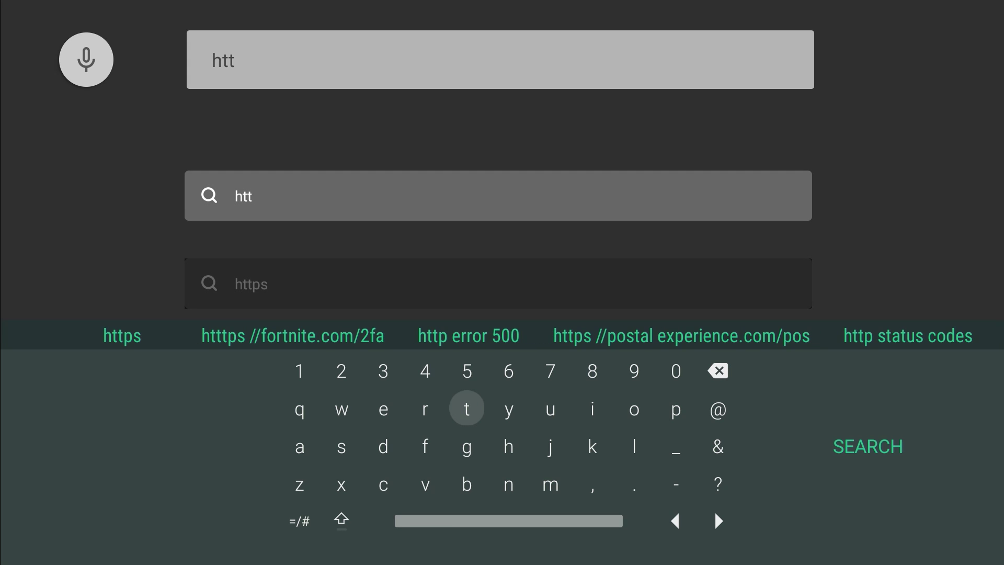
type("p:/")
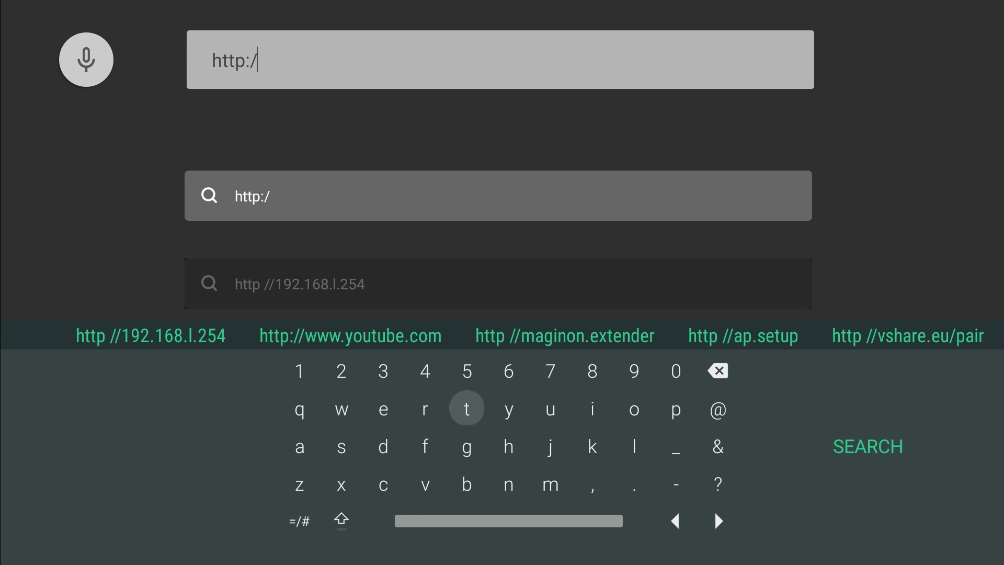
type("/w")
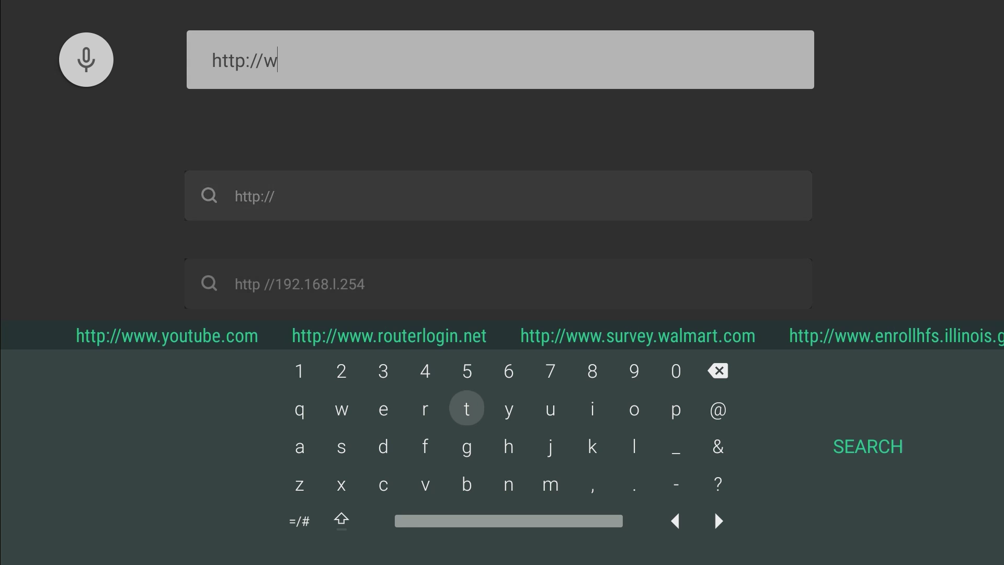
type("ww.")
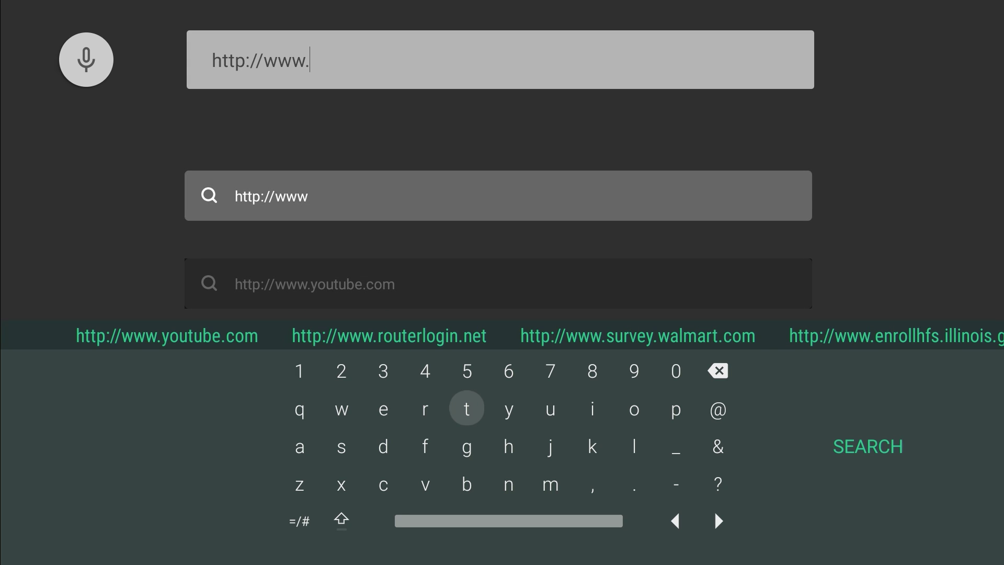
type("filel")
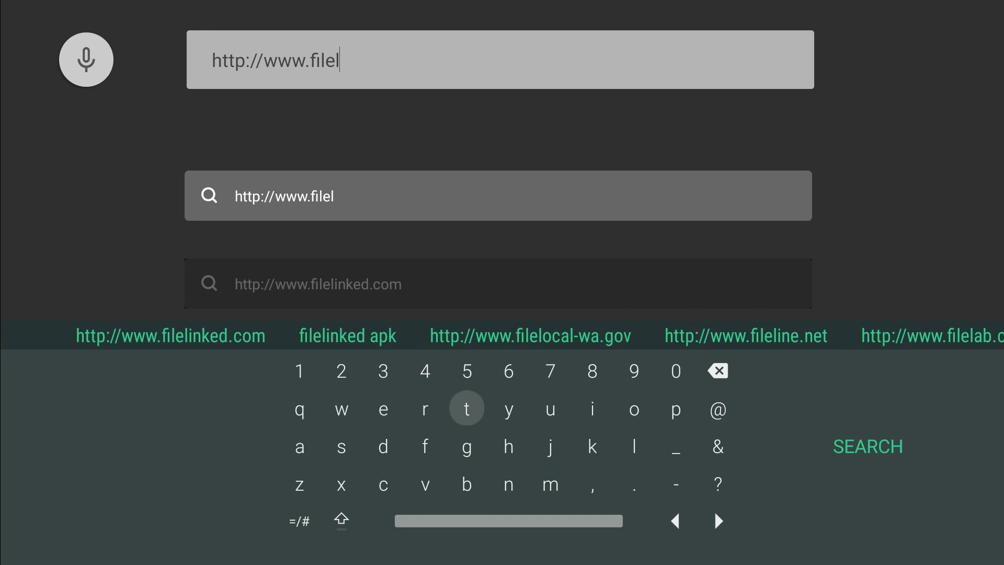
type("inked")
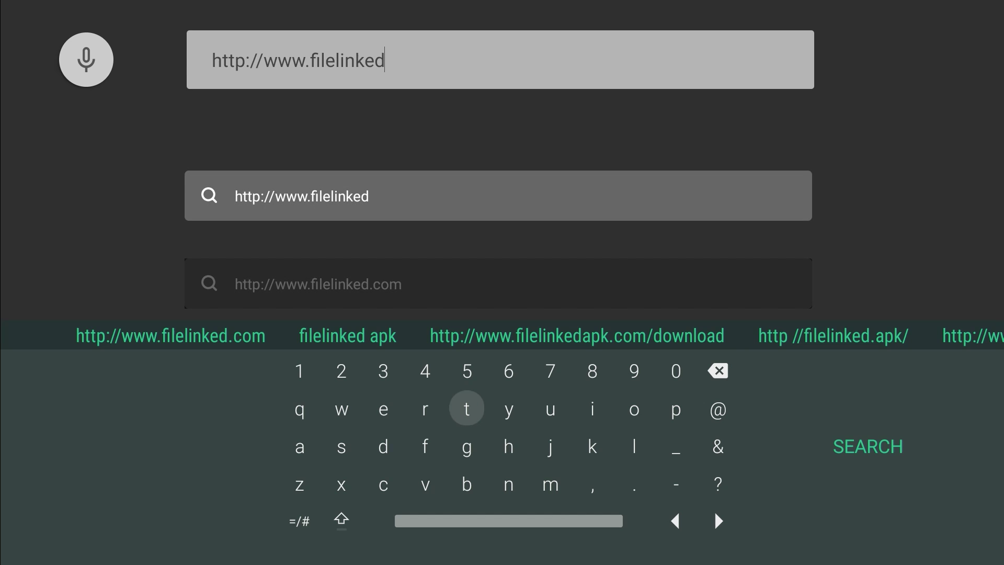
type(".com")
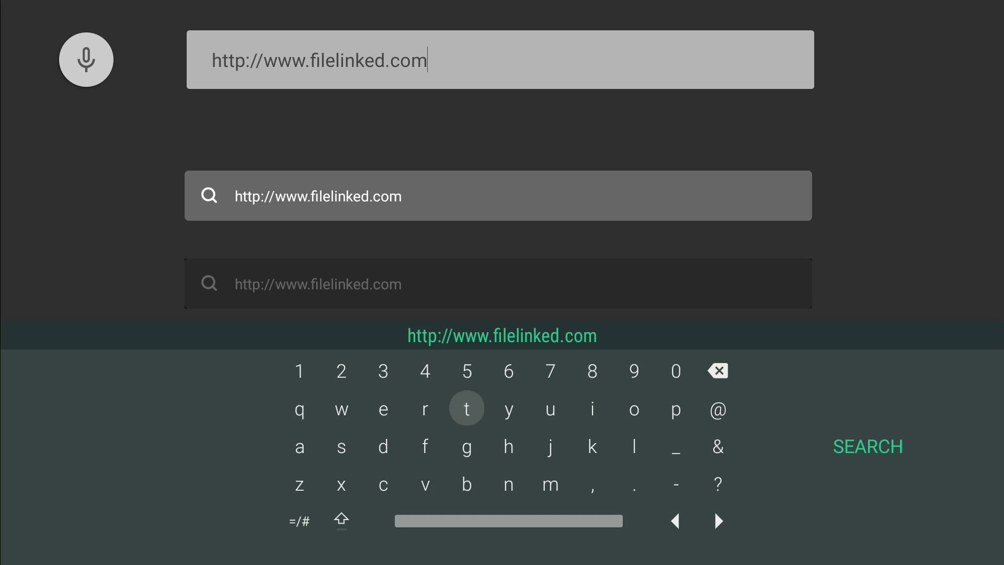
key("Escape")
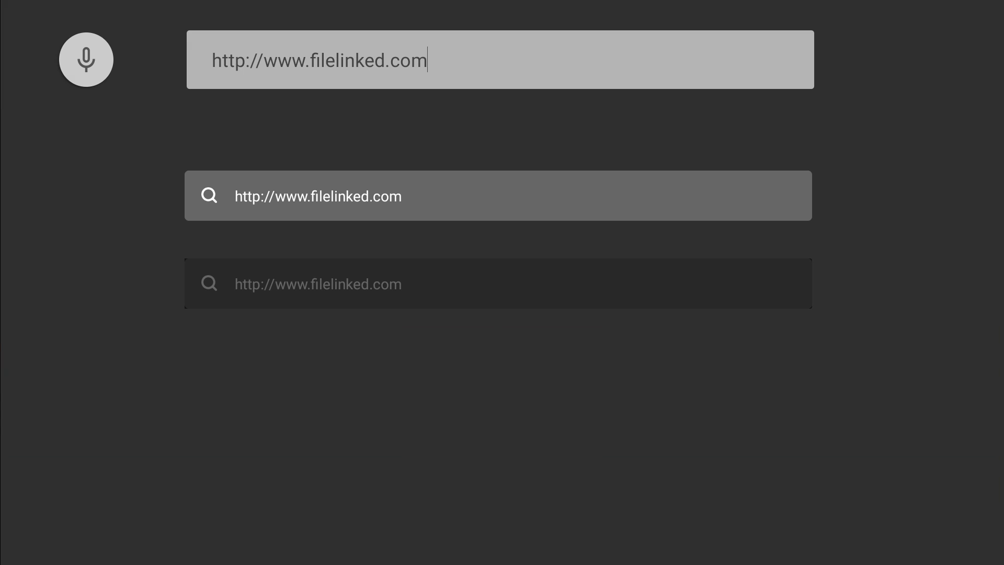
- Open filelinked.com and download the Filelinked apk, allowing Puffin TV file access
key("Return")
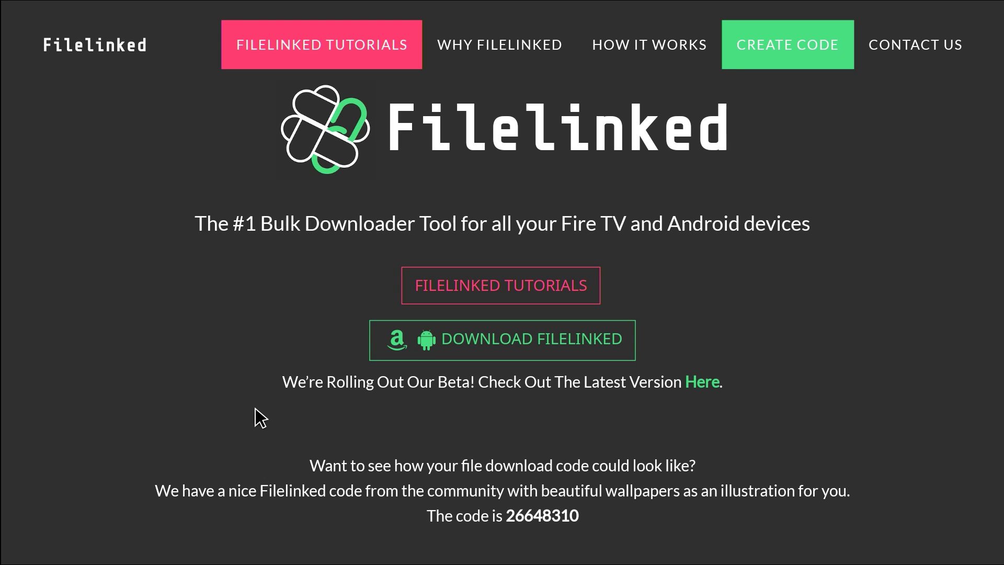
left_click(553, 325)
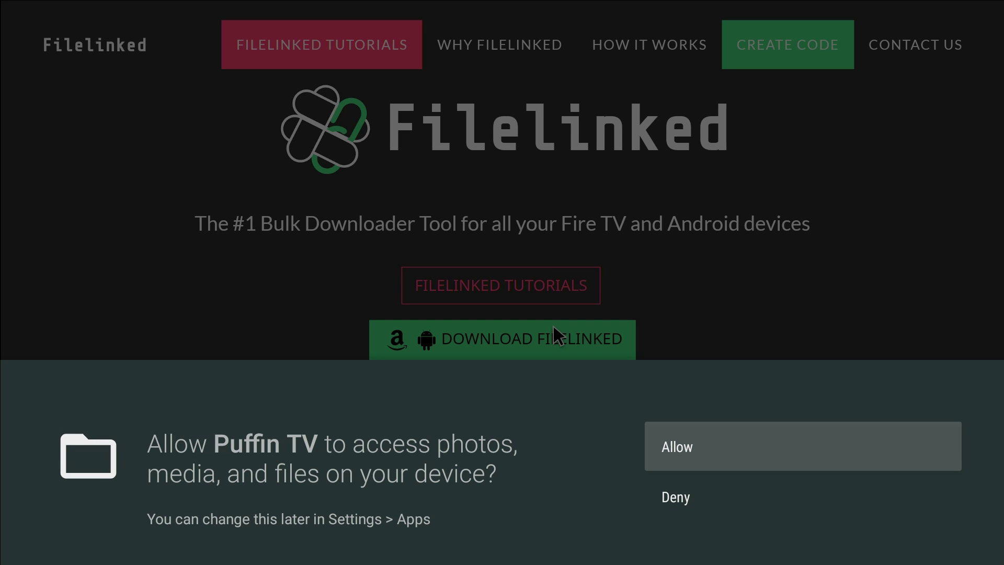
key("Return")
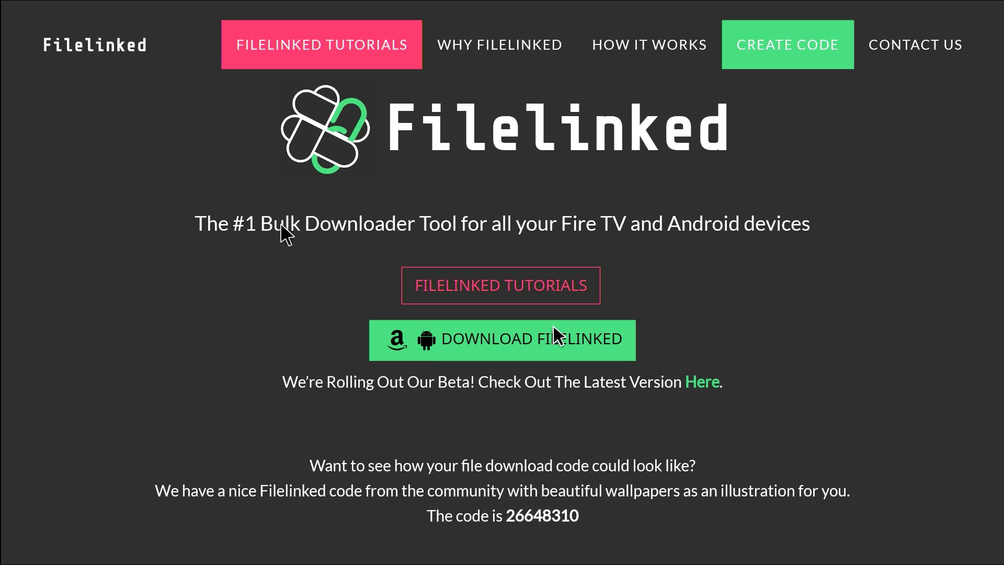
left_click(554, 325)
- Return Puffin TV to its Start Page through the browser menu
key("Menu")
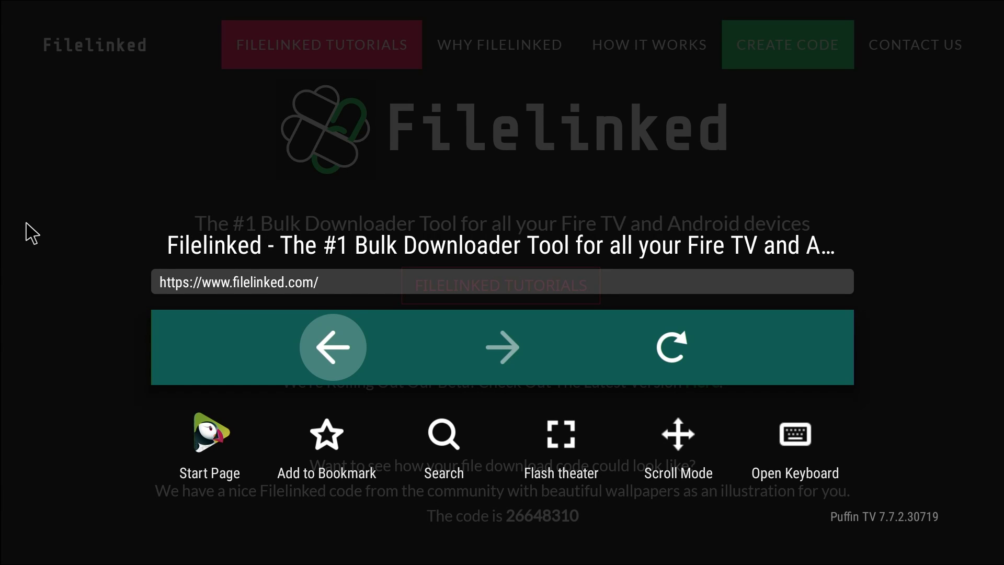
key("Down")
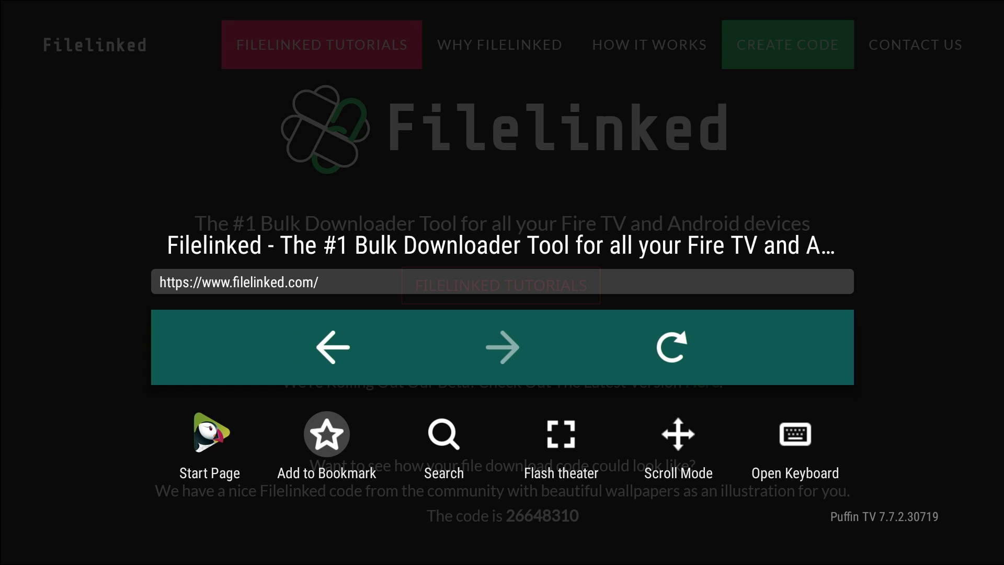
key("Left")
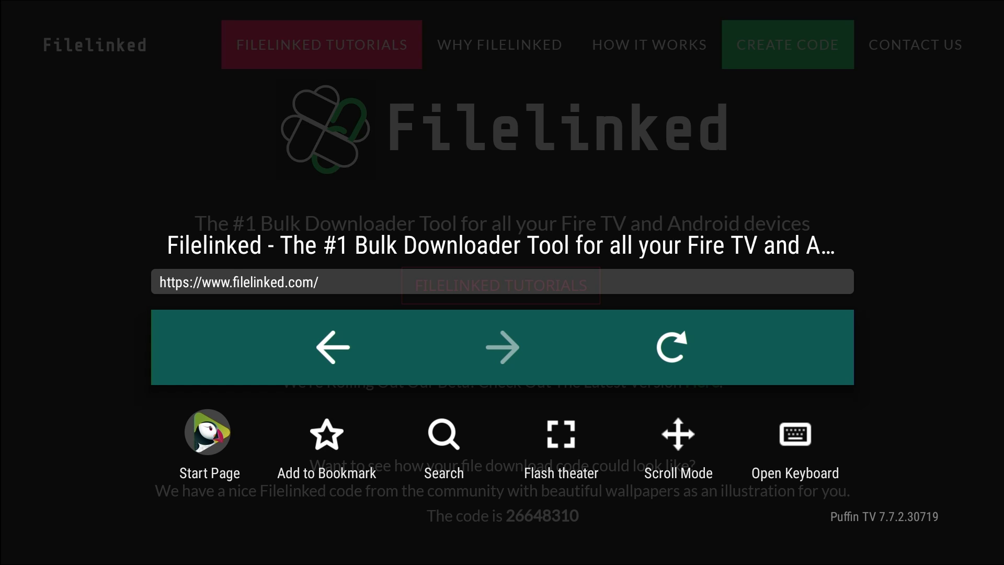
key("Return")
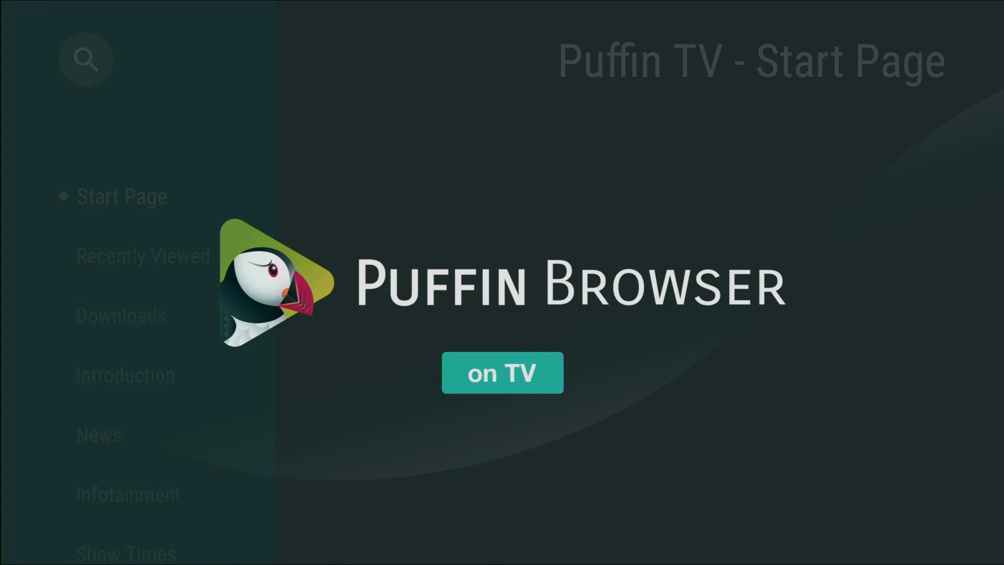
- Open the first downloaded Filelinked apk from Puffin TV's Downloads section
key("Right")
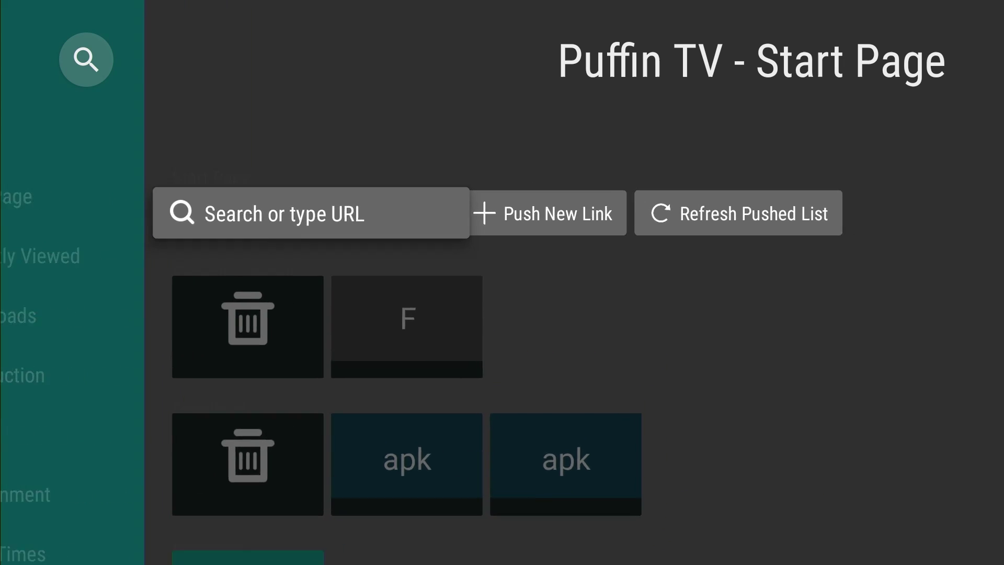
key("Left")
key("Down")
key("Down")
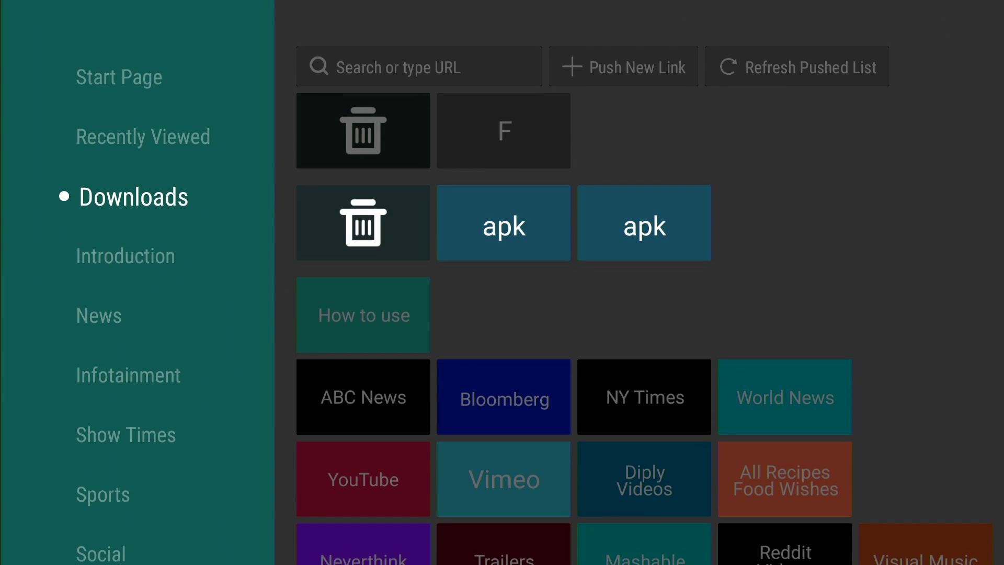
key("Right")
key("Right")
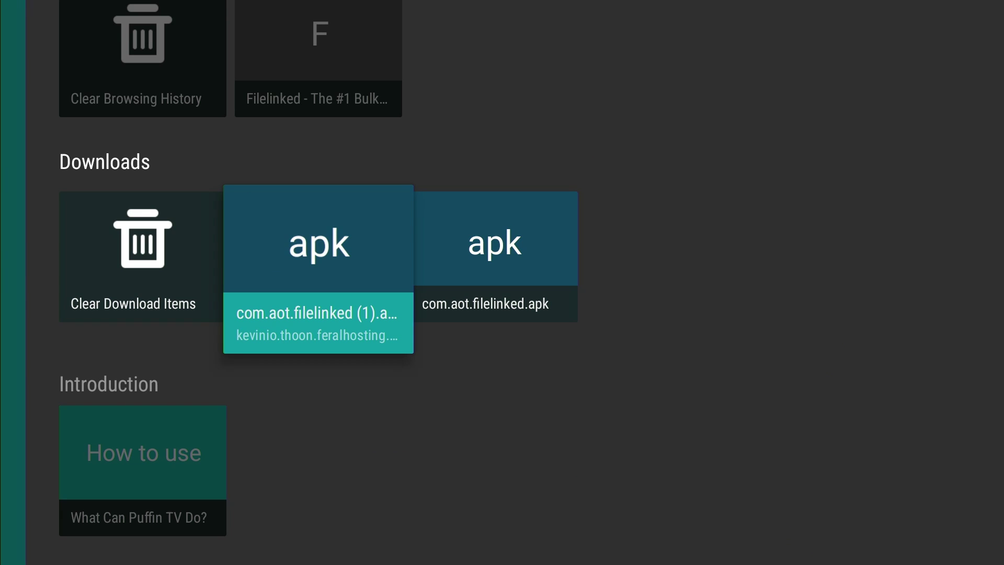
key("Return")
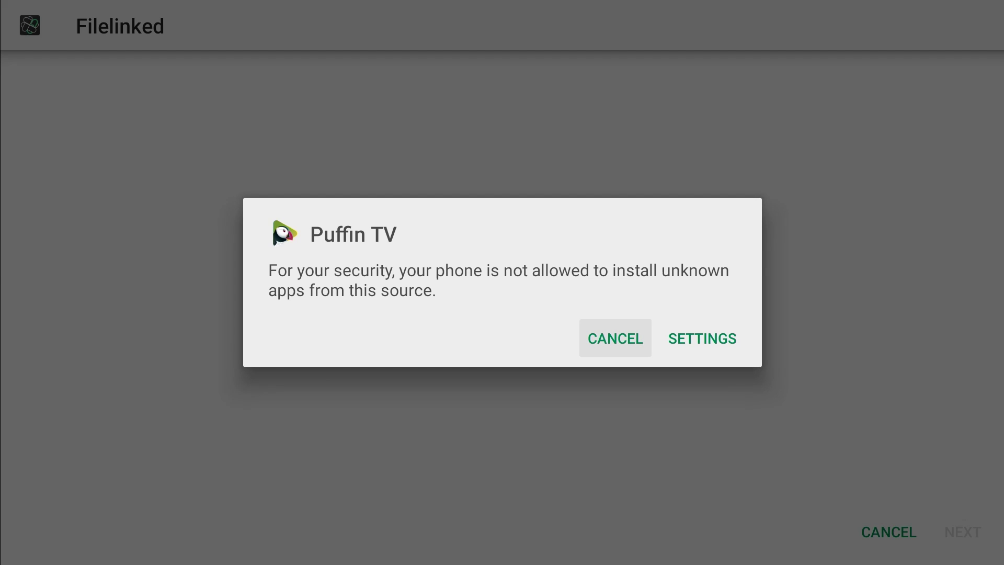
- Allow Puffin TV to install unknown apps in the install settings
key("Right")
key("Return")
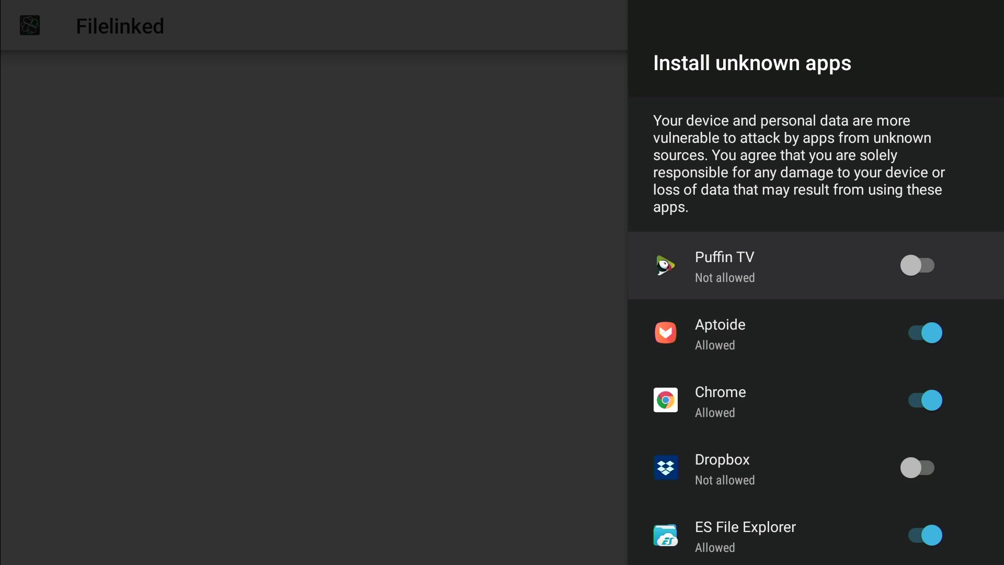
key("Return")
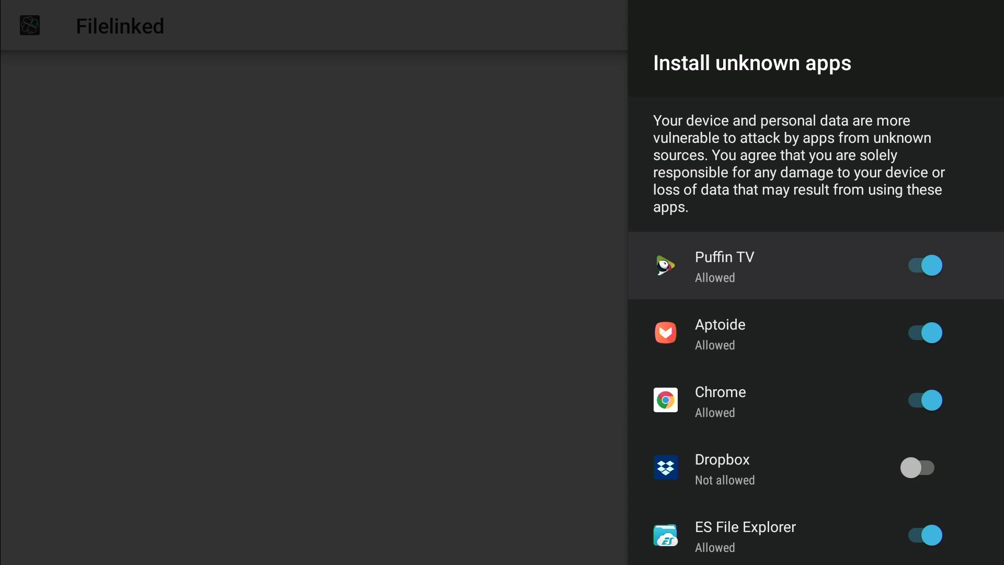
key("Escape")
key("Escape")
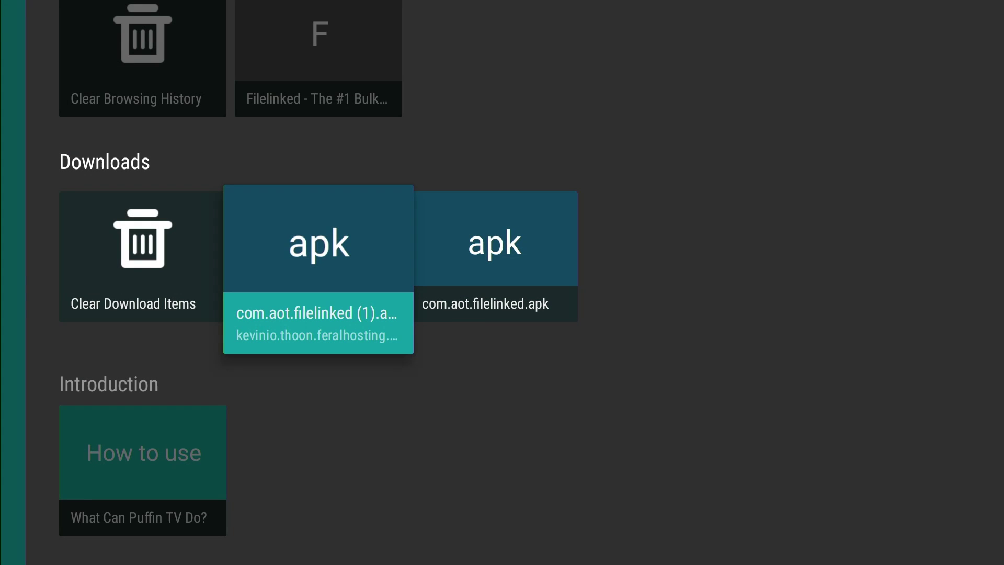
- Reopen the Filelinked apk, install it, and launch Filelinked
key("Return")
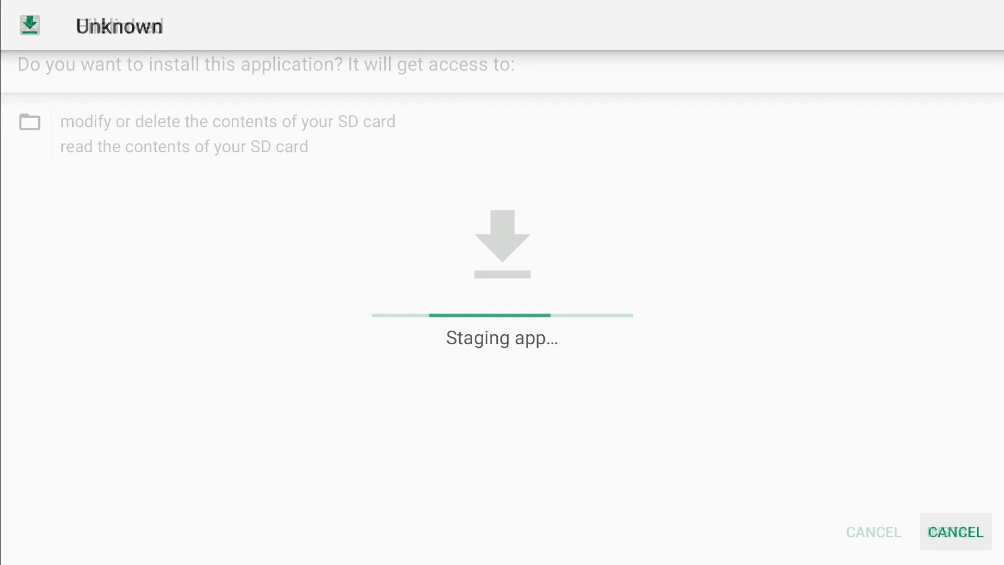
key("Down")
key("Down")
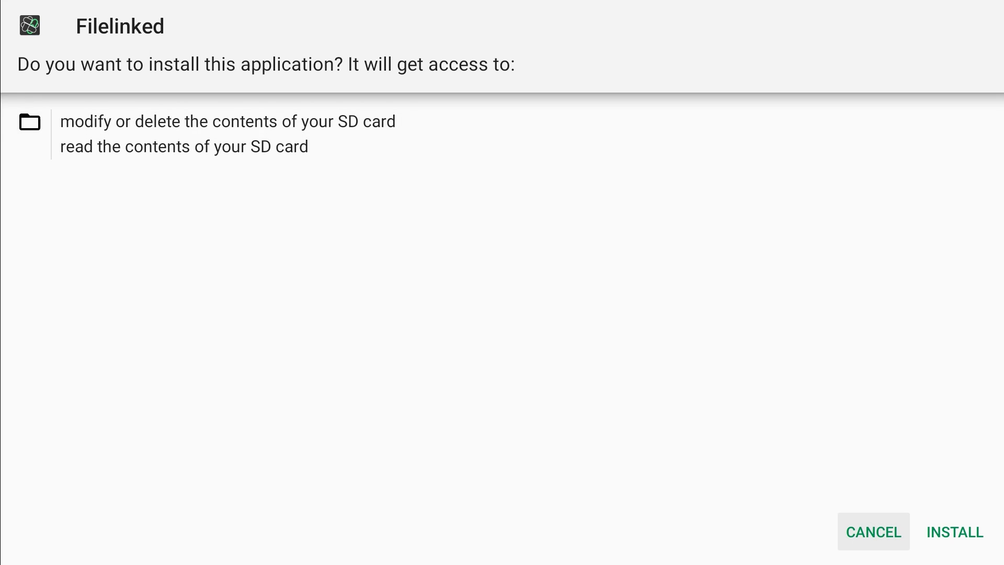
key("Right")
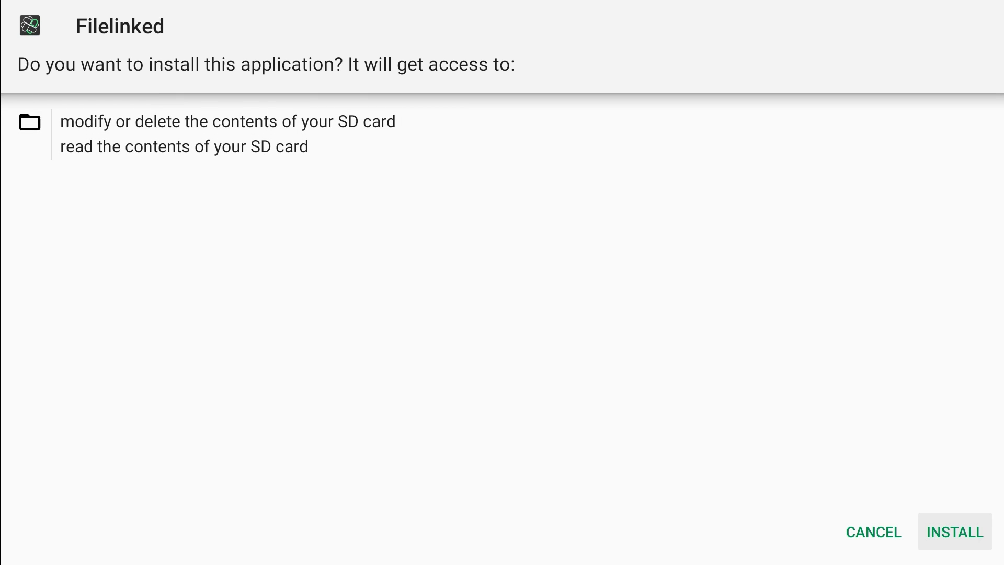
key("Return")
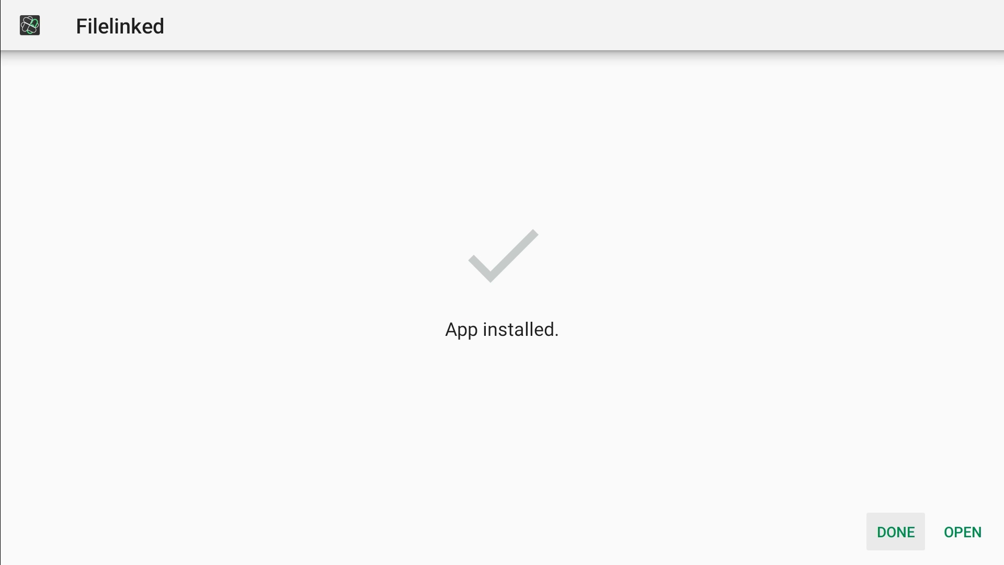
key("Right")
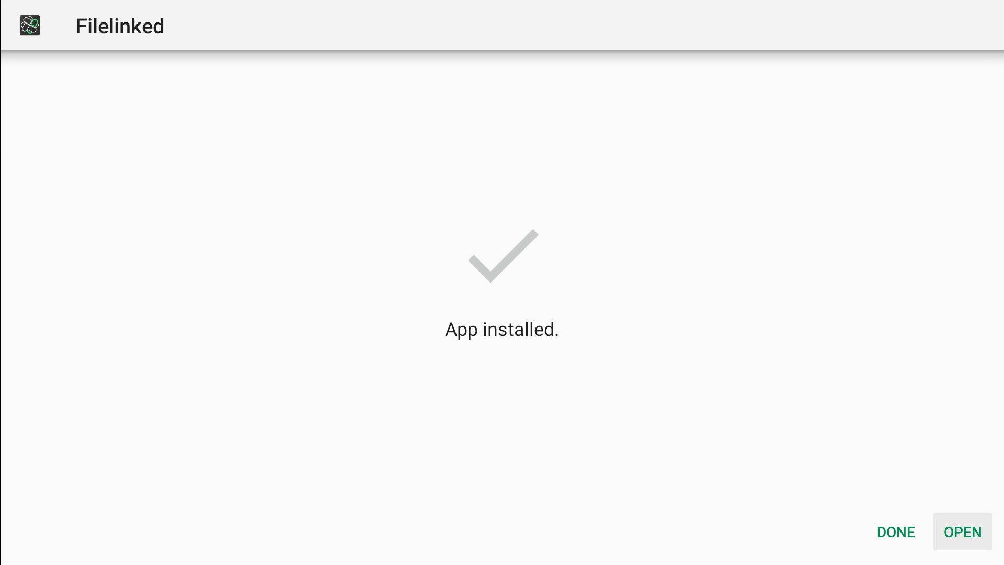
key("Return")
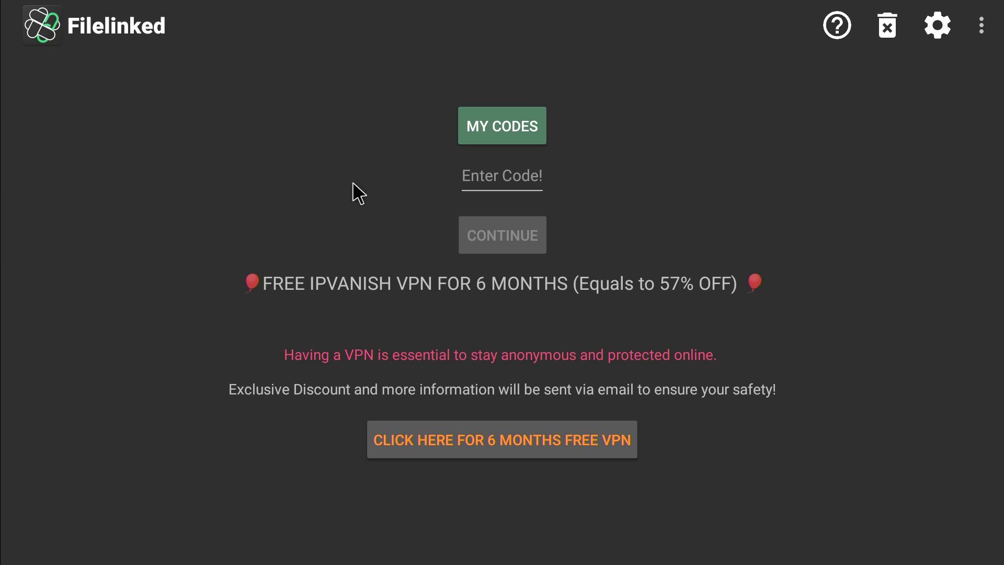
- Enter the store code in Filelinked's Enter Code field and submit it
left_click(484, 180)
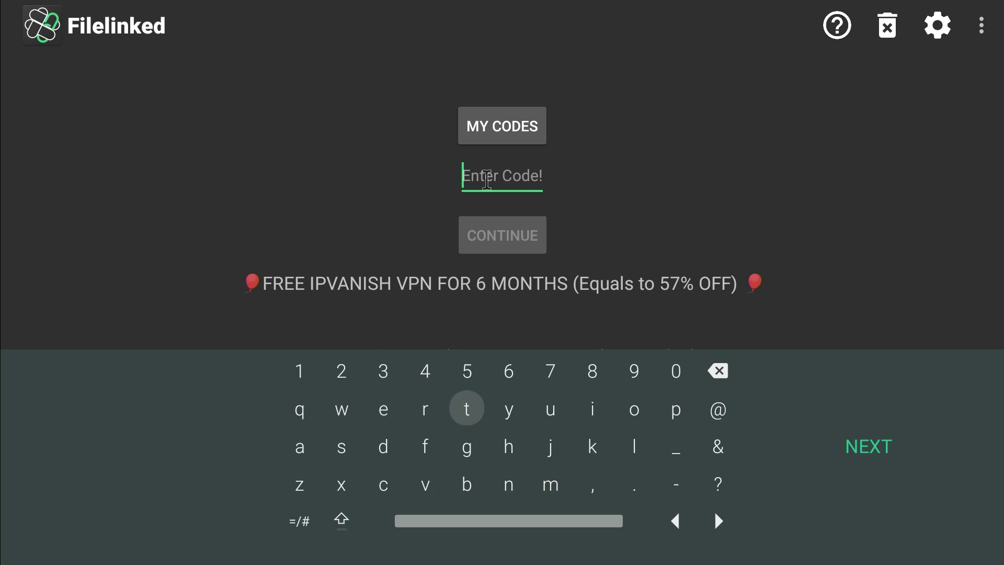
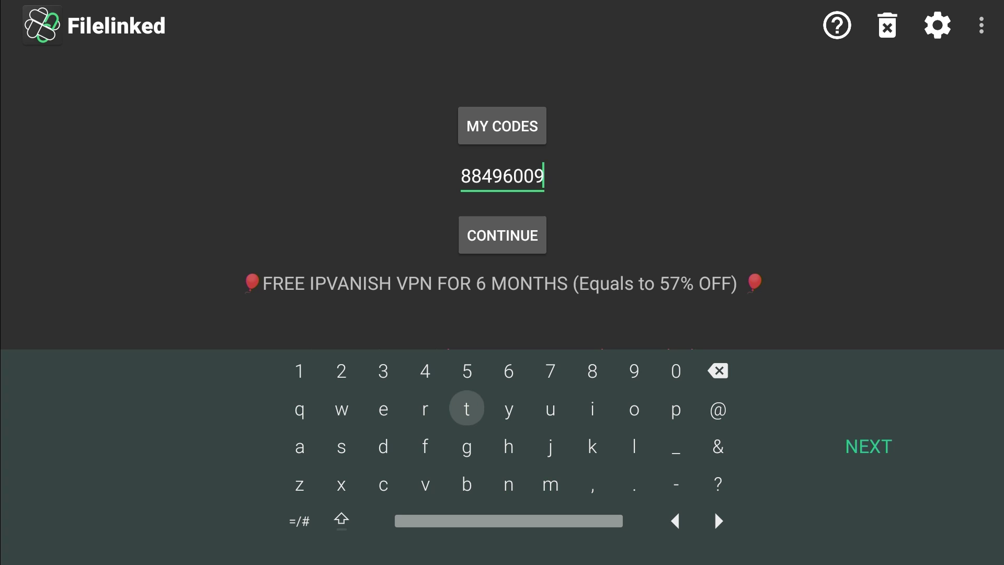
key("Down")
key("Return")
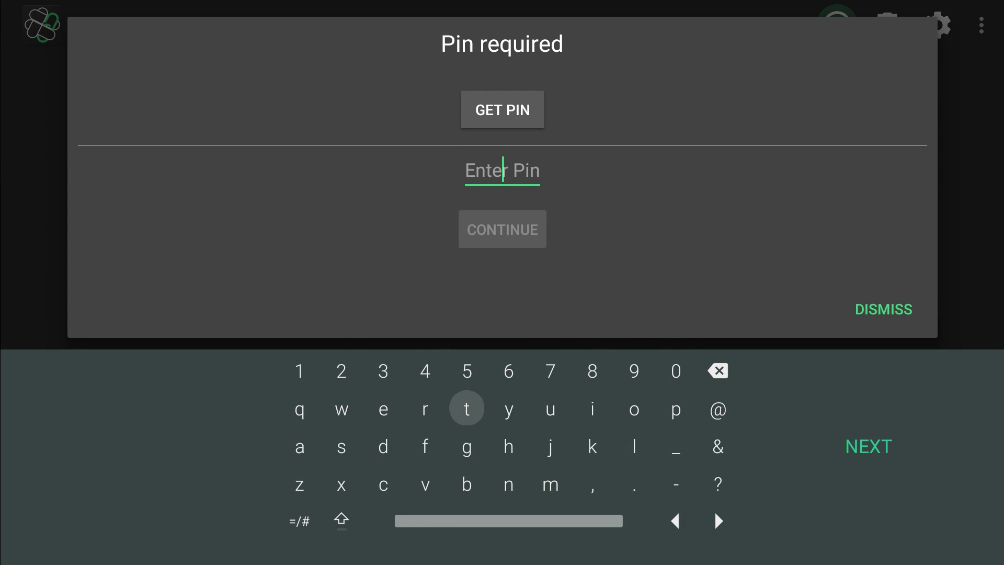
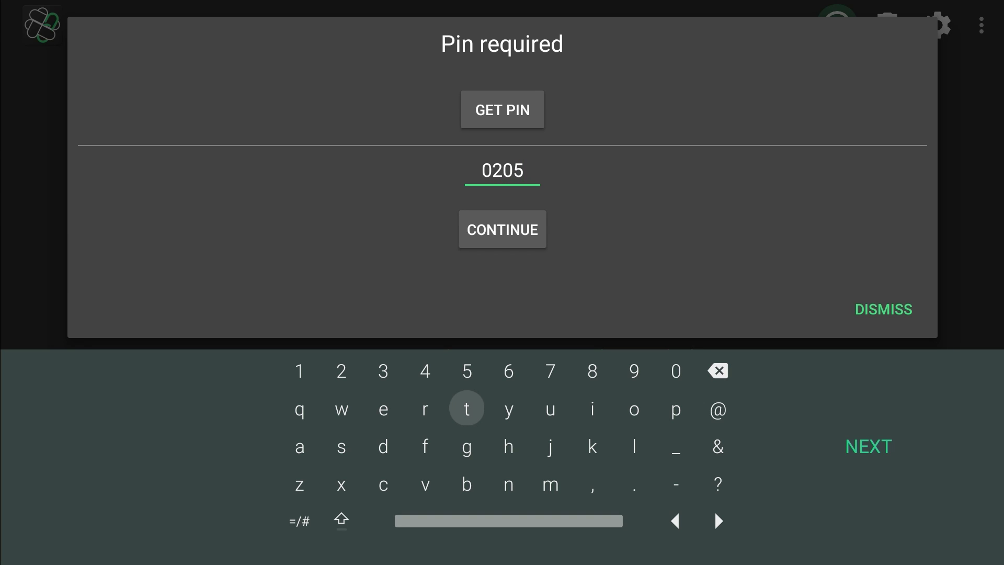
- Enter the store PIN in the Pin required dialog and continue
key("Return")
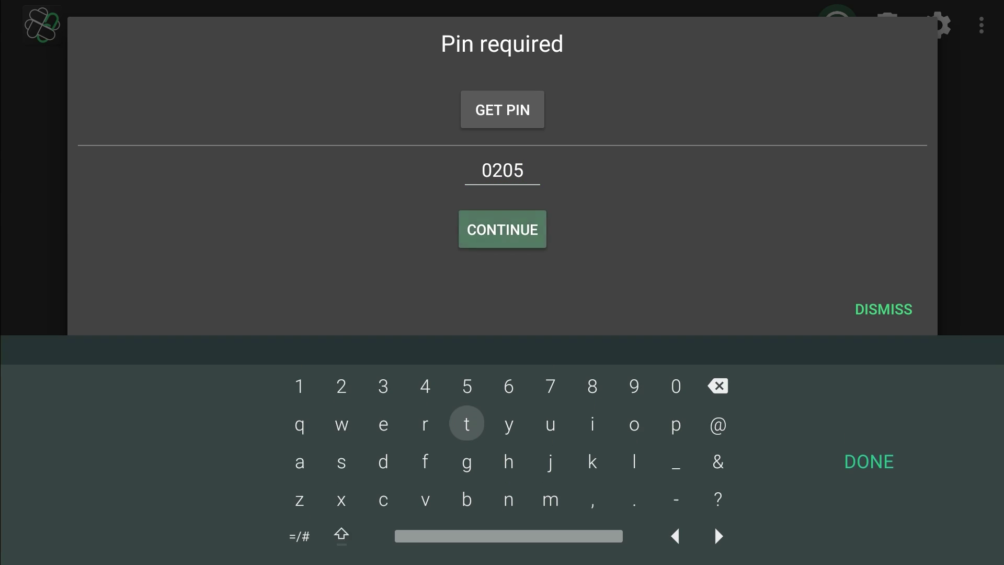
key("Return")
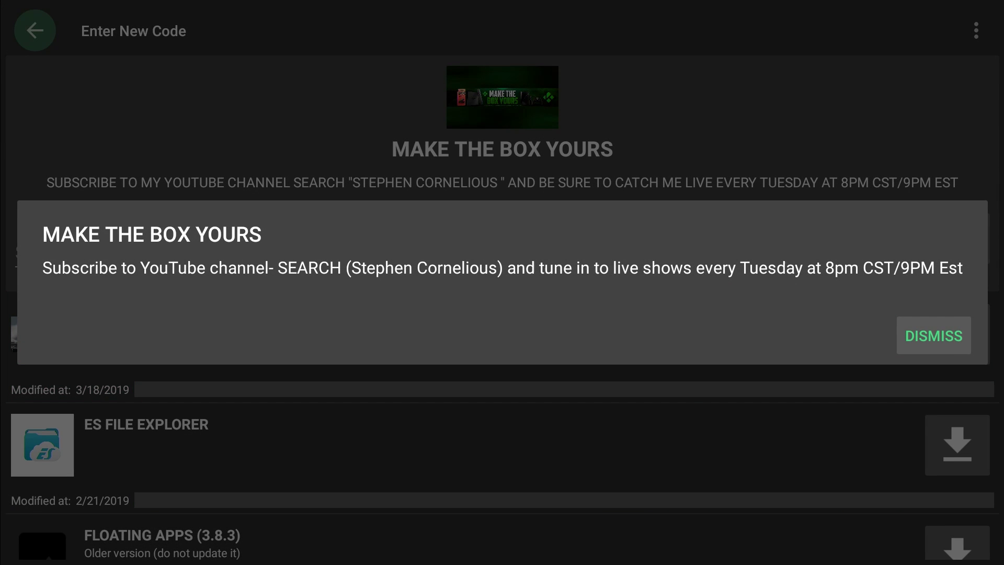
- Dismiss the welcome message and the Supercharge Guide promotion to reveal the file list
key("Return")
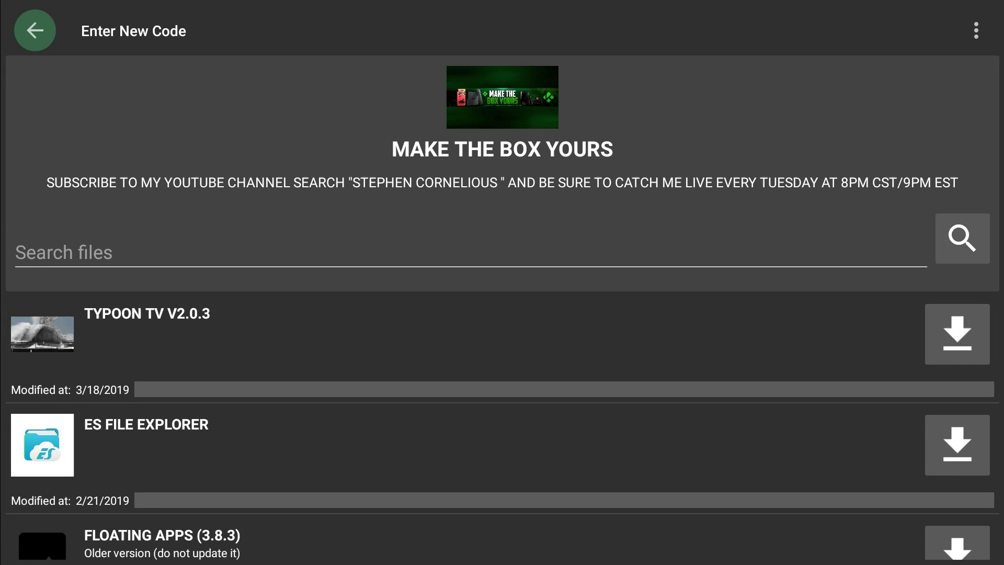
key("Down")
key("Down")
key("Down")
key("Down")
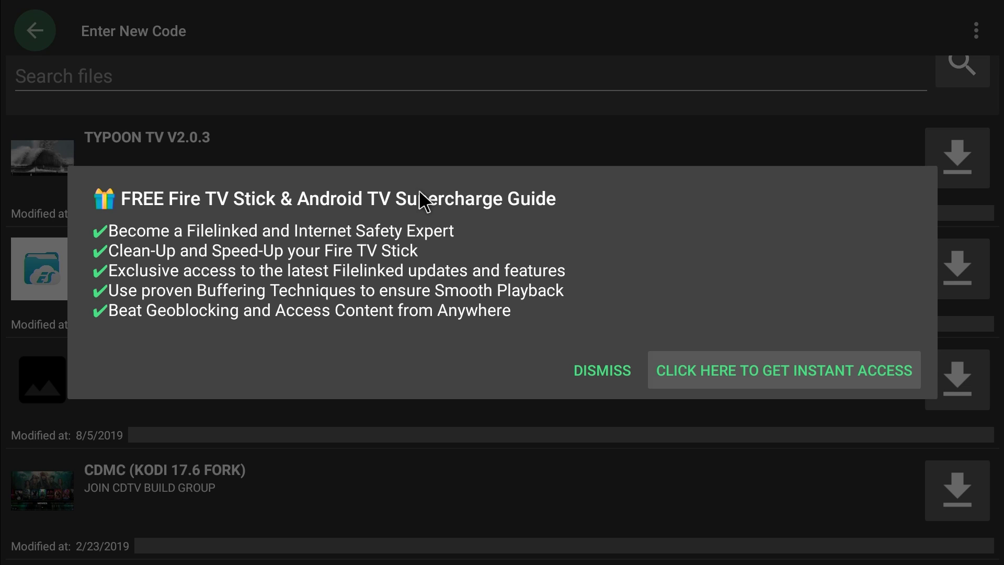
key("Left")
key("Return")
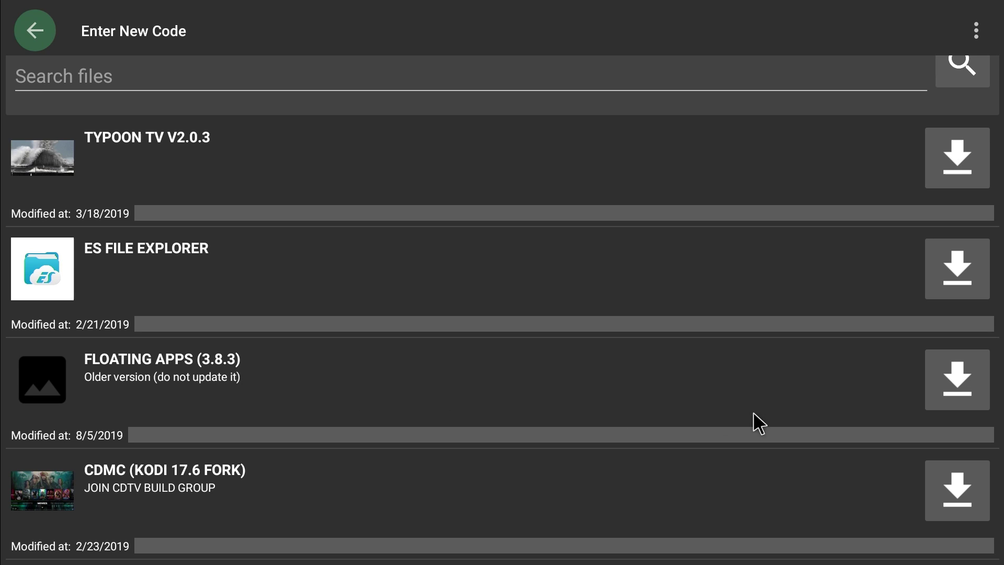
- Download Floating Apps 3.8.3 and allow Filelinked to install unknown apps
left_click(955, 383)
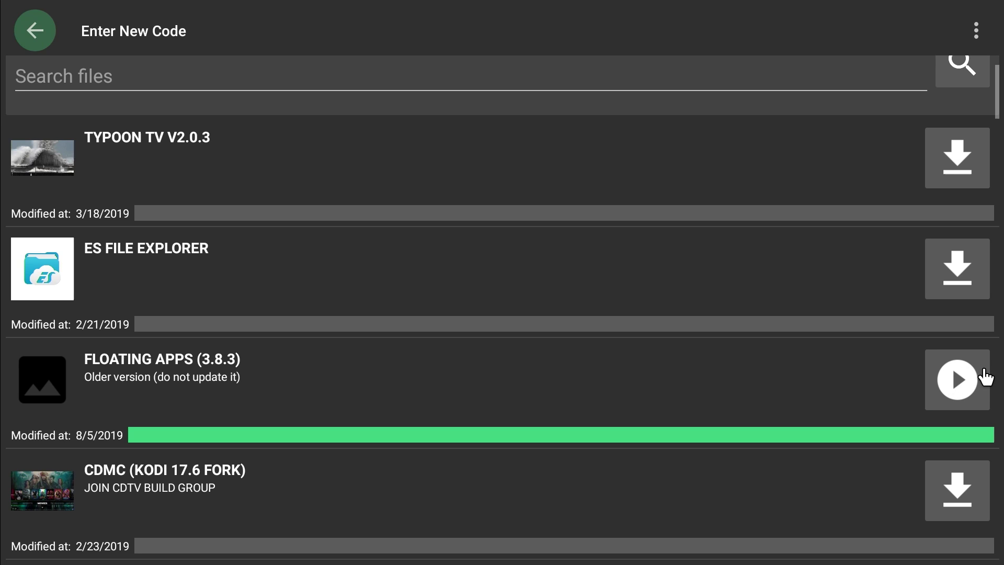
left_click(986, 377)
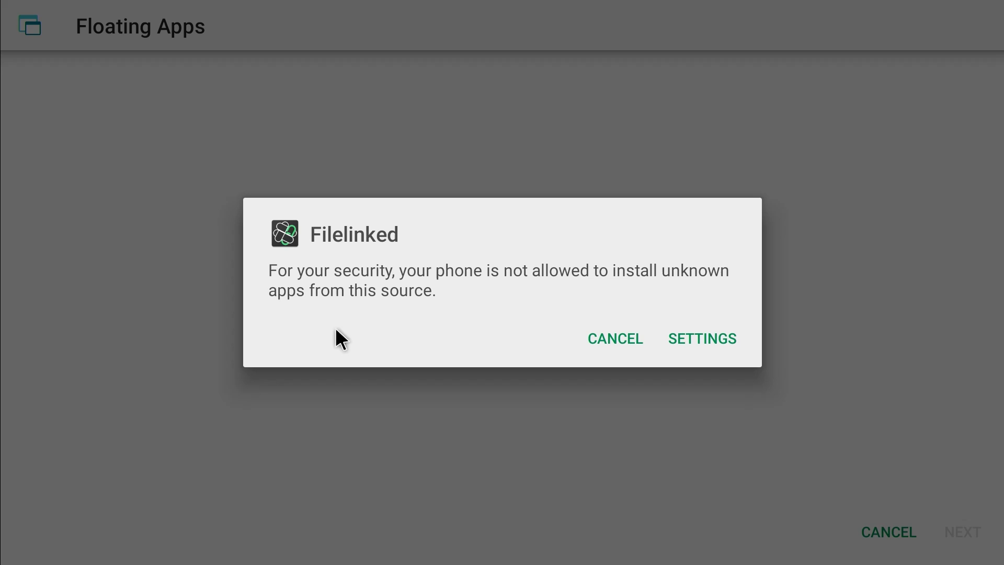
left_click(704, 341)
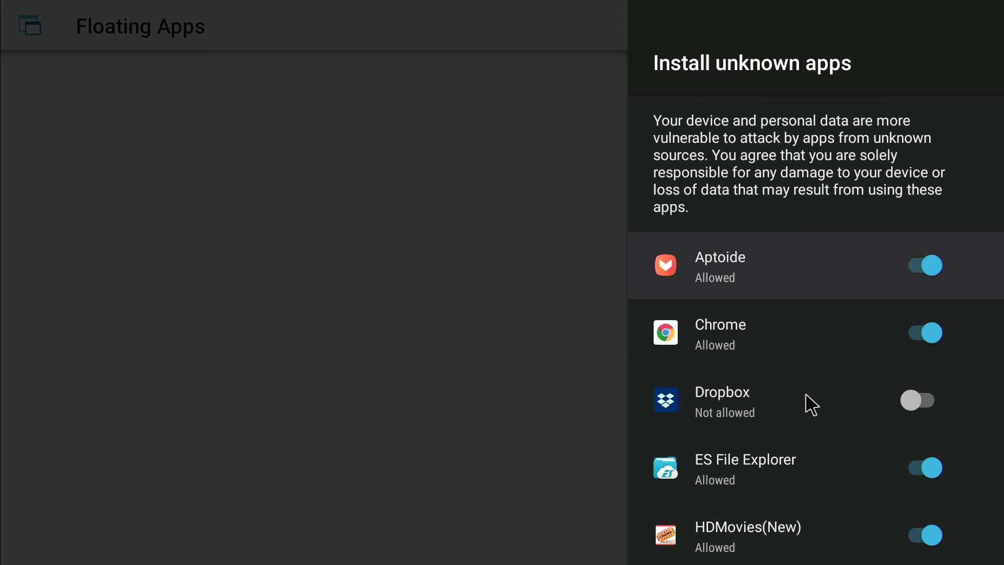
left_click_drag(809, 403, 811, 426)
key("Down")
key("Down")
key("Down")
key("Down")
key("Down")
key("Down")
key("Down")
key("Down")
key("Down")
key("Down")
key("Down")
key("Down")
key("Down")
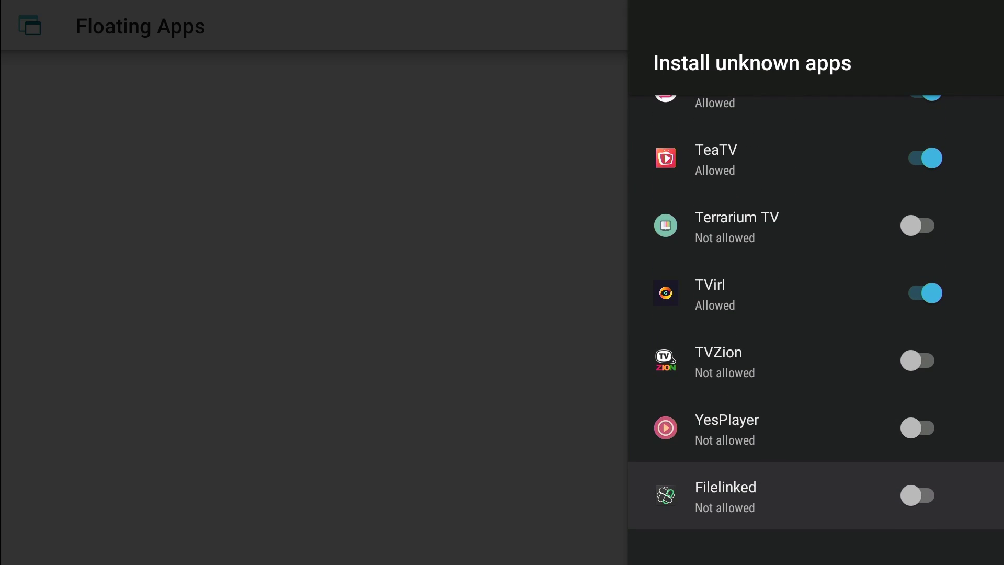
key("Return")
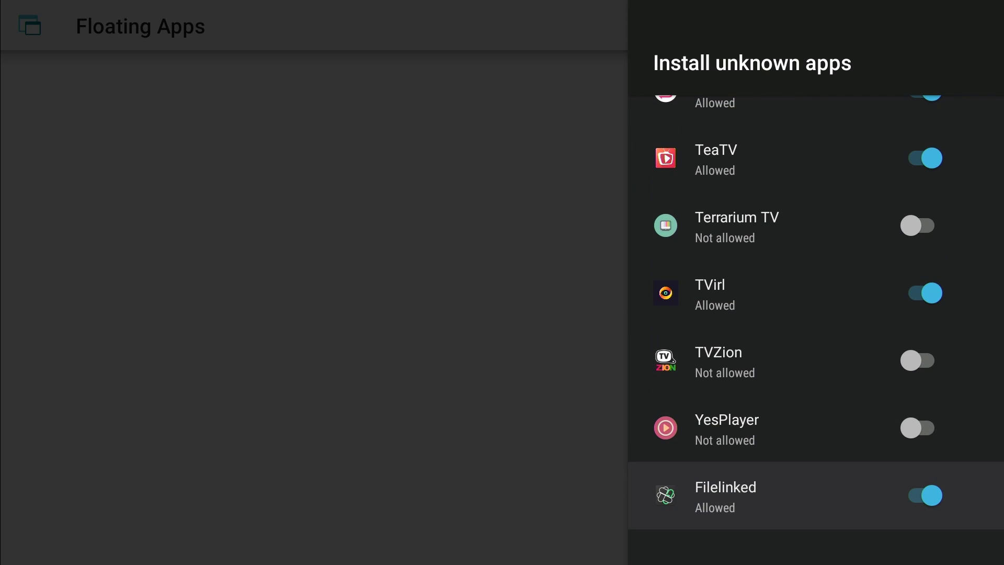
key("Escape")
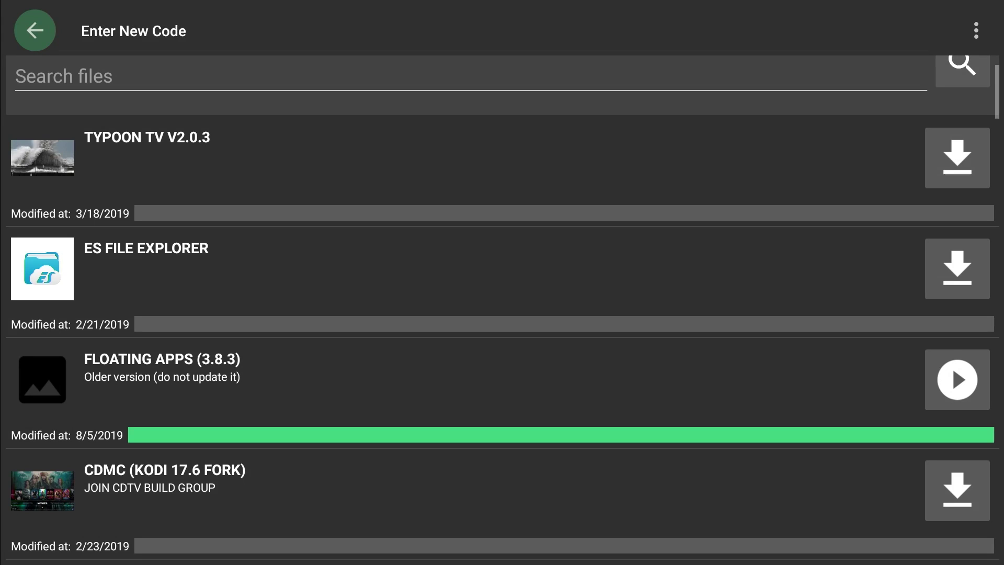
- Decline the new code prompt to keep the current Filelinked store open
key("Return")
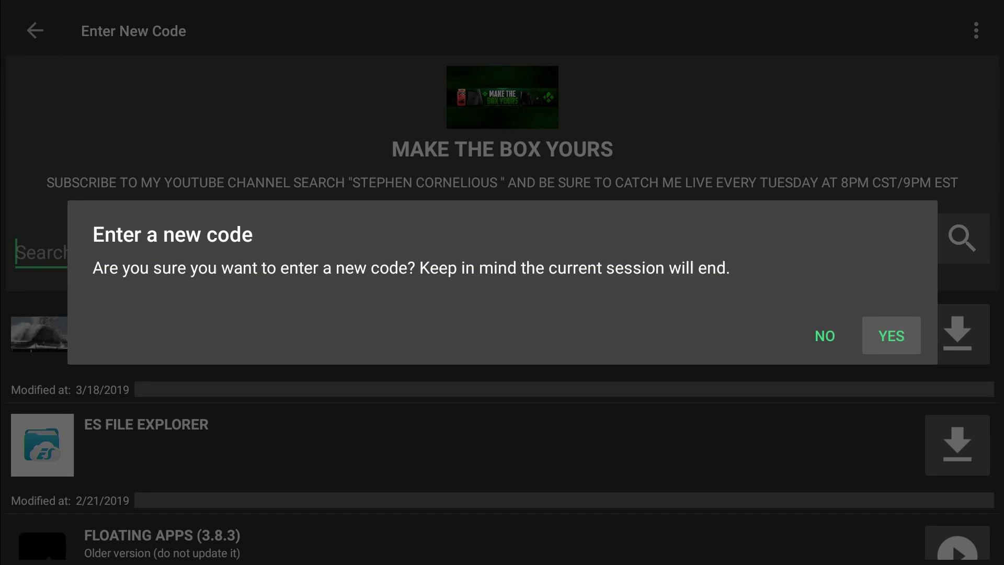
key("Left")
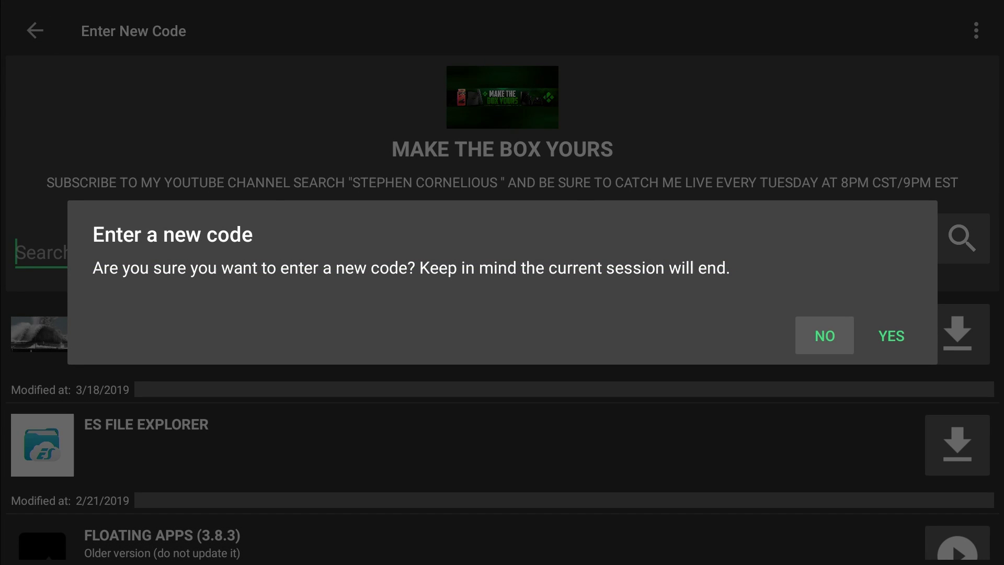
key("Return")
- Install the Floating Apps 3.8.3 update and open Floating Apps
key("Down")
key("Down")
key("Down")
key("Down")
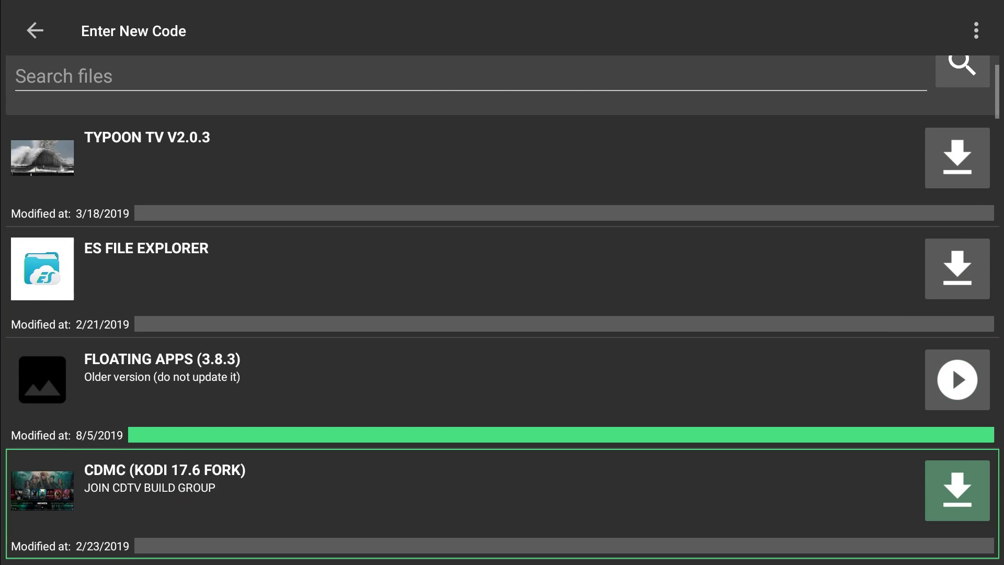
key("Down")
key("Up")
key("Up")
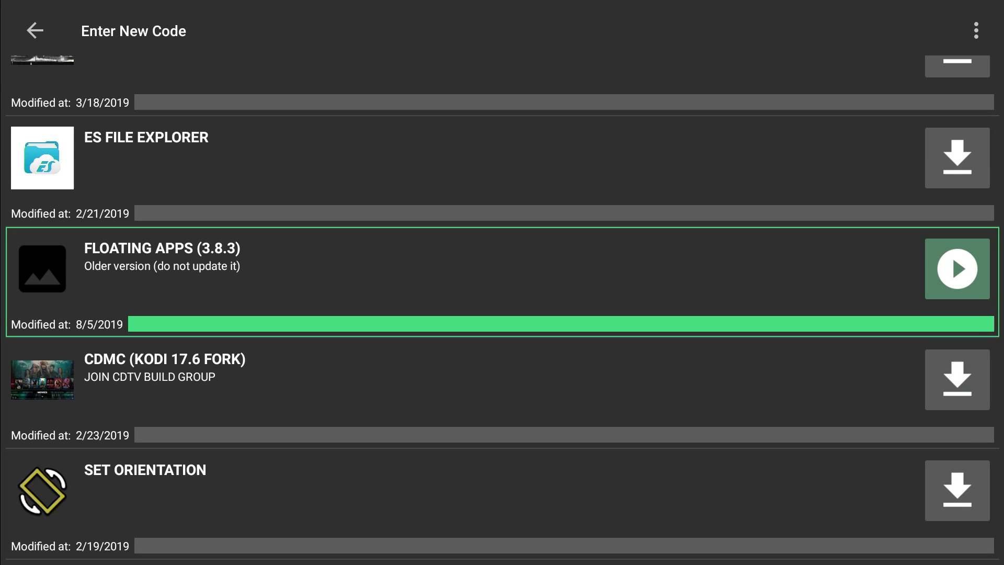
left_click(964, 295)
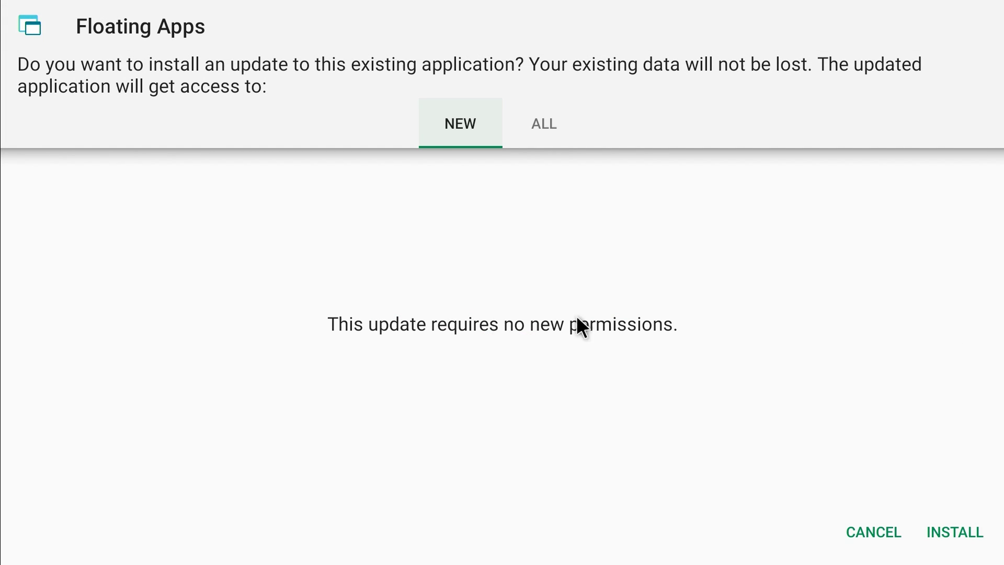
left_click(945, 532)
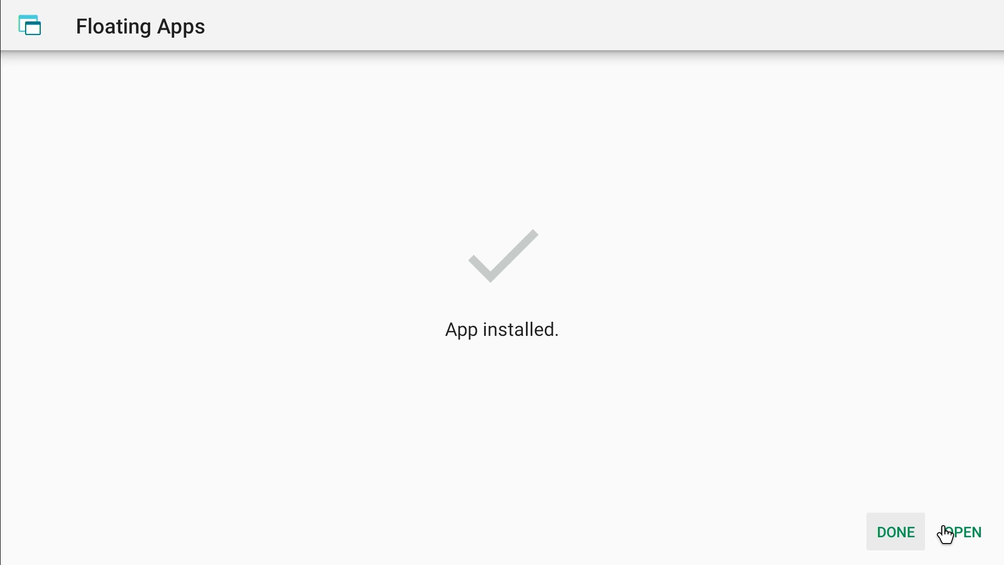
left_click(960, 534)
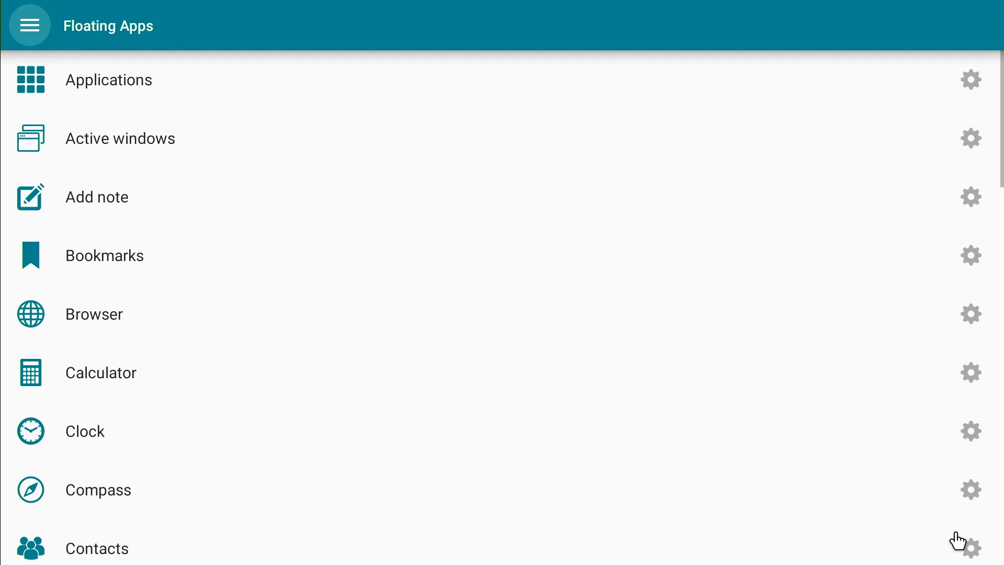
- Open Android TV system settings and go into Apps
left_click(958, 542)
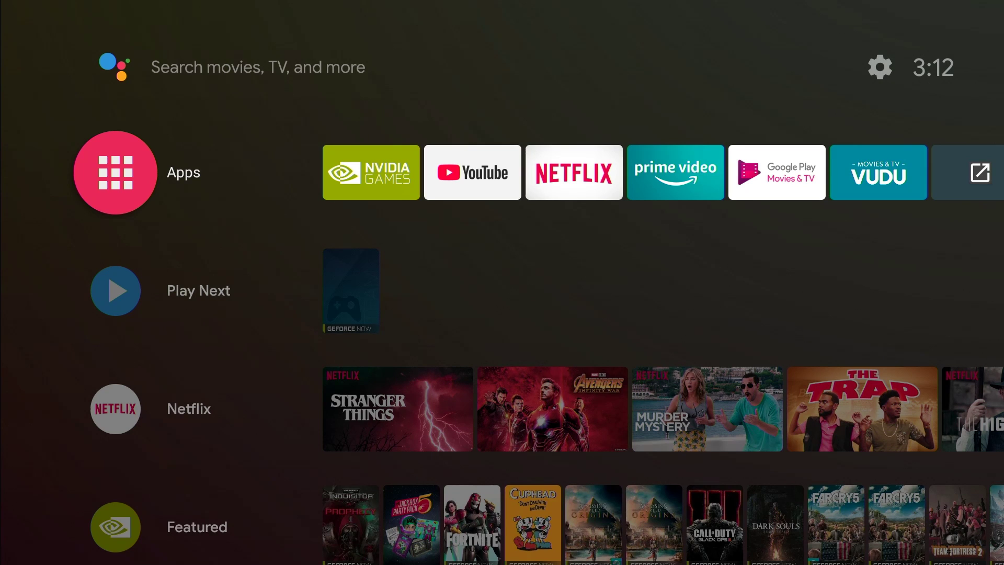
scroll(870, 512, "down", 1)
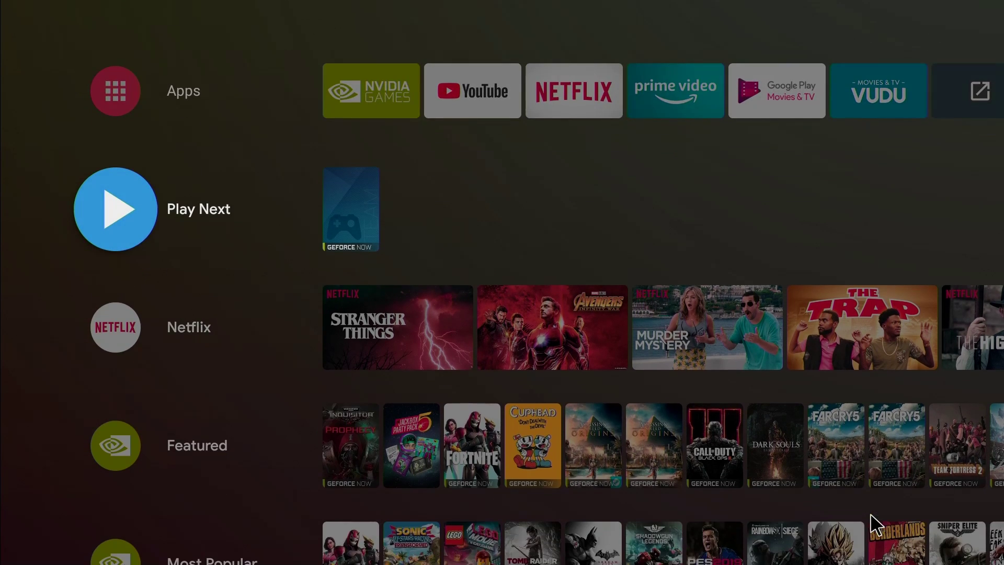
scroll(870, 513, "up", 1)
key("Up")
key("Right")
key("Right")
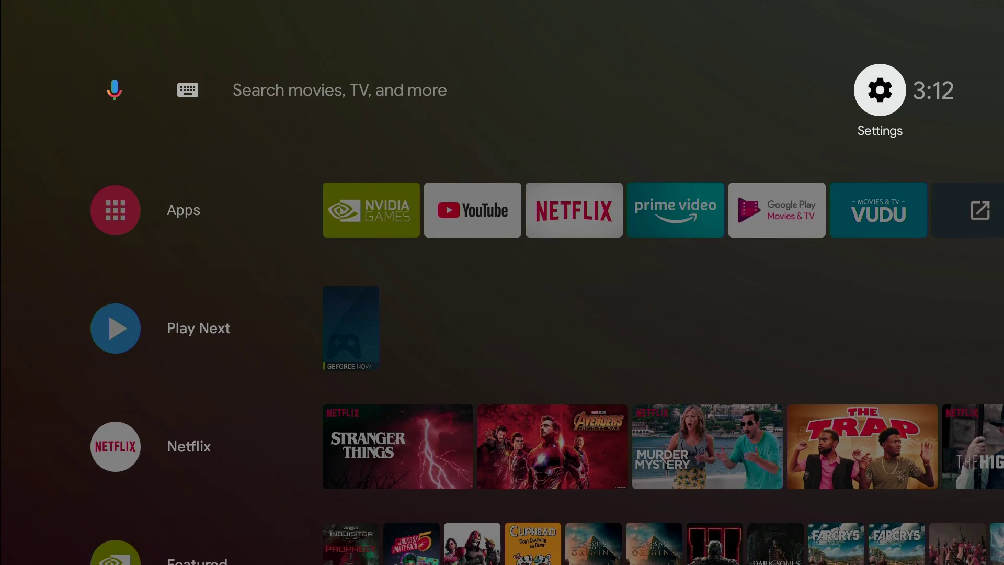
key("Return")
key("Down")
key("Down")
key("Down")
key("Down")
key("Down")
key("Down")
key("Down")
key("Down")
key("Down")
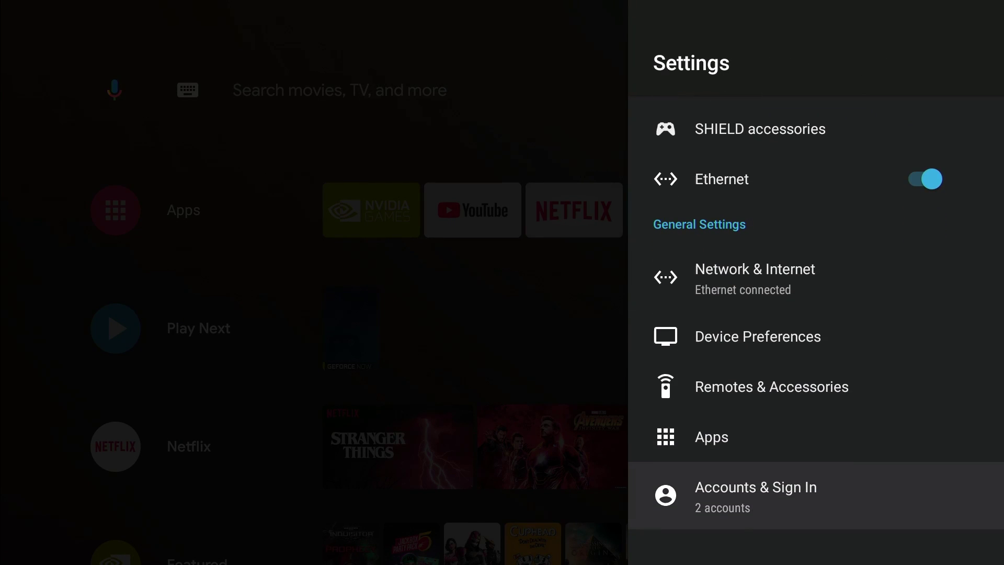
key("Up")
key("Return")
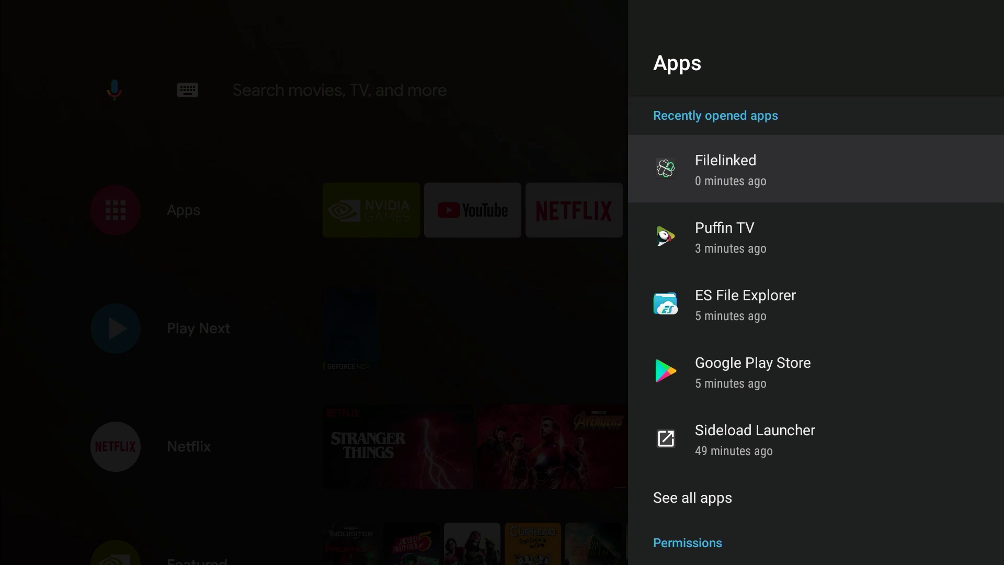
- Open See all apps and select Floating Apps to view its app info
key("Down")
key("Down")
key("Down")
key("Down")
key("Down")
key("Down")
key("Down")
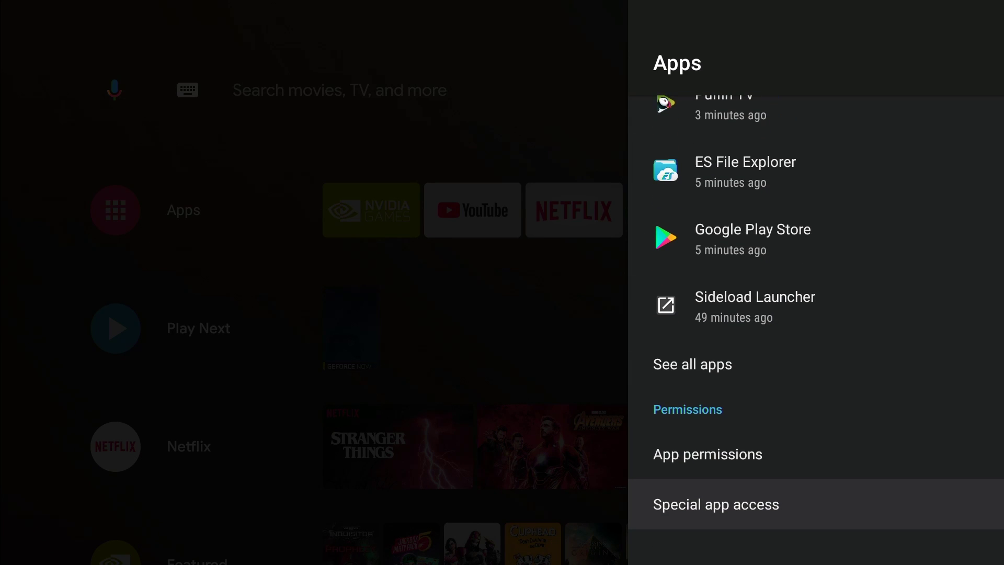
key("Up")
key("Up")
key("Return")
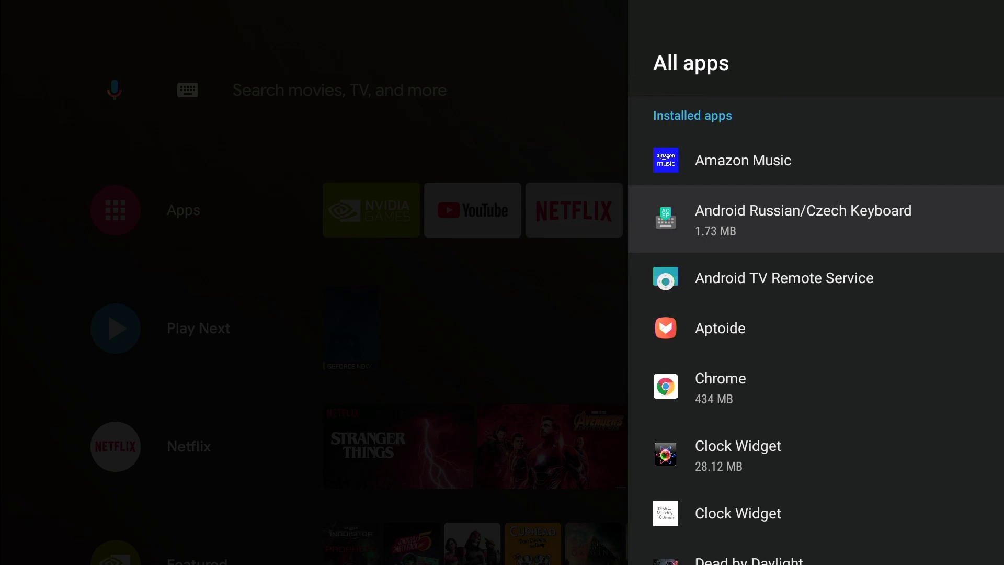
key("Down")
key("Down")
key("Down")
key("Down")
key("Down")
key("Down")
key("Down")
key("Down")
key("Down")
key("Down")
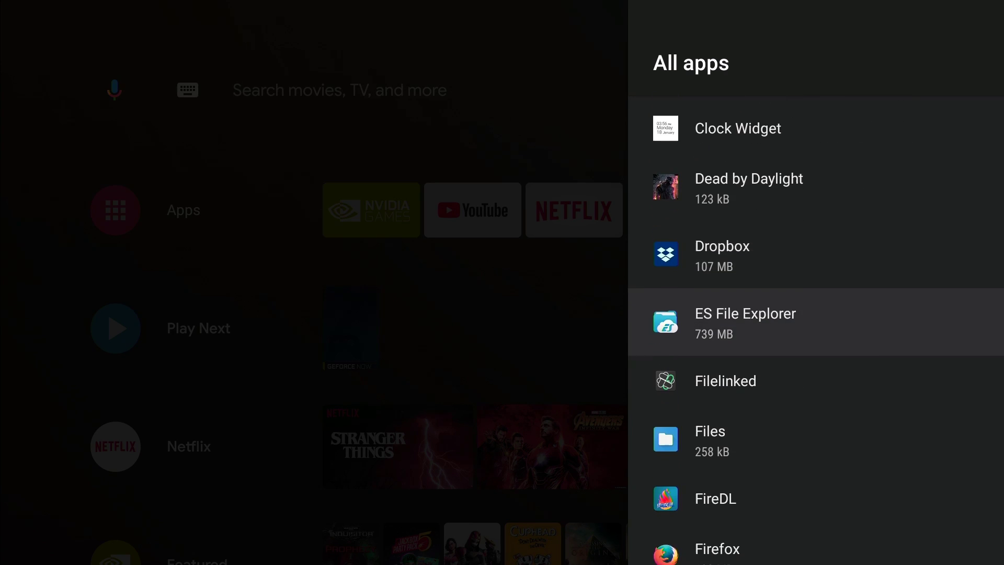
key("Down")
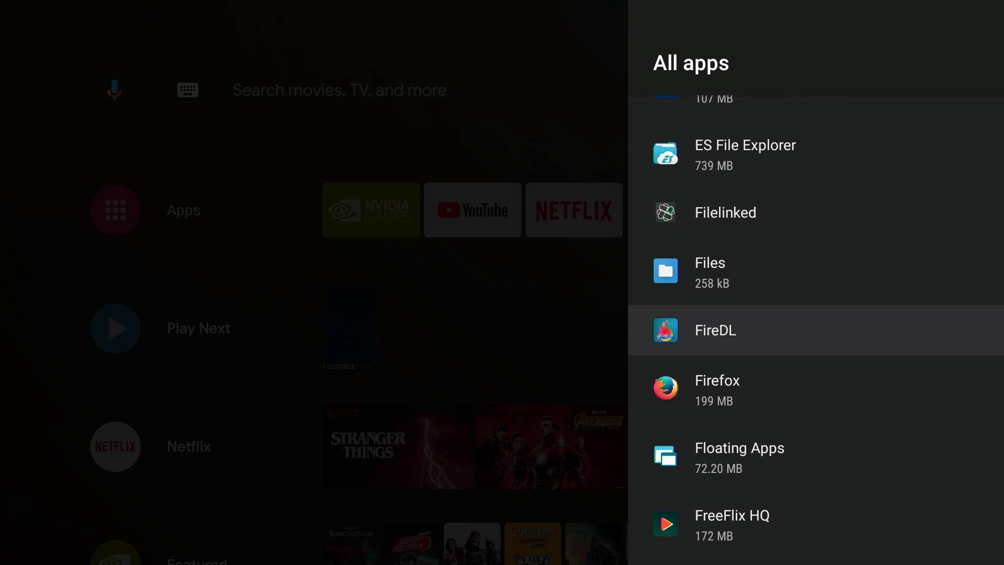
key("Down")
key("Down")
key("Return")
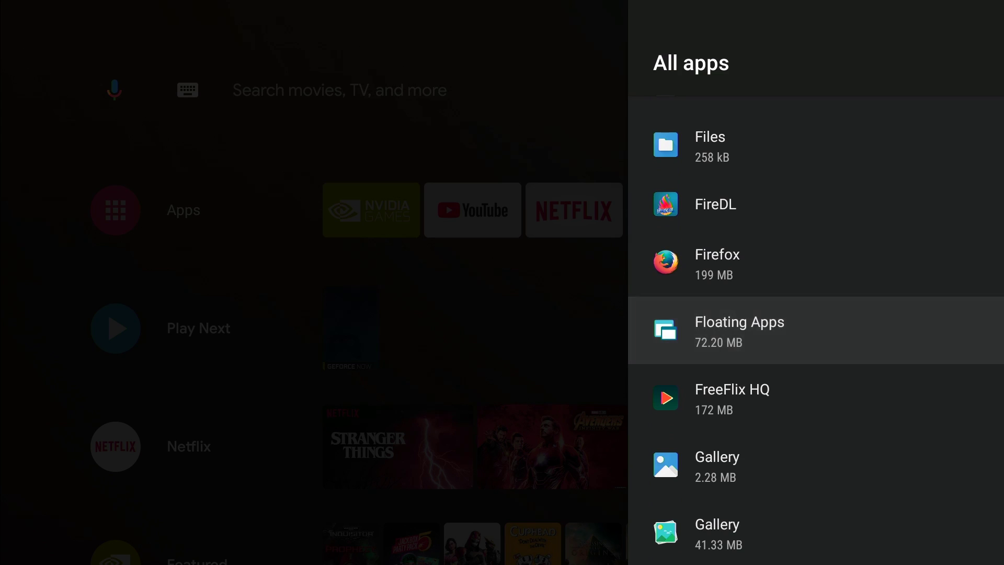
key("Down")
key("Down")
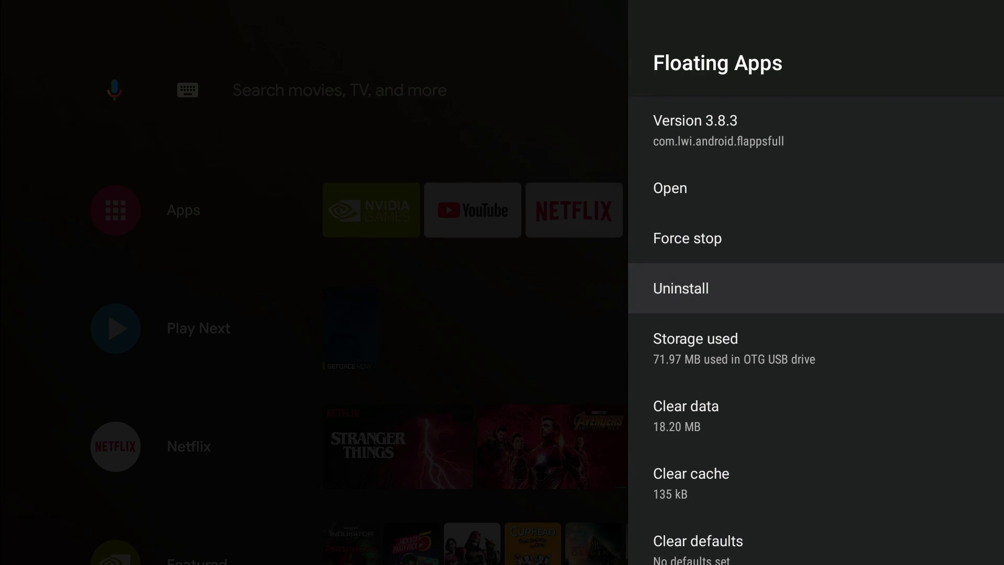
- Uninstall Floating Apps, then select Filelinked in the All apps list
key("Return")
key("Return")
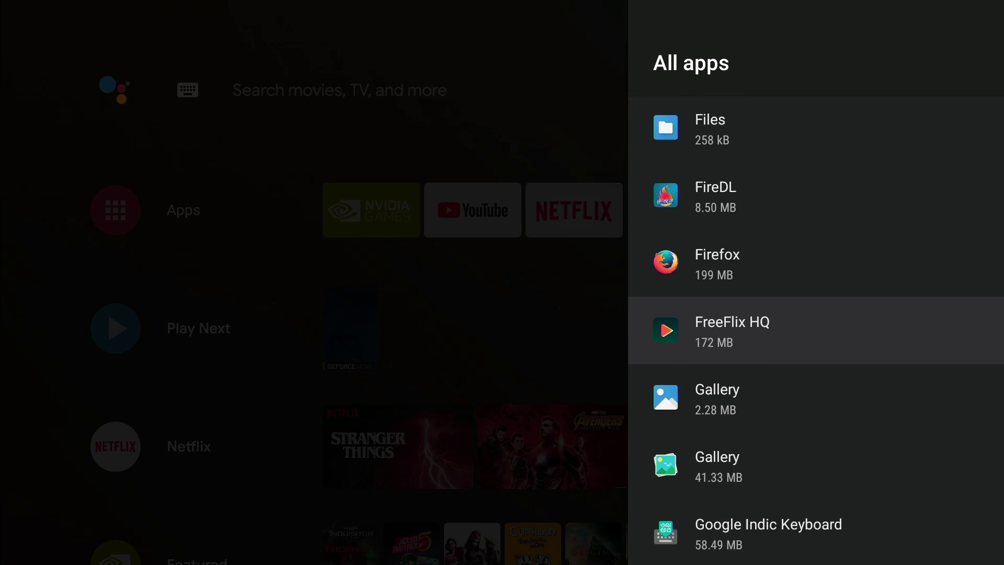
key("Up")
key("Up")
key("Up")
key("Up")
key("Return")
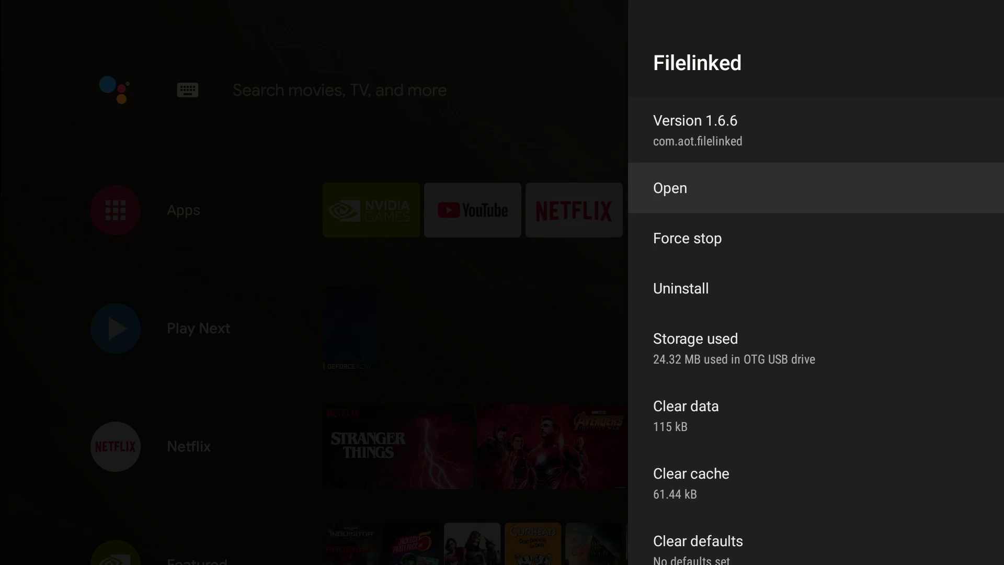
- Launch Filelinked with Open from its app info page
key("Down")
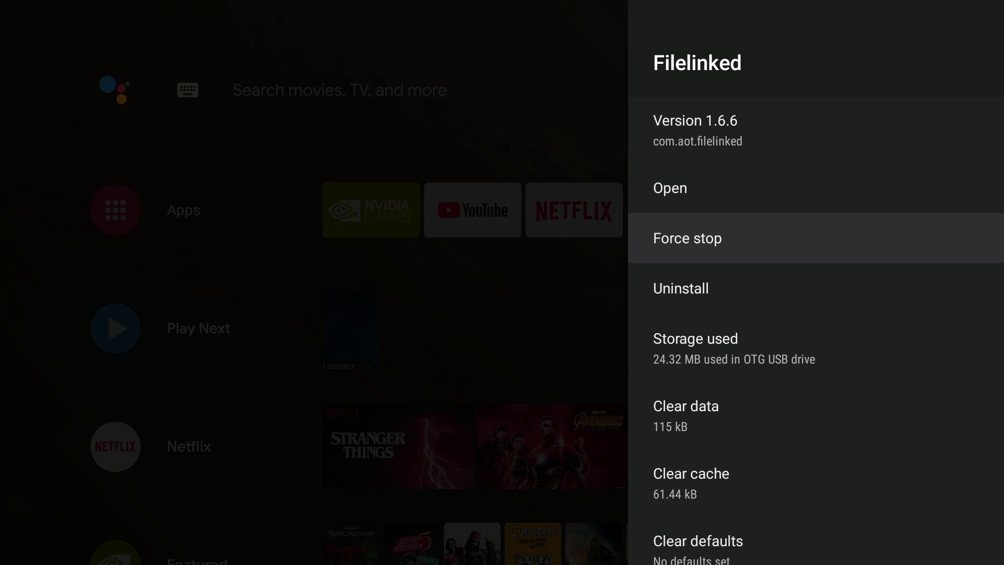
key("Up")
key("Return")
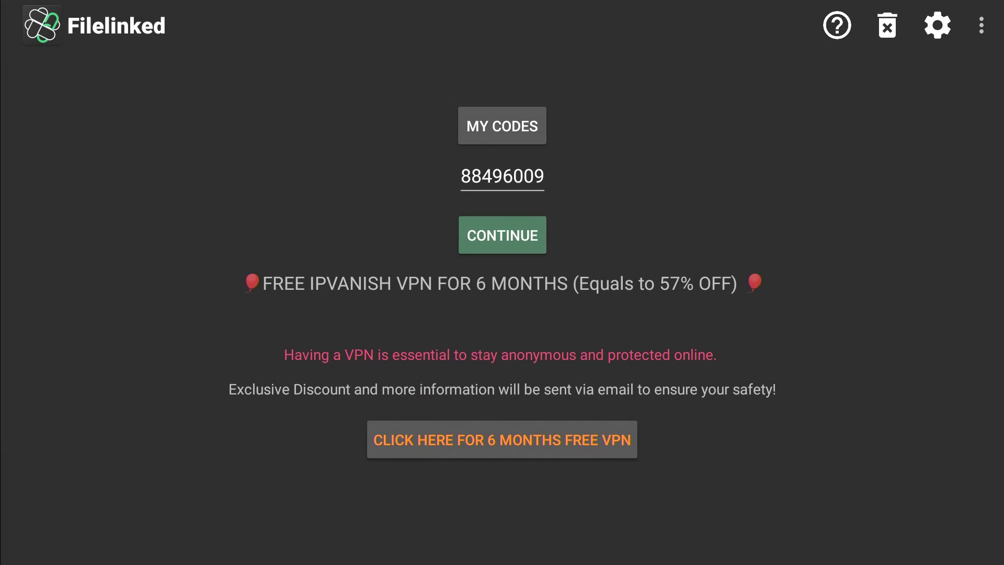
- Load the Filelinked store and try installing Floating Apps twice, dismissing both parsing errors
key("Down")
key("Return")
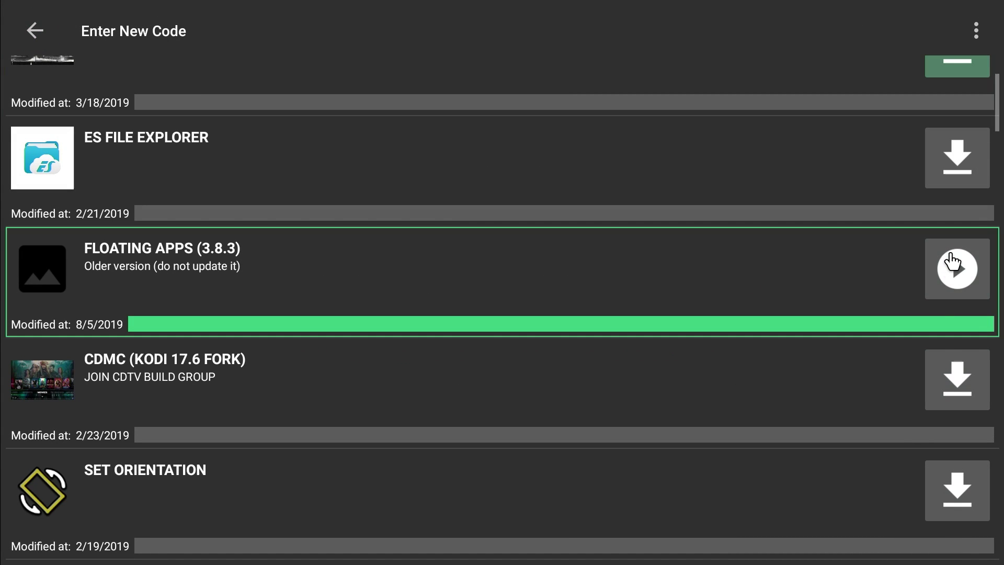
left_click(952, 259)
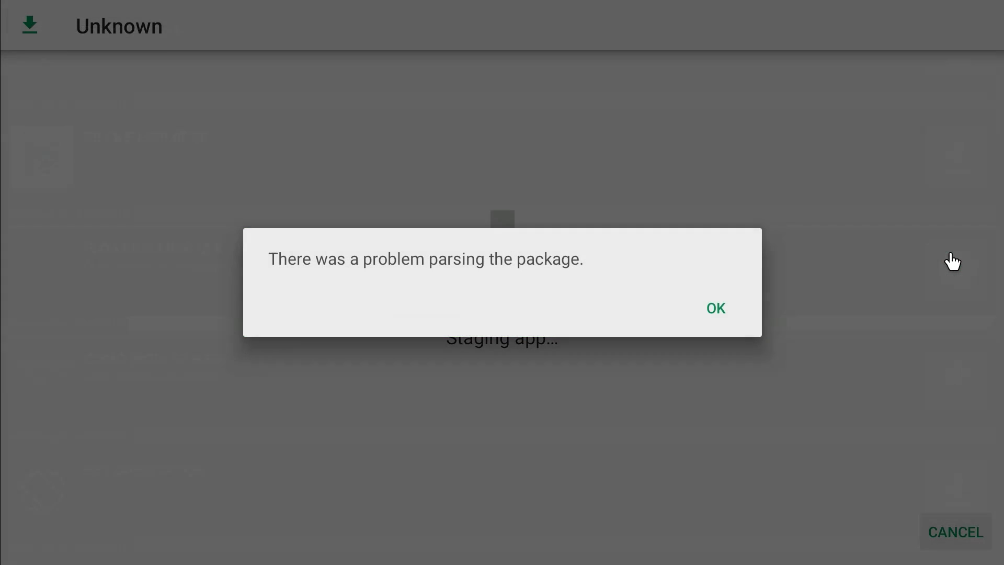
left_click(718, 309)
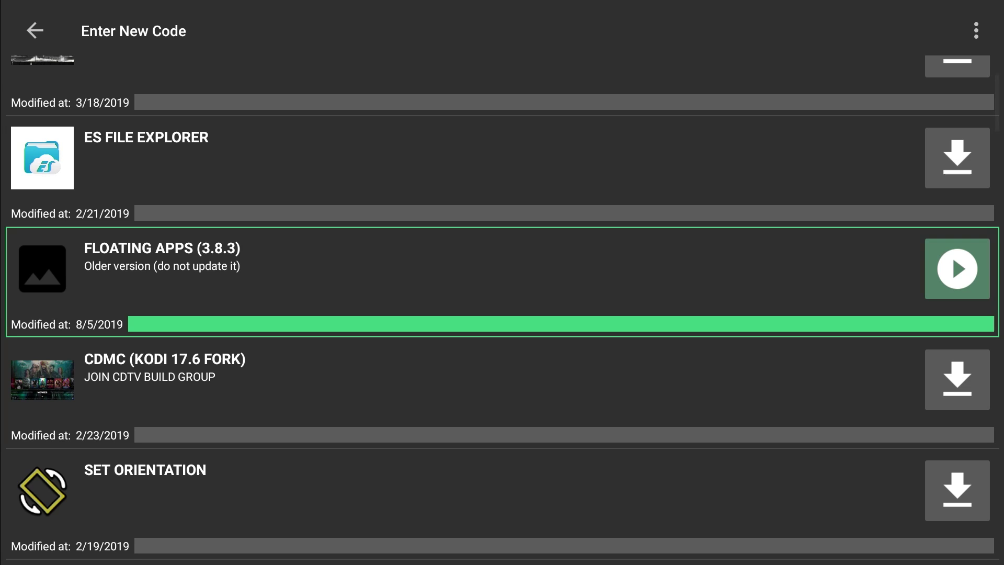
left_click(956, 280)
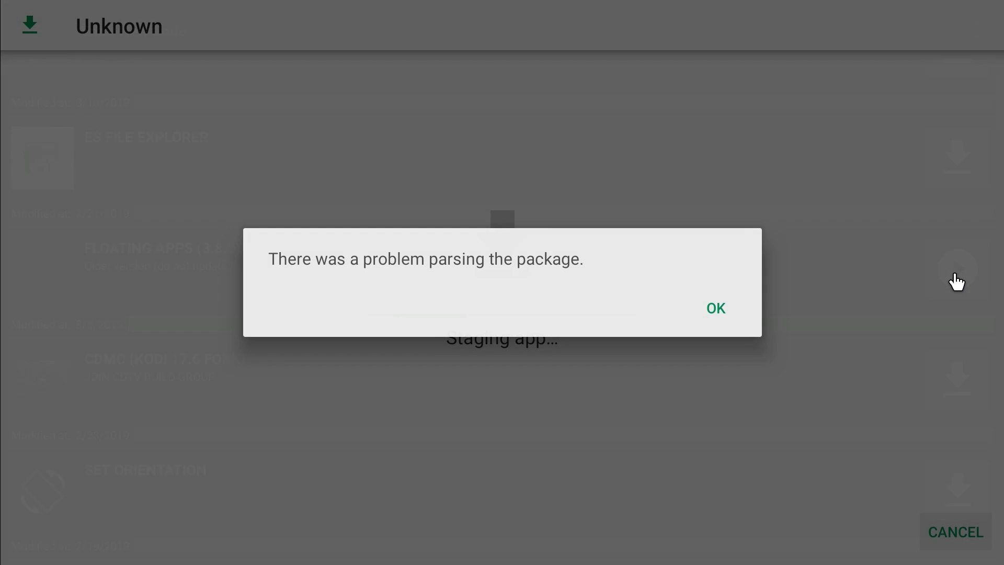
left_click(720, 304)
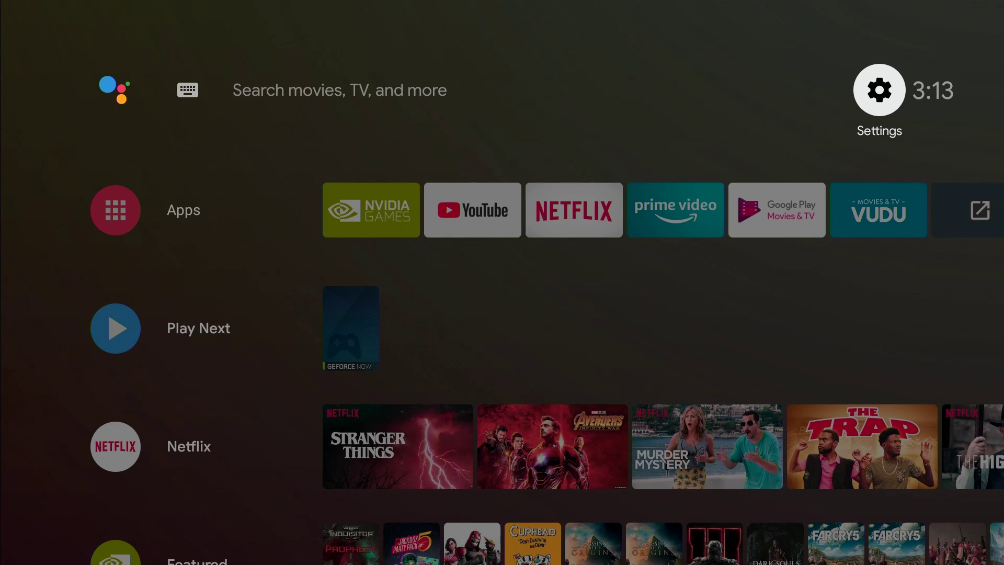
- Launch ES File Explorer from the home screen apps row
key("Down")
key("Right")
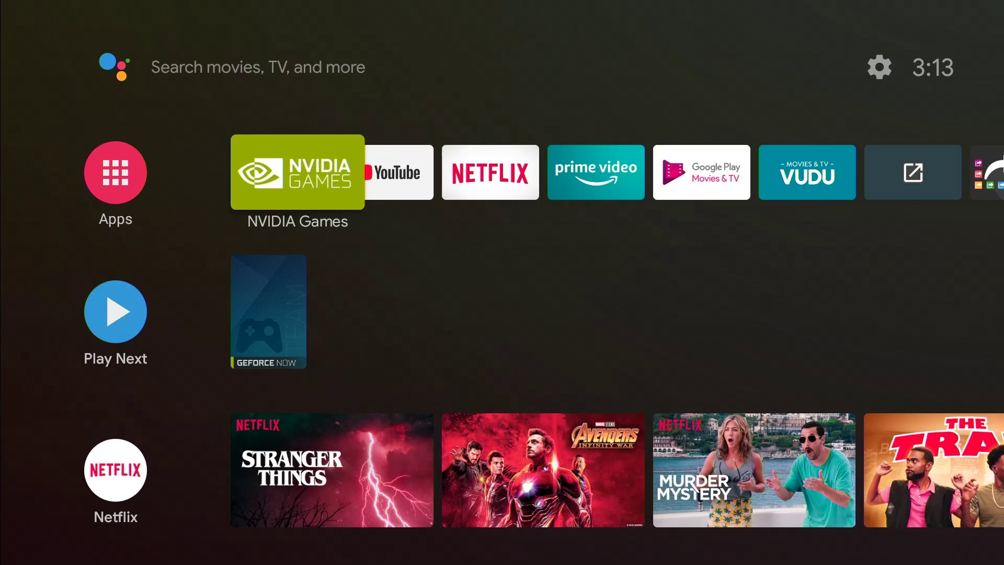
key("Right")
key("Right")
key("Right")
key("Right")
key("Right")
key("Right")
key("Right")
key("Right")
key("Right")
key("Right")
key("Right")
key("Right")
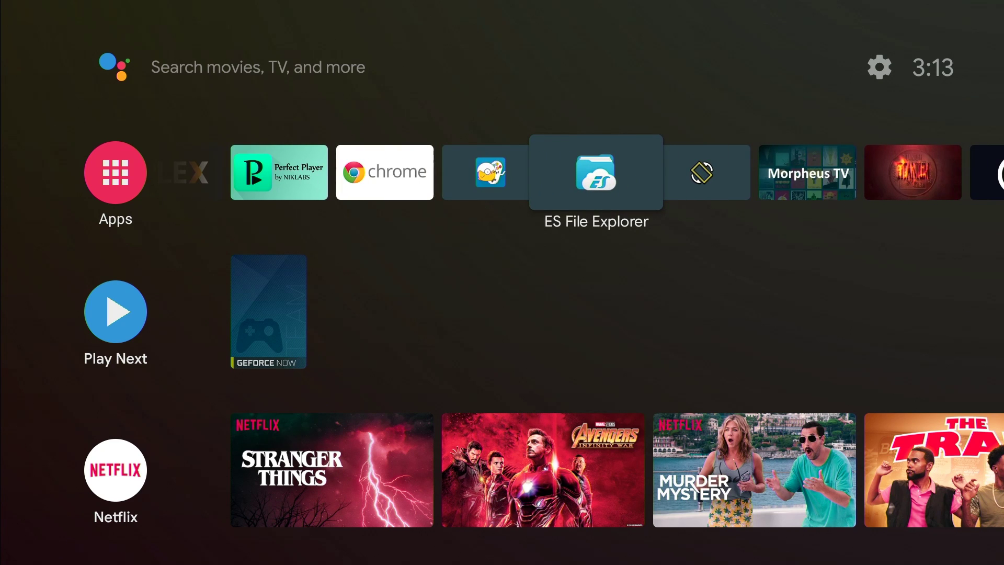
key("Return")
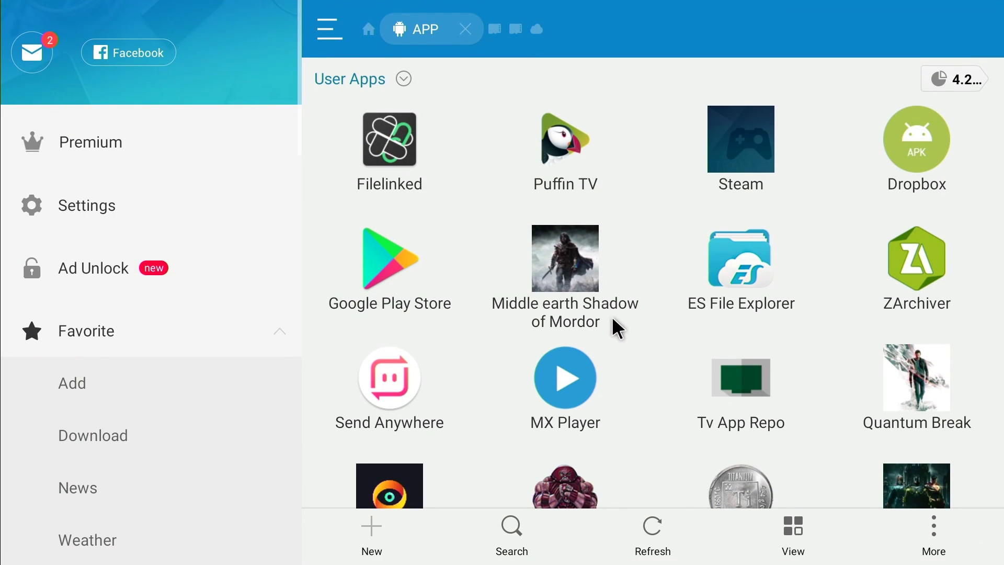
- Browse Internal Storage > Download > Filelinked, find it empty, and go back
left_click_drag(614, 328, 643, 240)
left_click_drag(616, 359, 621, 486)
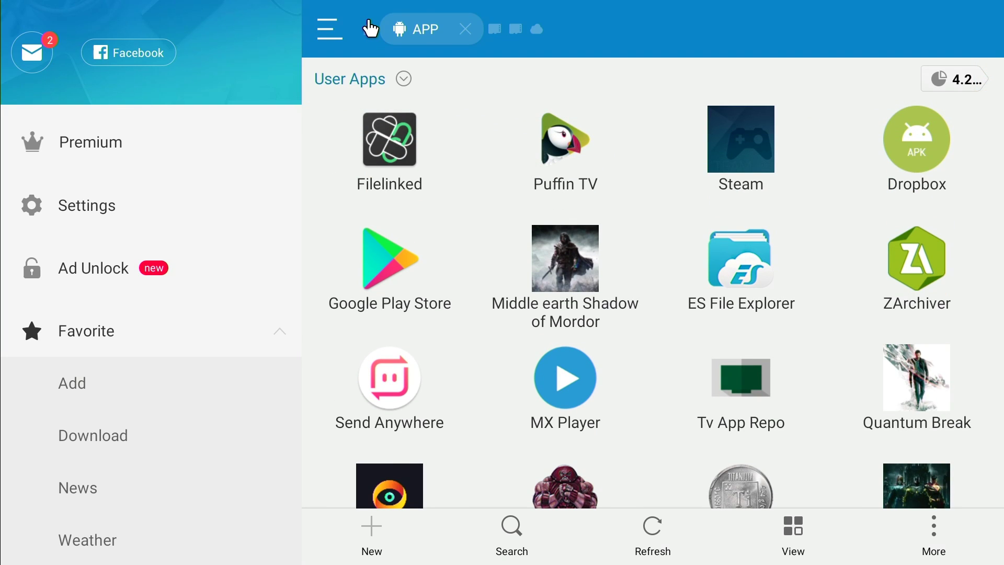
left_click(370, 29)
left_click(410, 67)
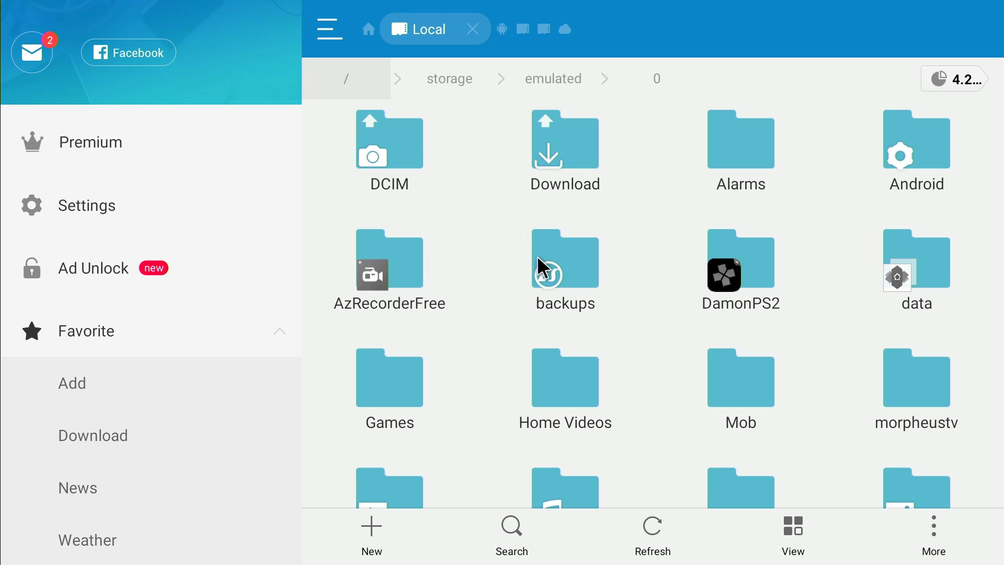
left_click_drag(638, 406, 672, 297)
left_click_drag(650, 343, 666, 231)
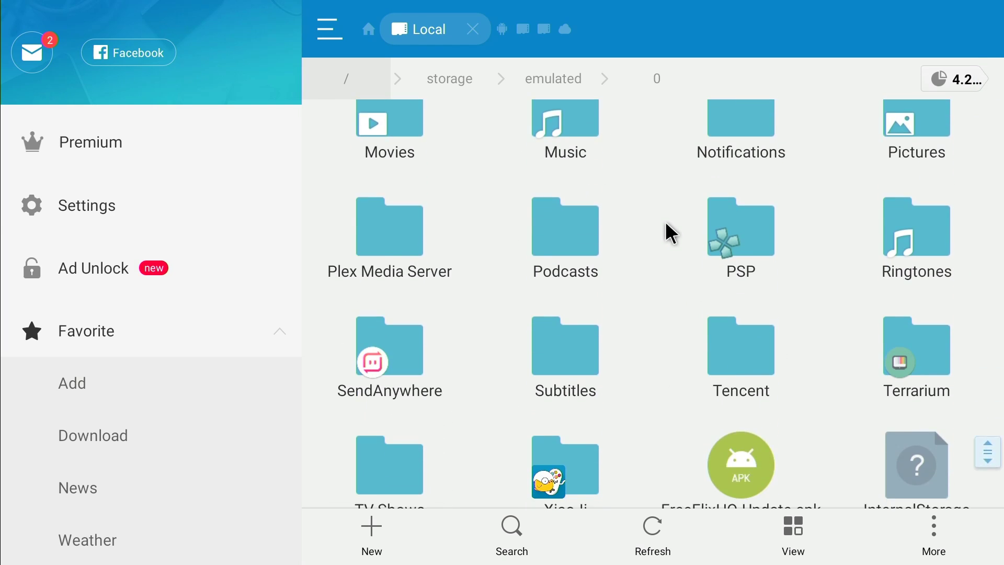
scroll(653, 261, "up", 5)
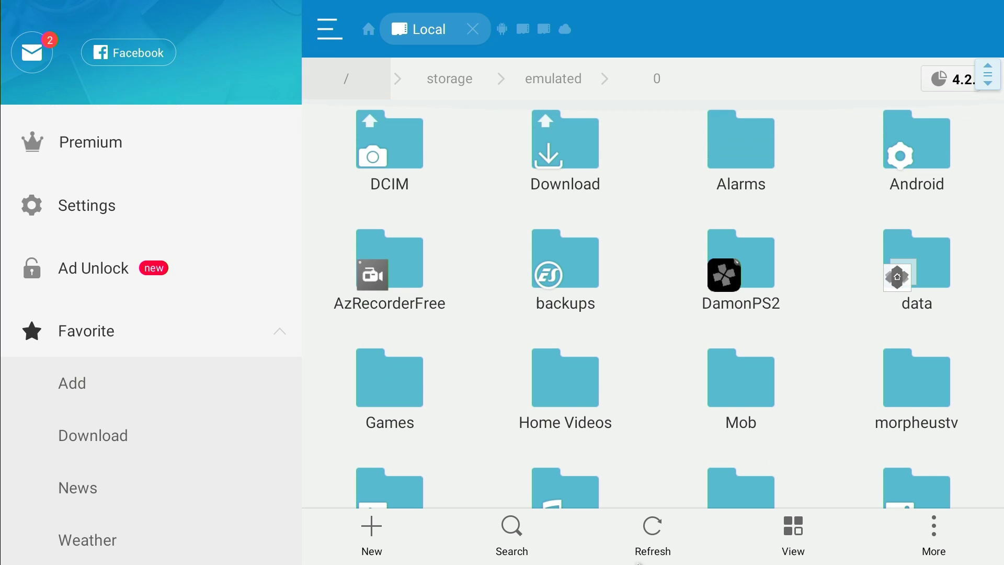
left_click(571, 178)
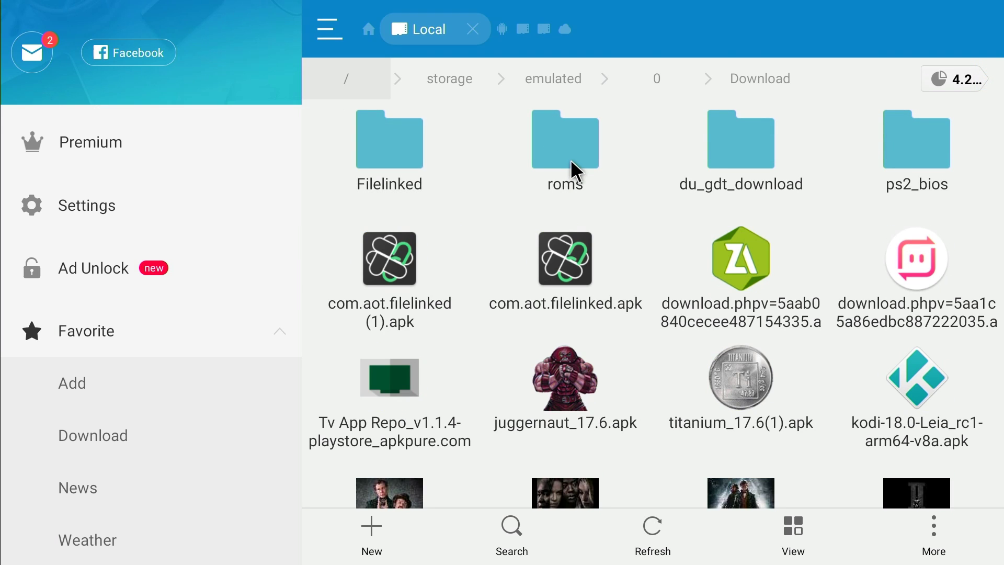
left_click(392, 163)
key("Escape")
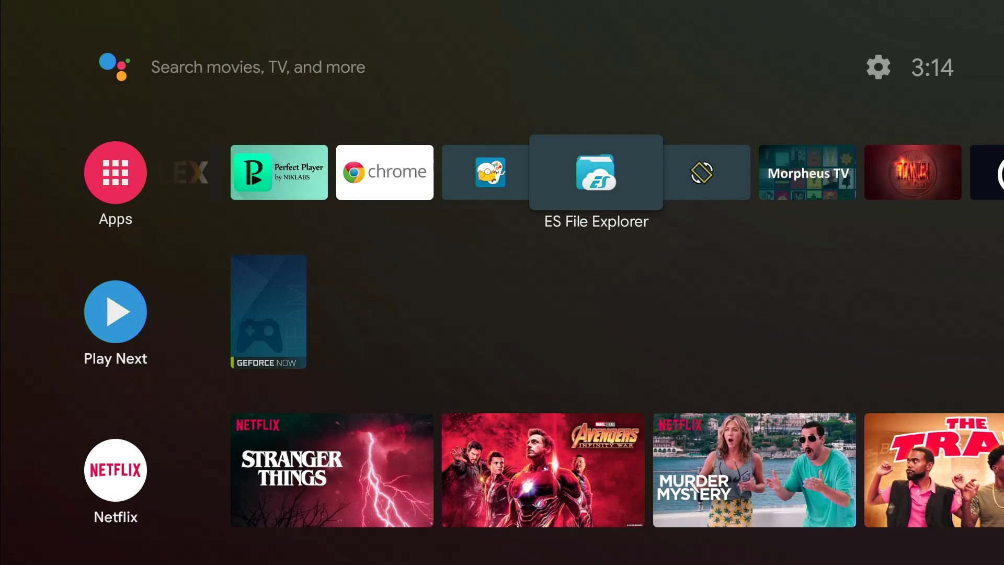
- Use the favourites row's Add app to favorites slot to pick Filelinked
key("Right")
key("Right")
key("Right")
key("Right")
key("Right")
key("Right")
key("Right")
key("Right")
key("Right")
key("Right")
key("Right")
key("Right")
key("Right")
key("Right")
key("Right")
key("Right")
key("Right")
key("Right")
key("Right")
key("Right")
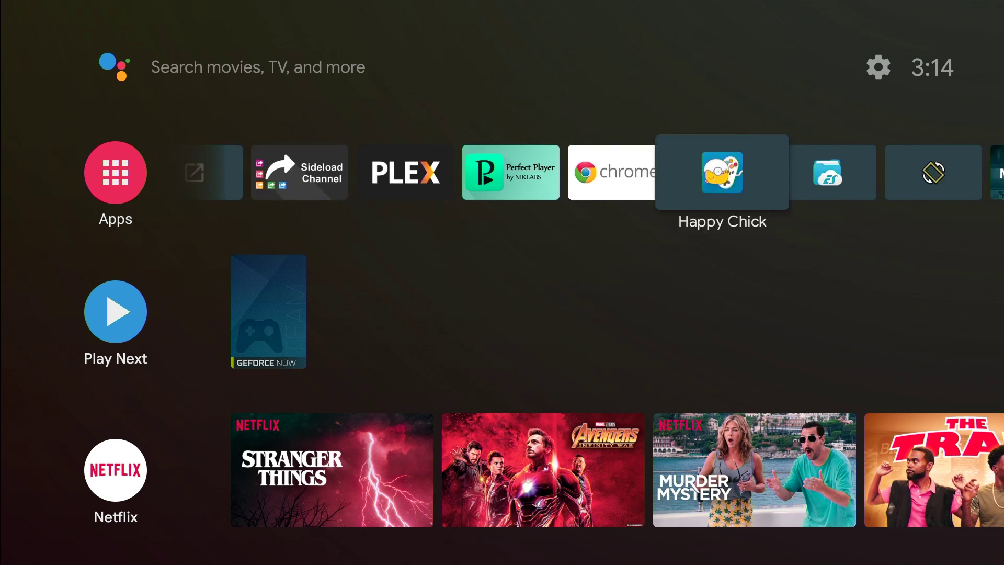
key("Return")
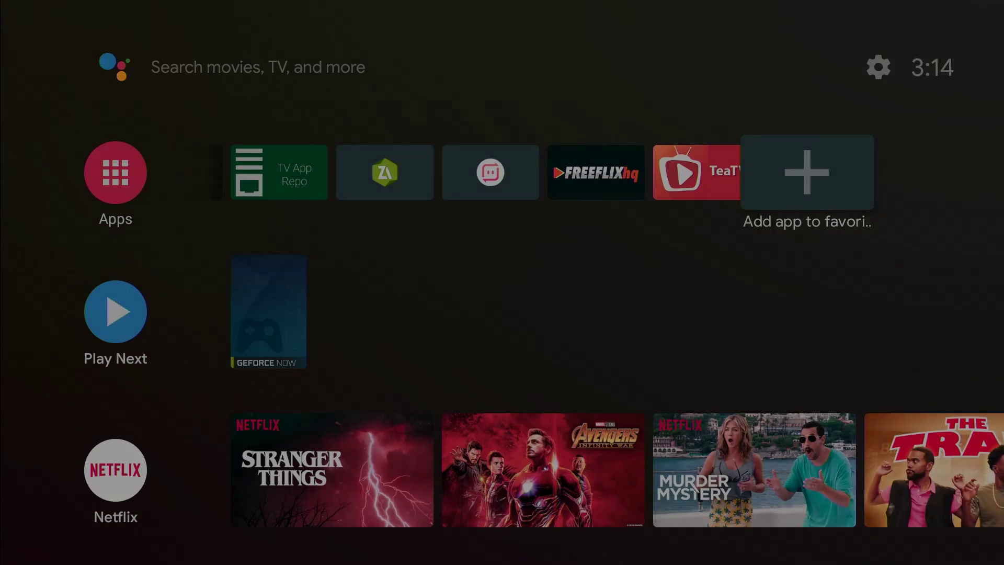
key("Down")
key("Down")
key("Down")
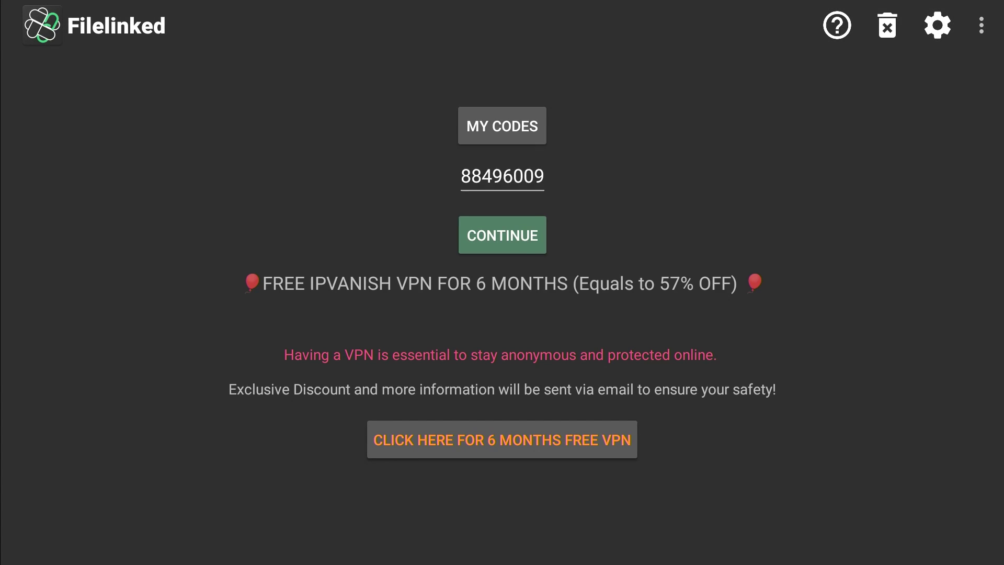
- Load the store files, dismiss the popups, and sort the list by download status
key("Return")
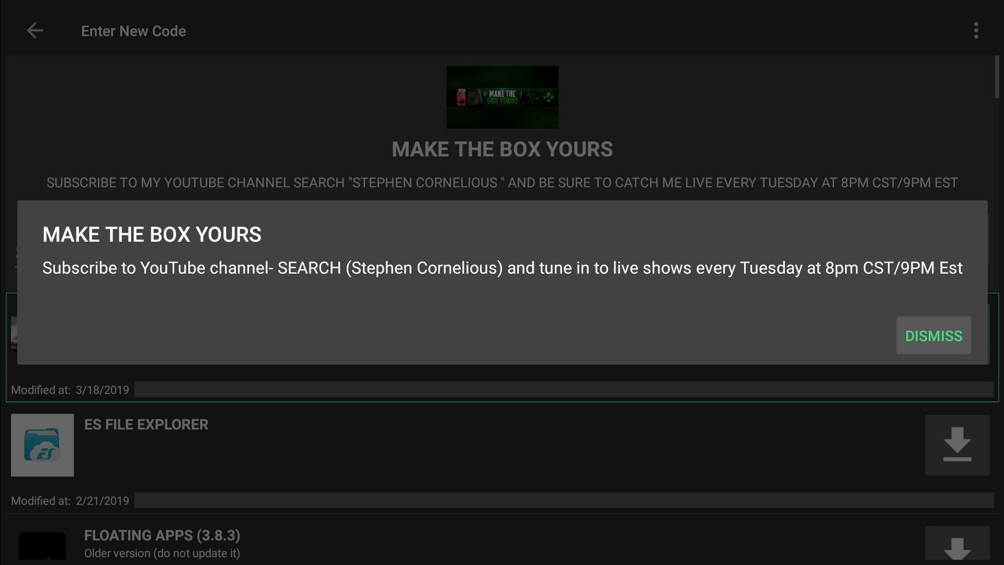
key("Return")
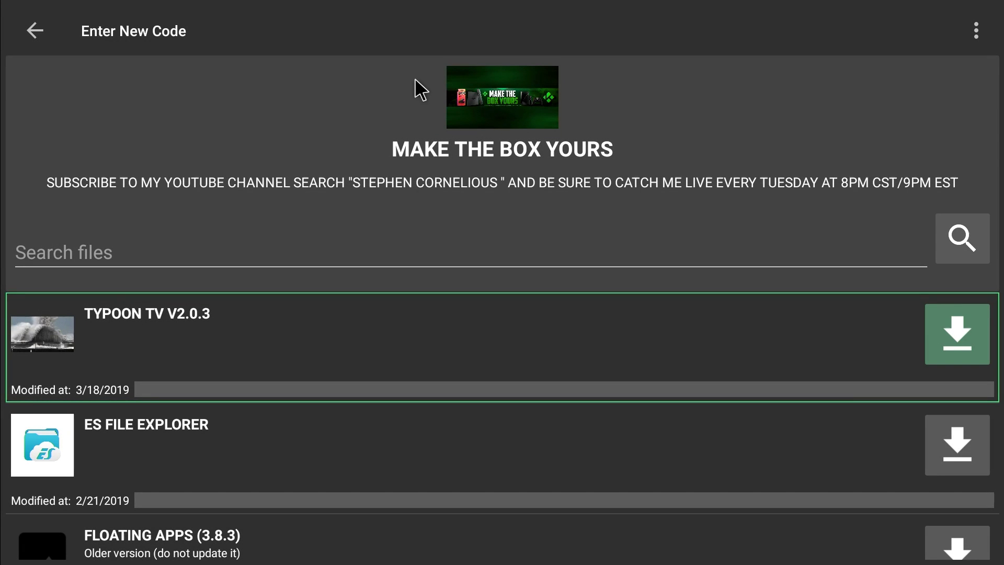
left_click(976, 30)
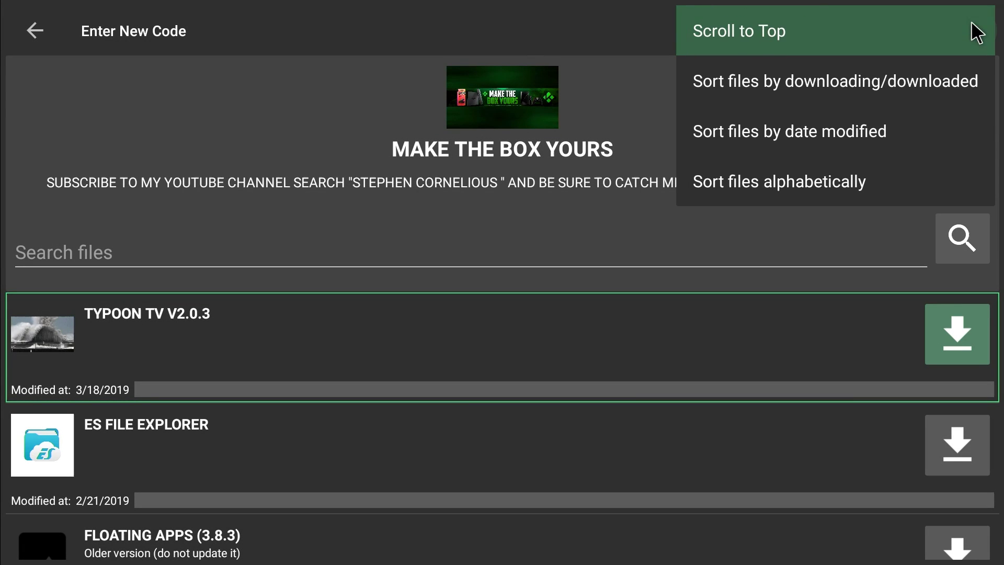
left_click(817, 65)
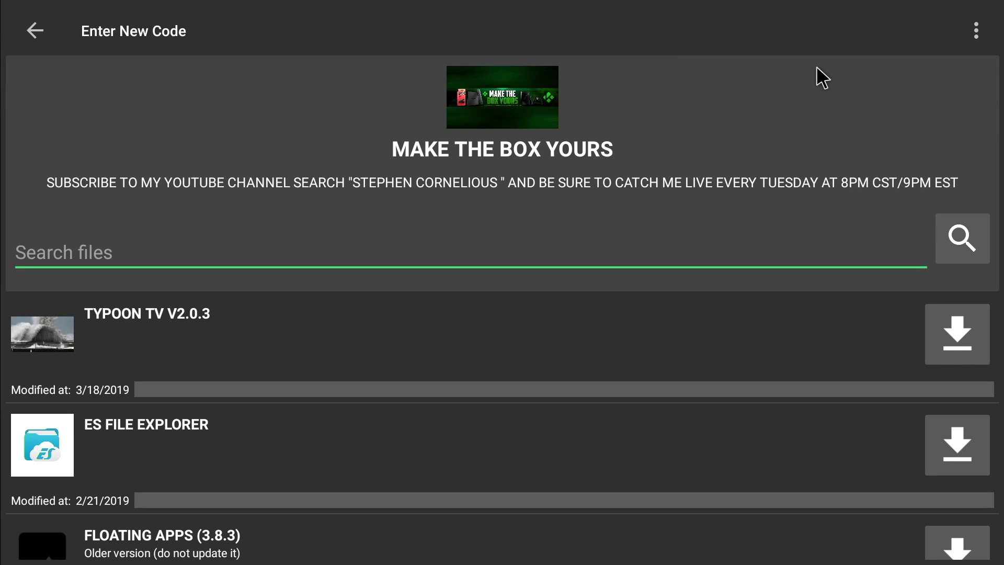
left_click(975, 30)
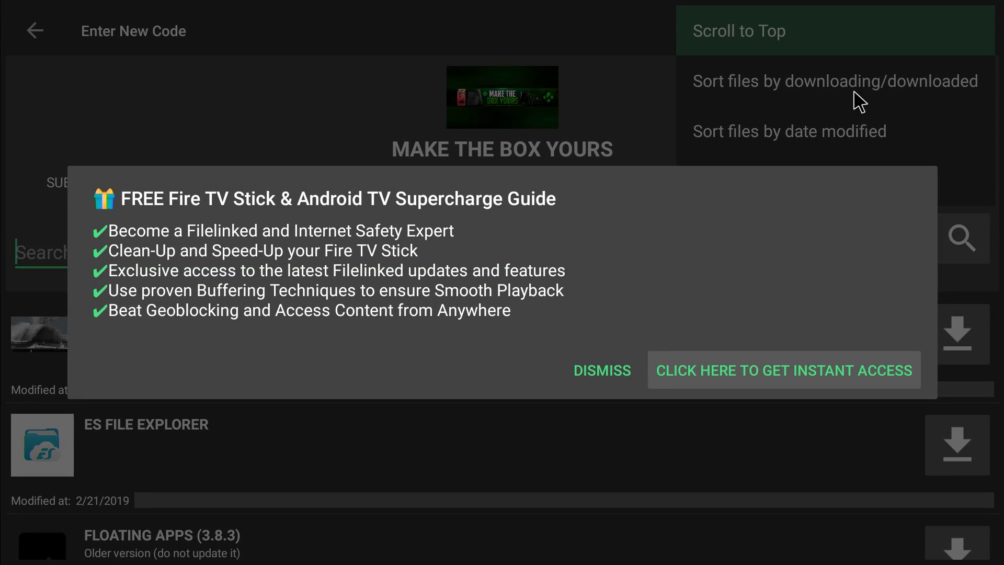
left_click(622, 369)
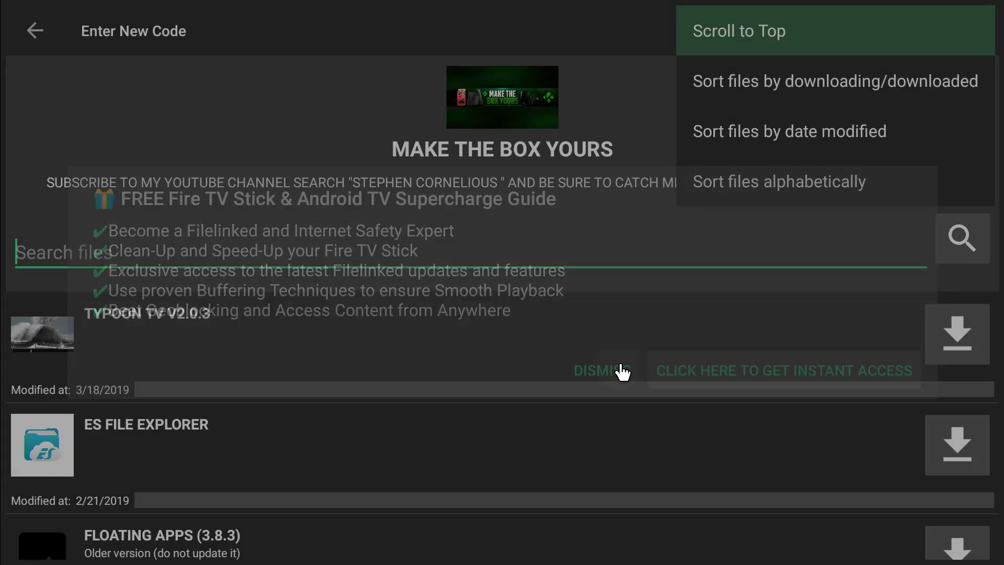
key("Down")
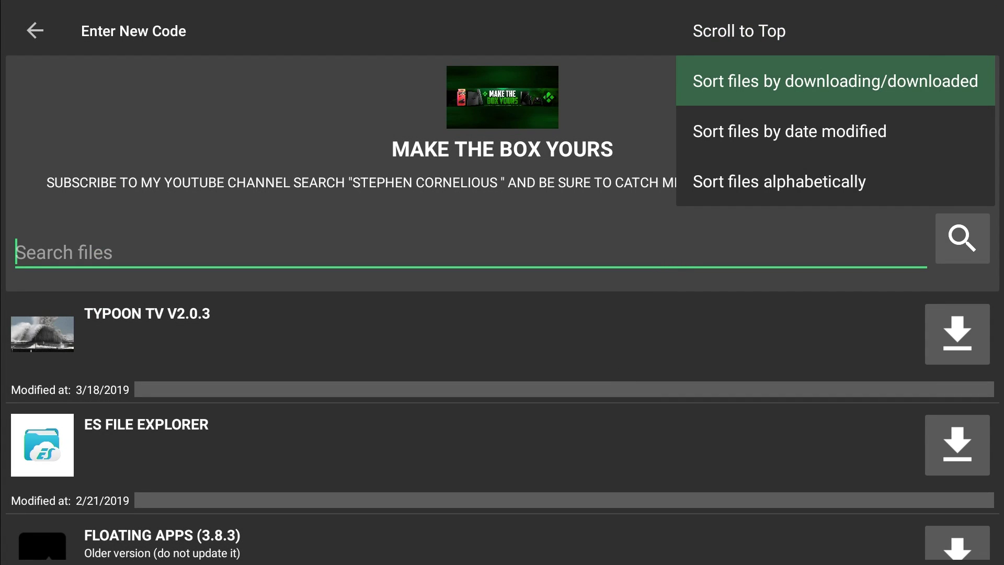
key("Return")
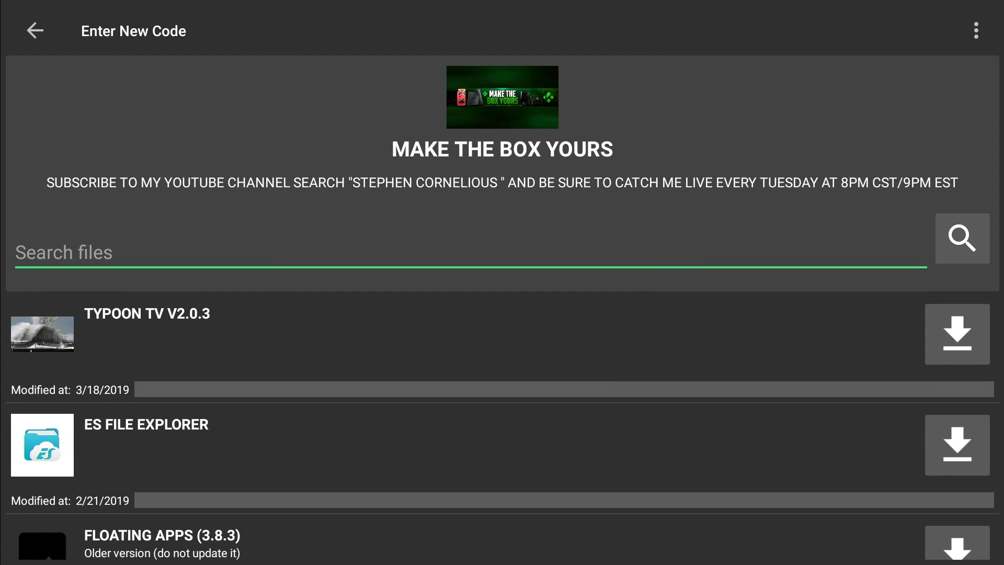
- Download FLOATING APPS (3.8.3) from the file list
key("Down")
key("Down")
key("Down")
key("Down")
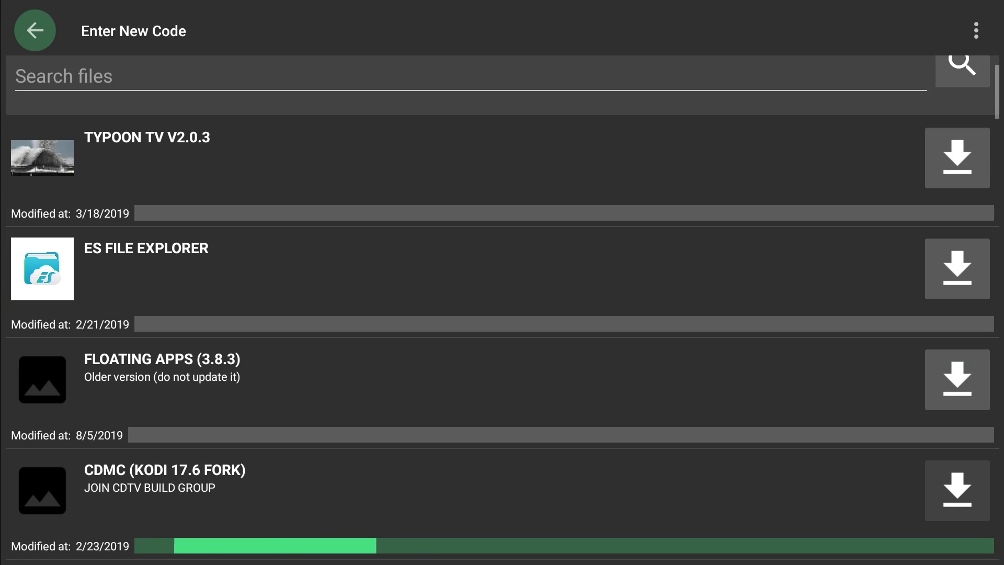
key("Down")
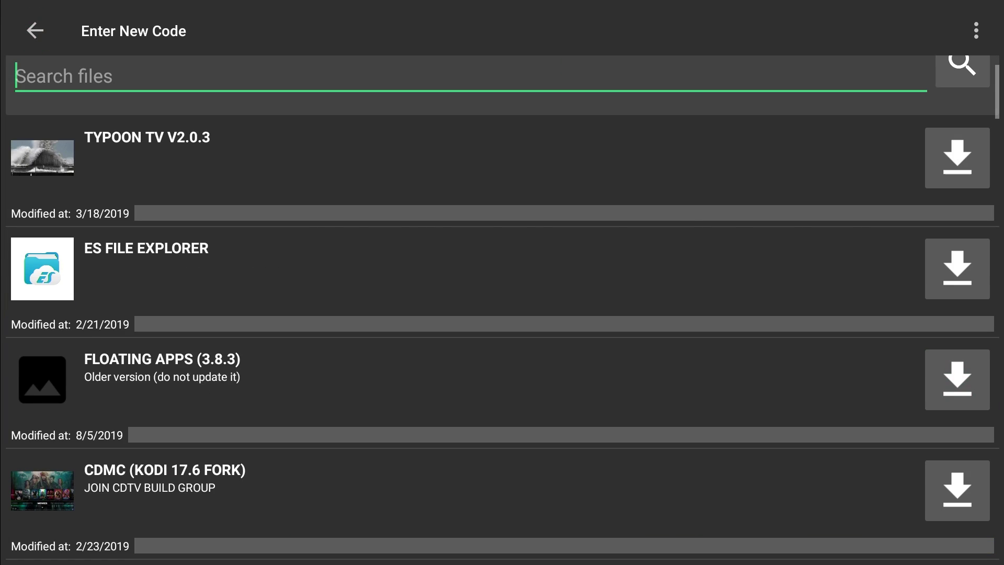
key("Down")
key("Down")
key("Up")
key("Up")
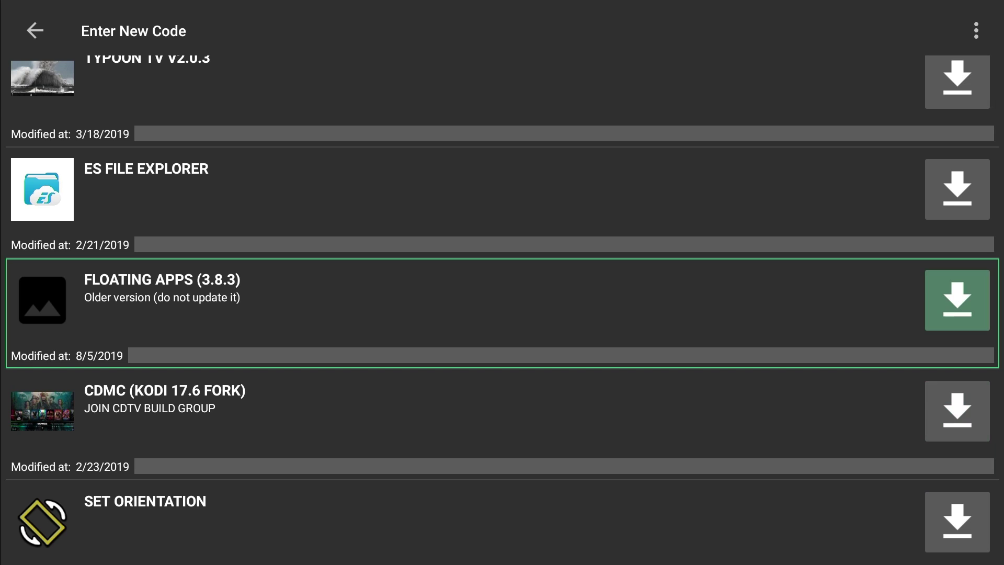
left_click(936, 287)
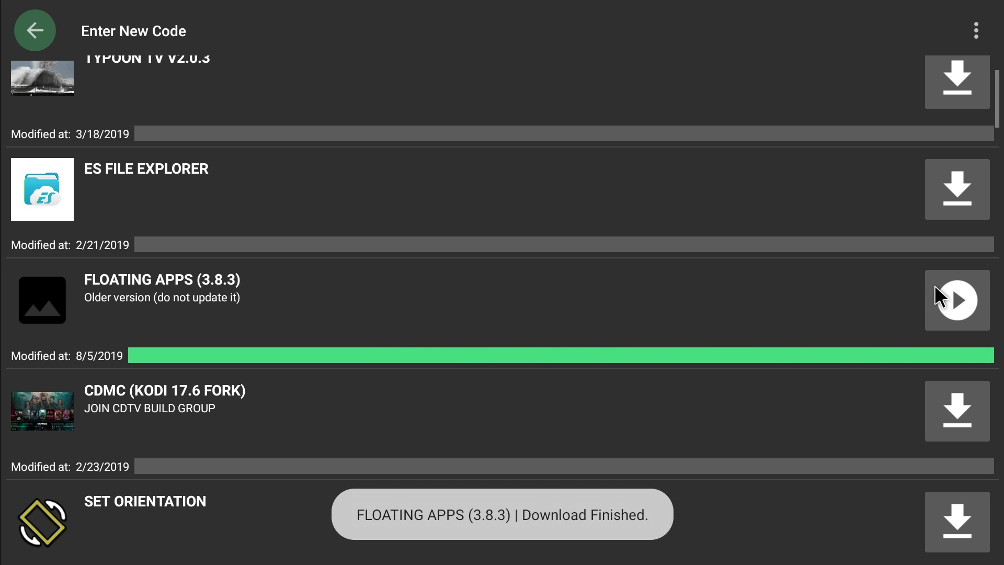
- Install the downloaded Floating Apps package past the permissions screen with INSTALL
left_click(948, 294)
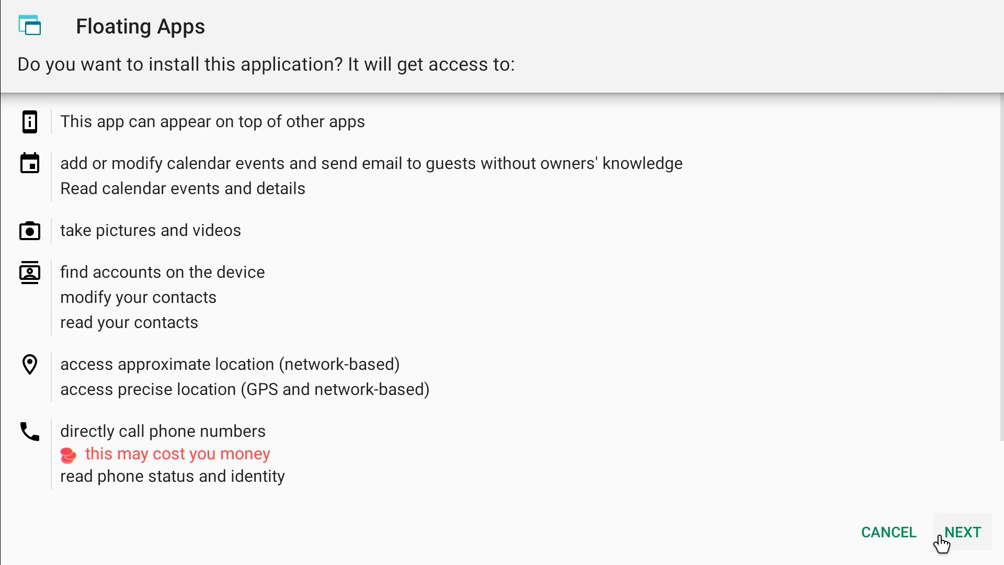
left_click(953, 543)
left_click(954, 547)
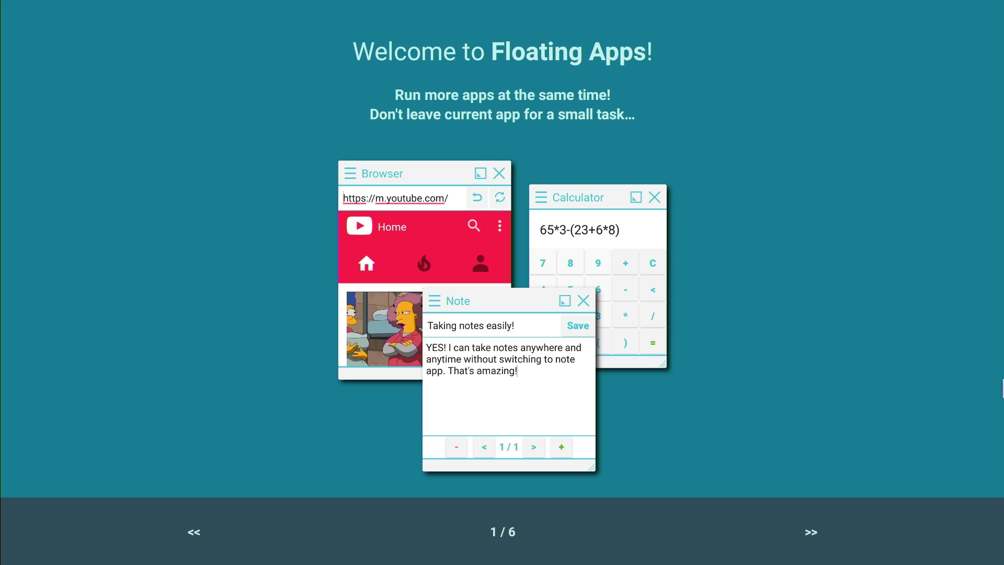
- Swipe through all six Floating Apps intro slides and close the tour
left_click_drag(740, 288, 307, 408)
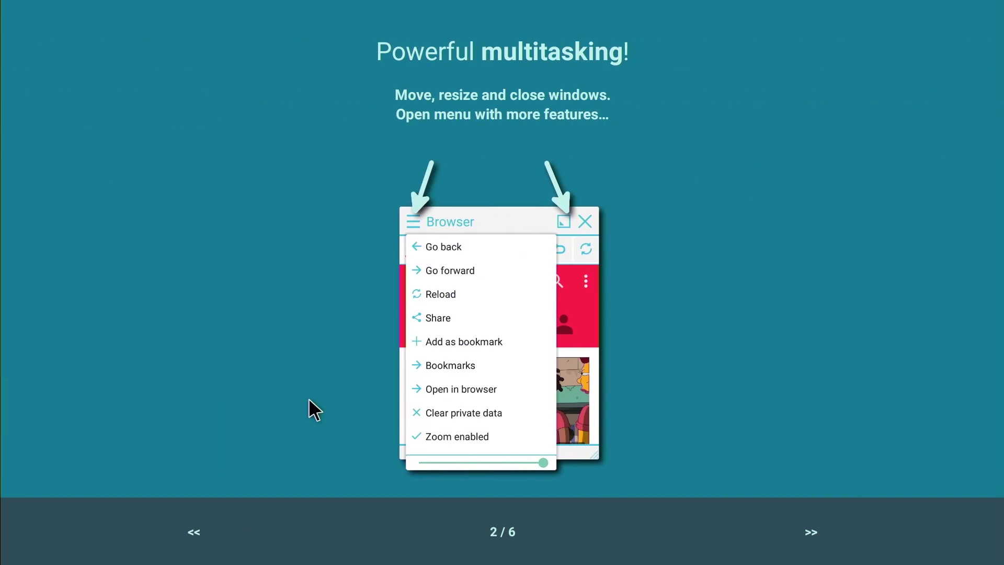
left_click_drag(758, 397, 385, 413)
left_click_drag(841, 386, 321, 433)
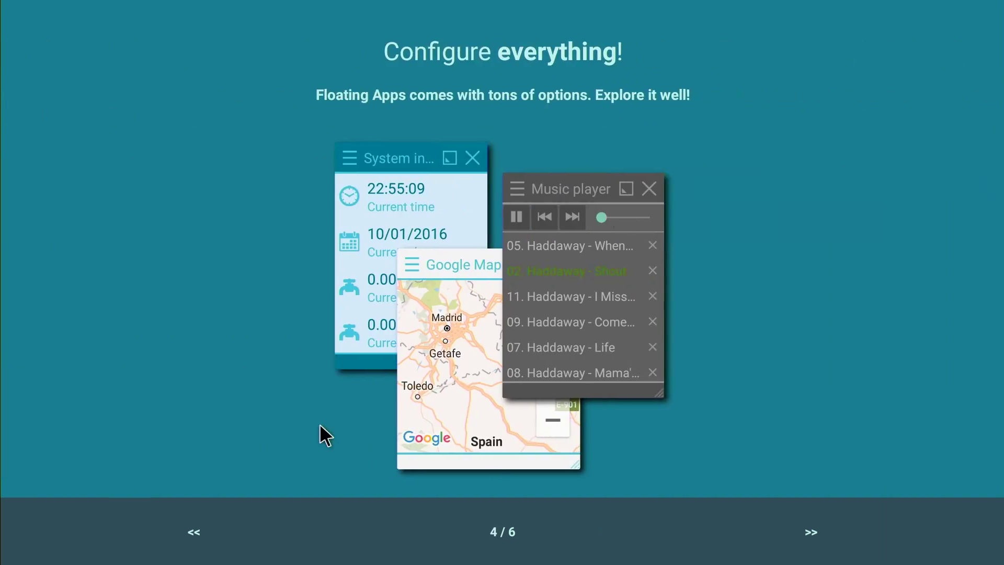
left_click_drag(902, 381, 418, 429)
left_click_drag(825, 403, 332, 453)
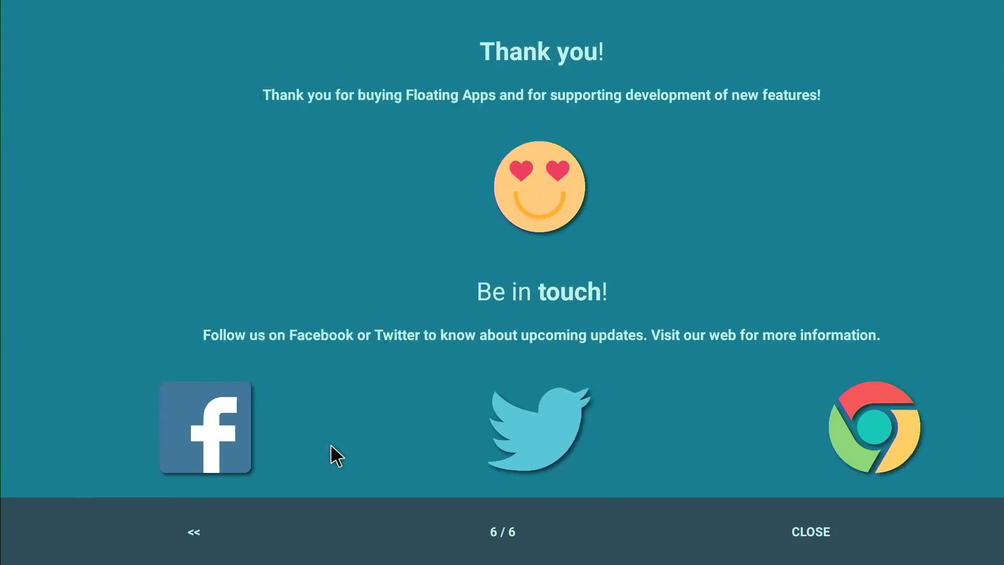
left_click_drag(713, 394, 519, 405)
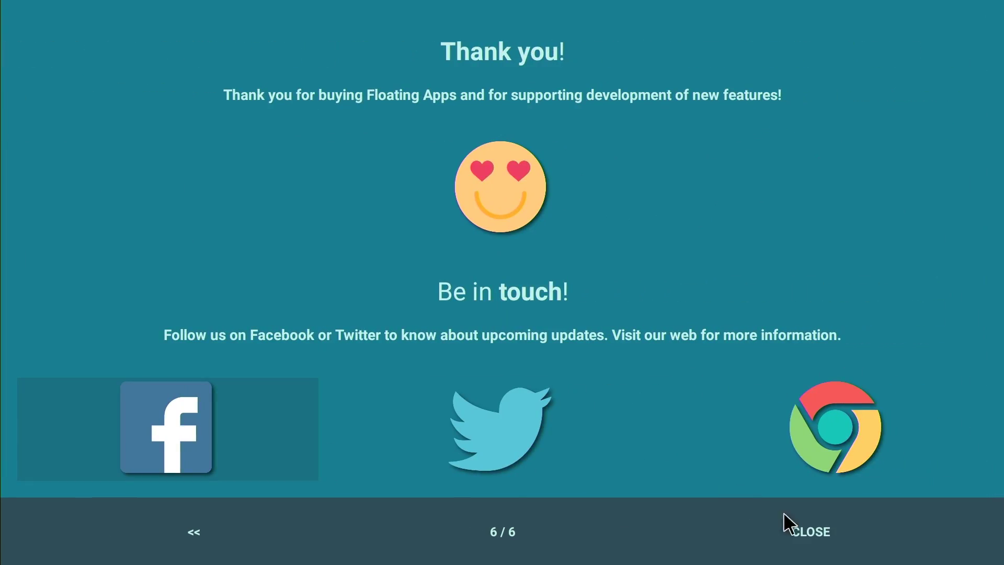
left_click(803, 526)
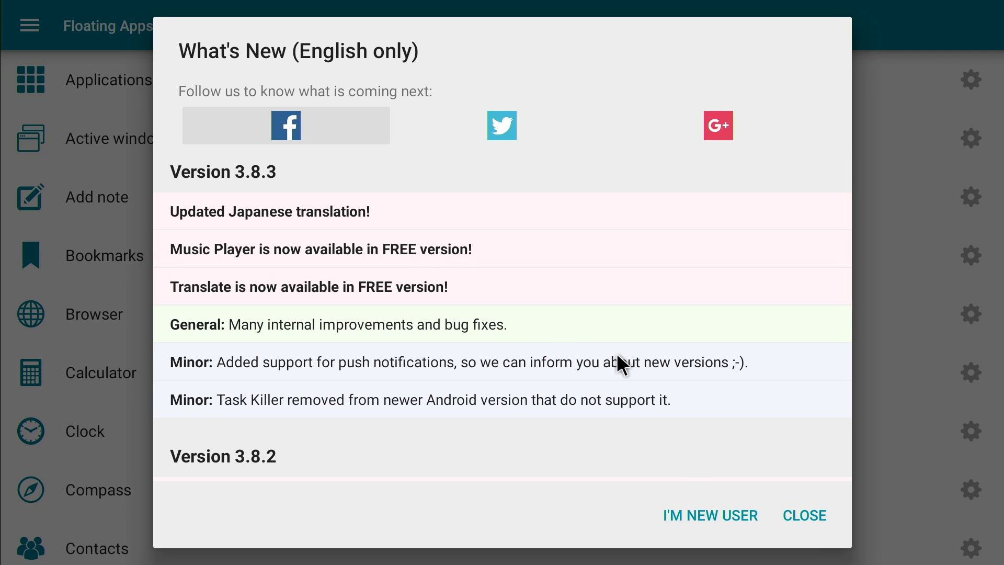
- Close the What's New notes, then open and close a Bookmarks window from the quick menu
left_click(805, 517)
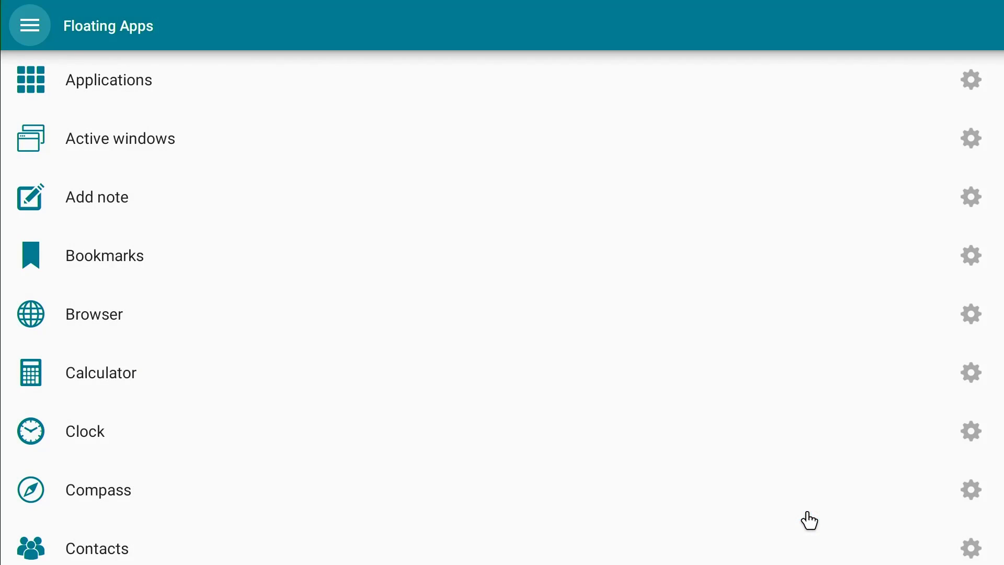
left_click_drag(189, 341, 224, 325)
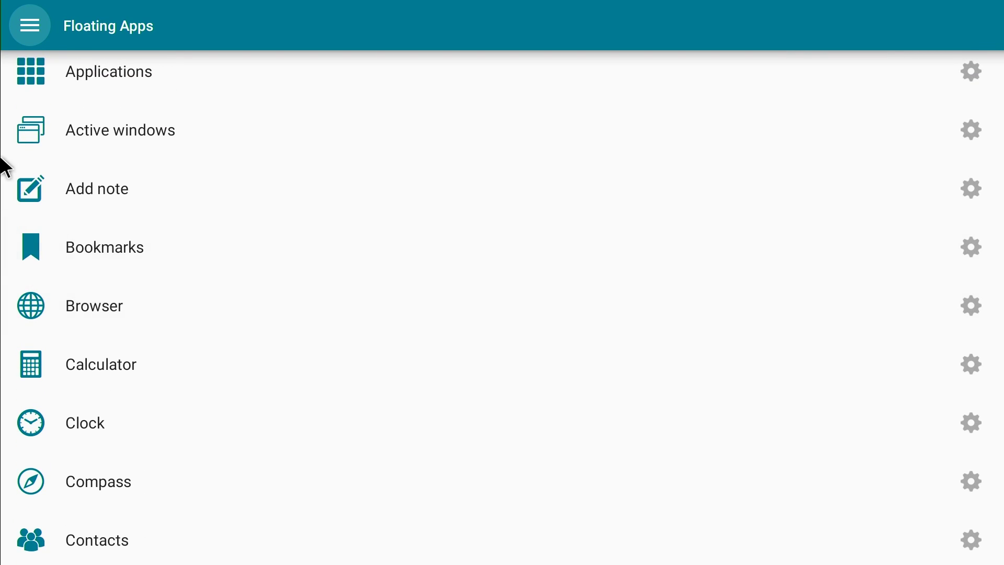
left_click_drag(3, 167, 70, 168)
left_click(338, 241)
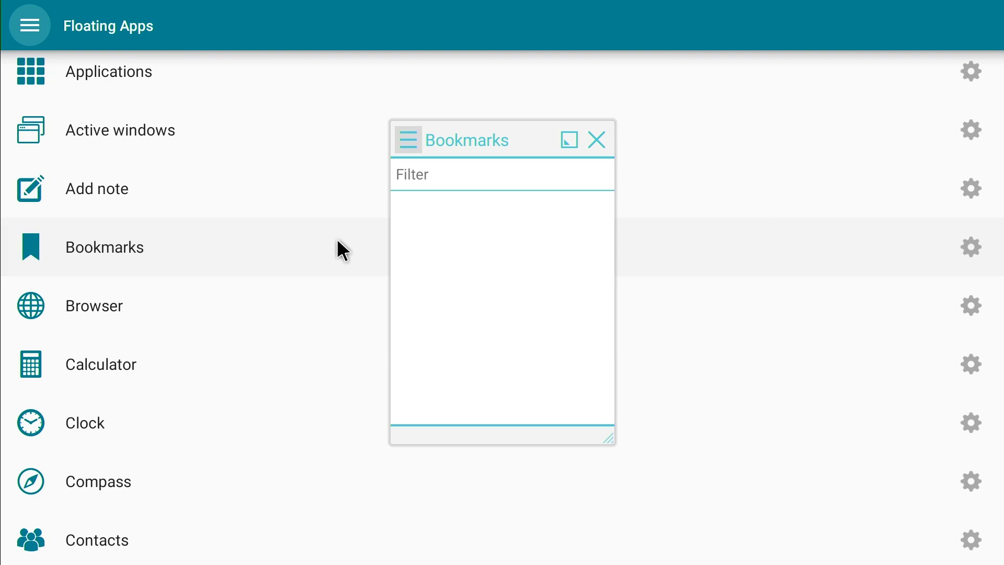
left_click(597, 140)
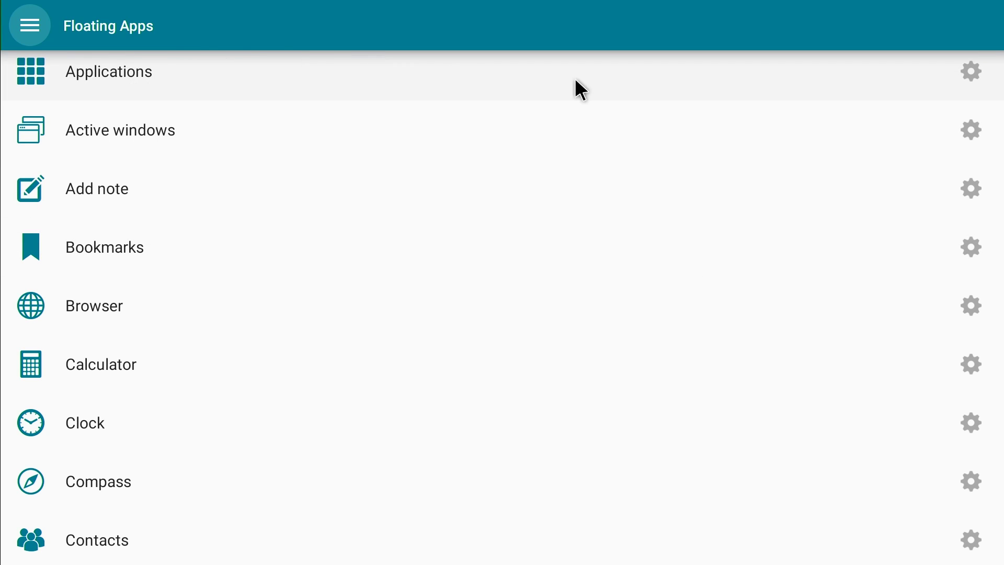
- Open the Applications item's Show in floating menu configuration list
left_click(971, 63)
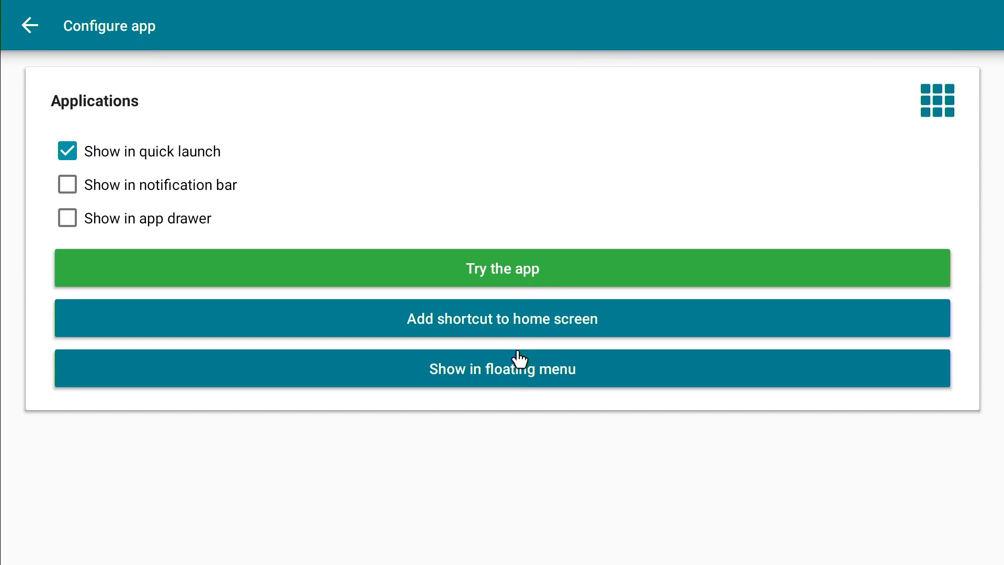
left_click(520, 380)
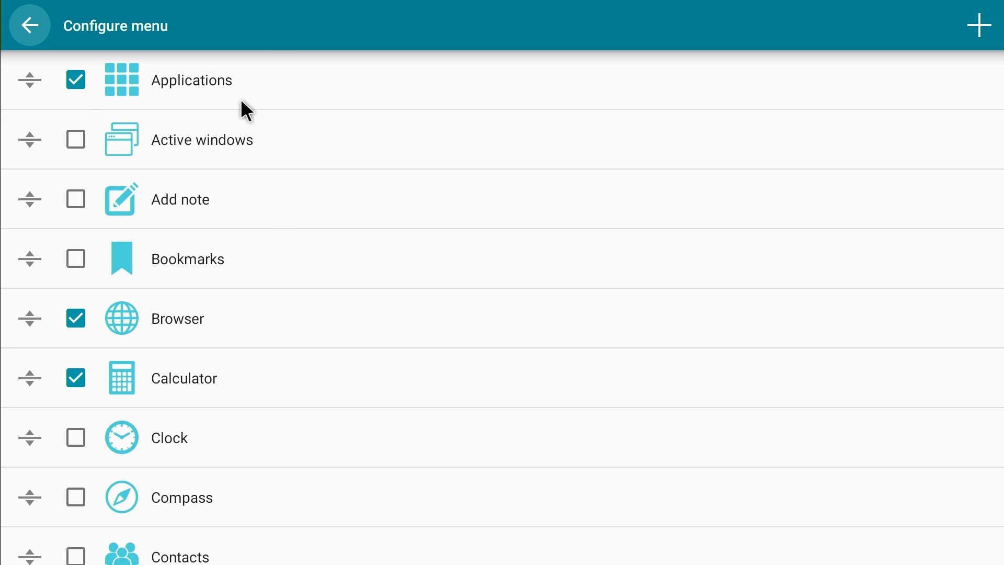
key("Escape")
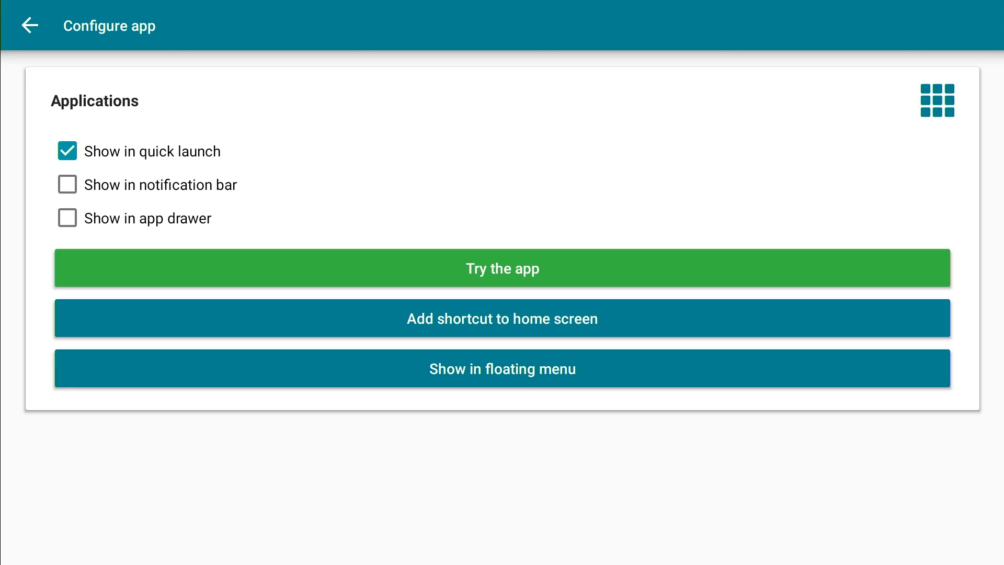
left_click(37, 30)
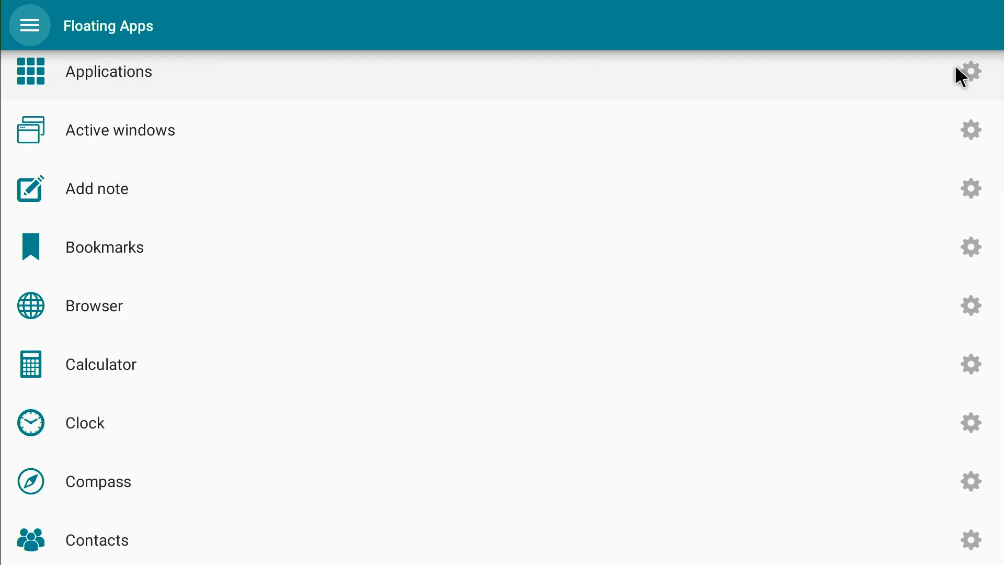
left_click(970, 65)
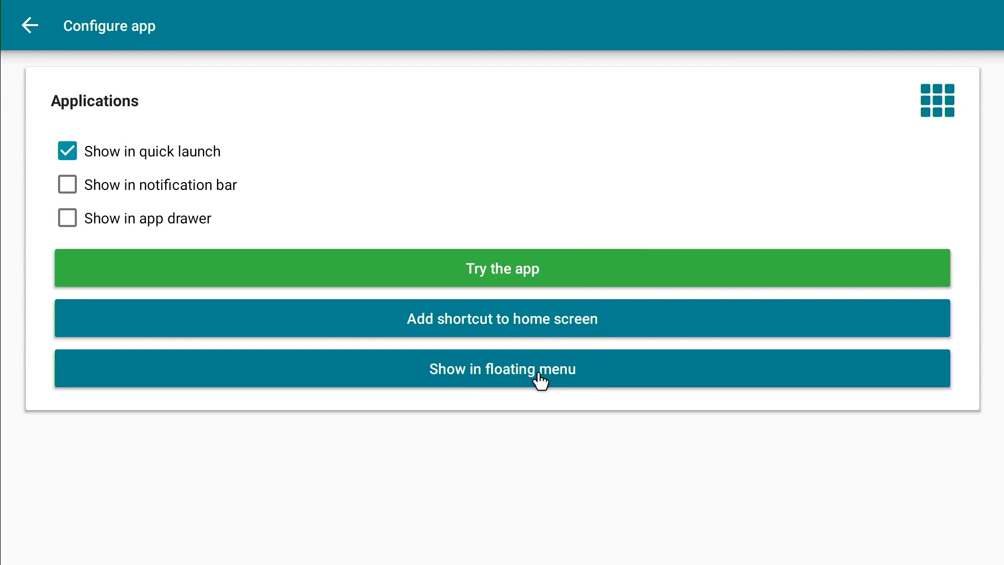
left_click(574, 375)
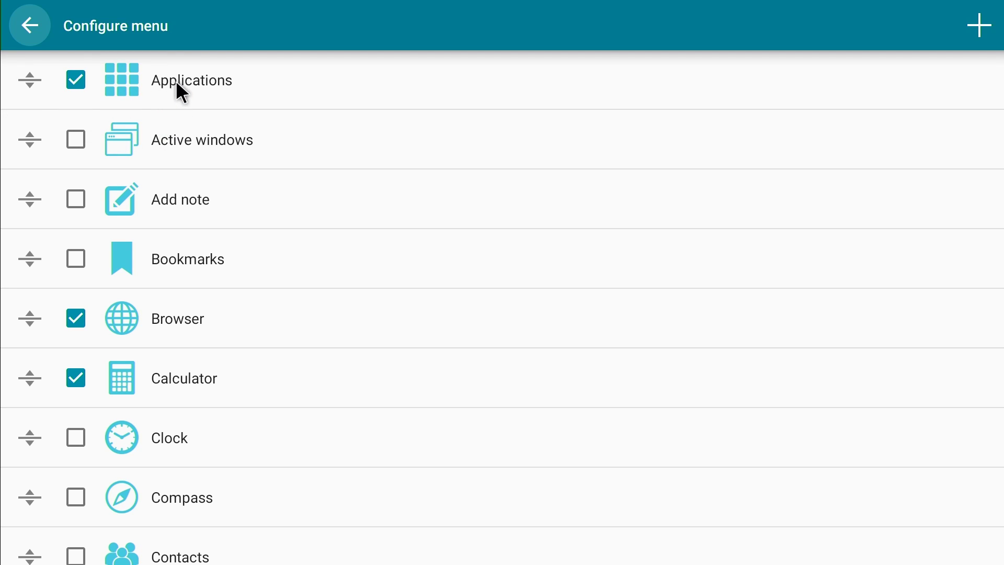
- Tick Active windows and untick Calculator in the floating menu list
left_click(77, 143)
scroll(199, 200, "down", 1)
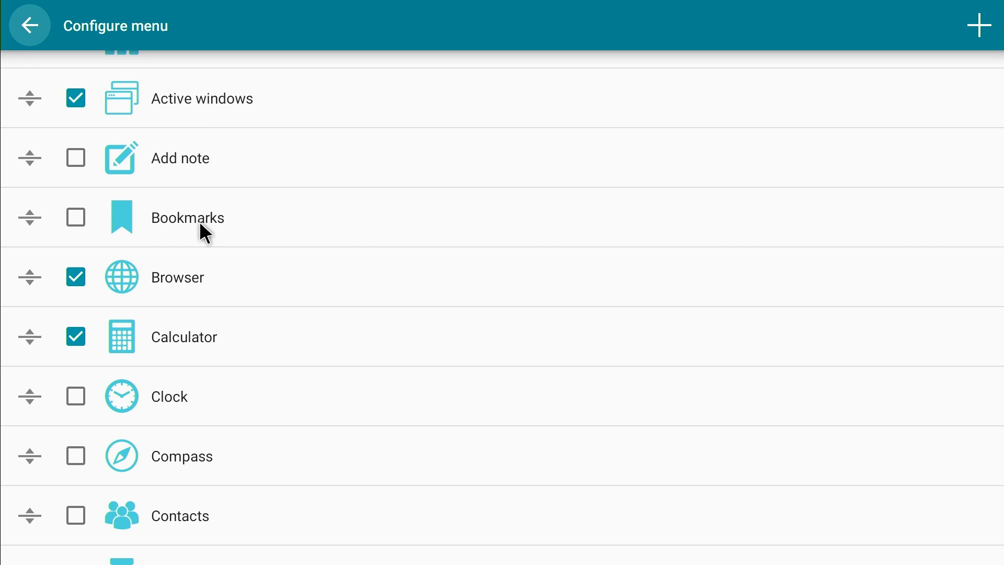
left_click_drag(199, 223, 202, 180)
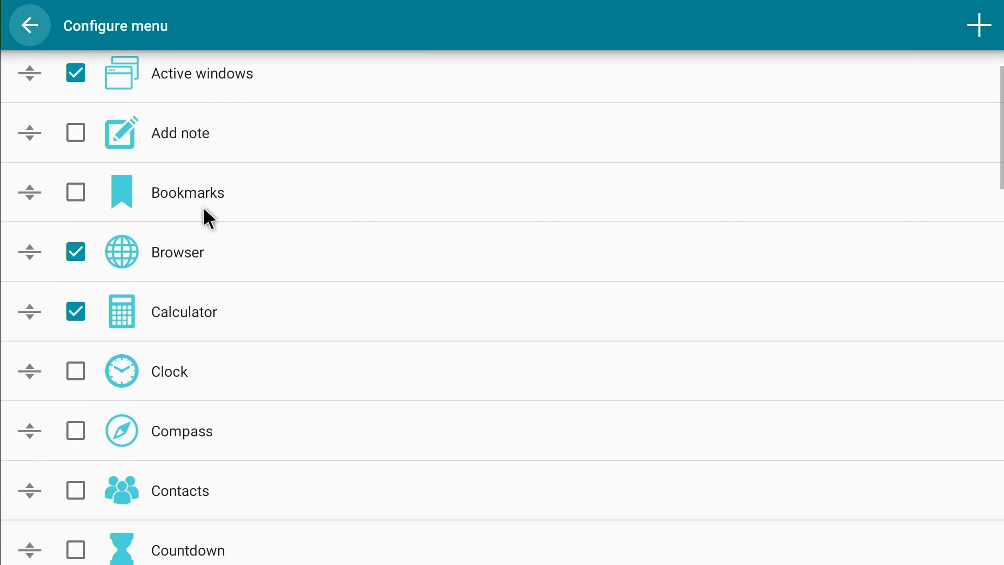
scroll(203, 206, "down", 1)
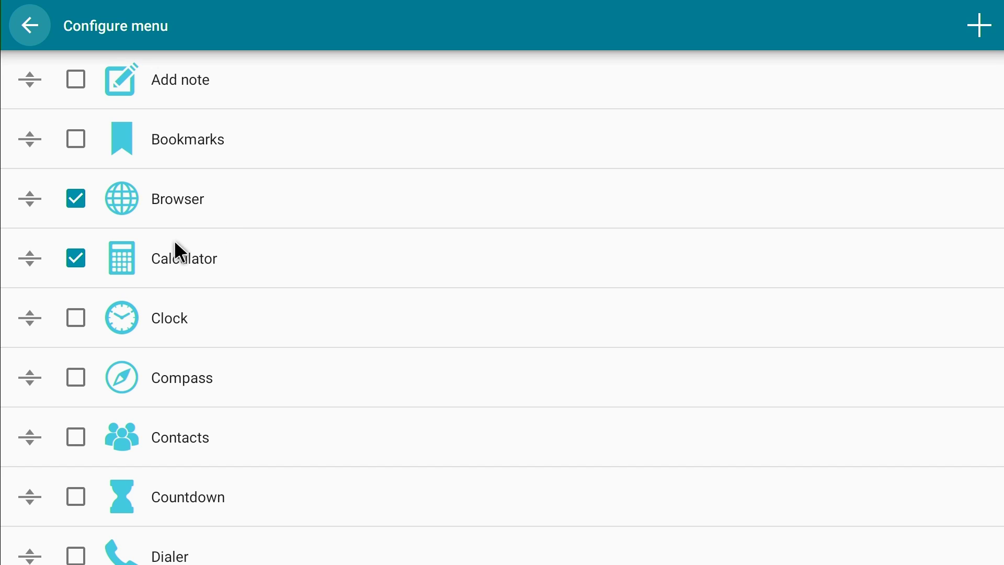
left_click(81, 264)
- Scroll down and tick Facebook, leaving Google+, Launcher, Notes, Paint unticked
left_click_drag(269, 323, 274, 253)
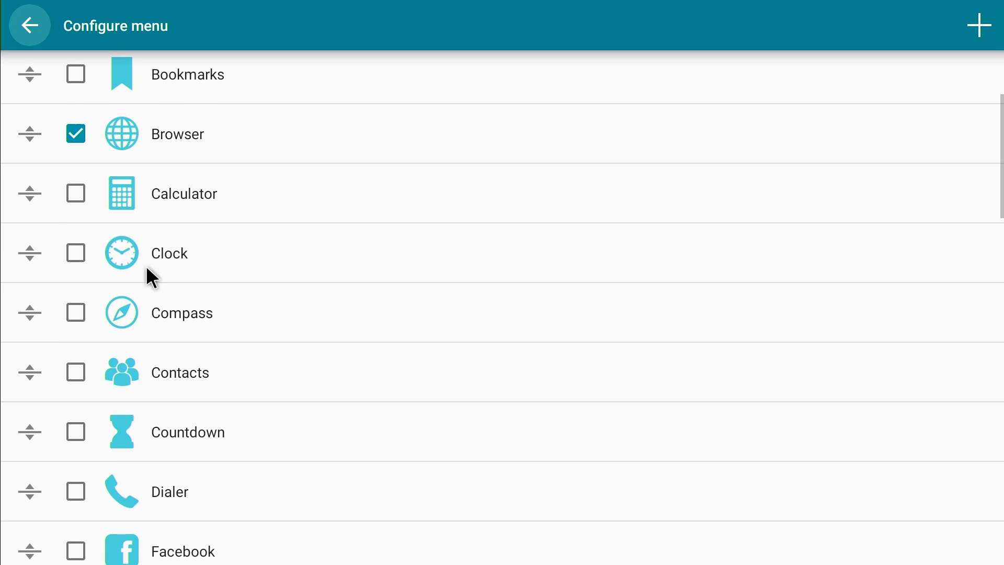
left_click_drag(258, 343, 274, 265)
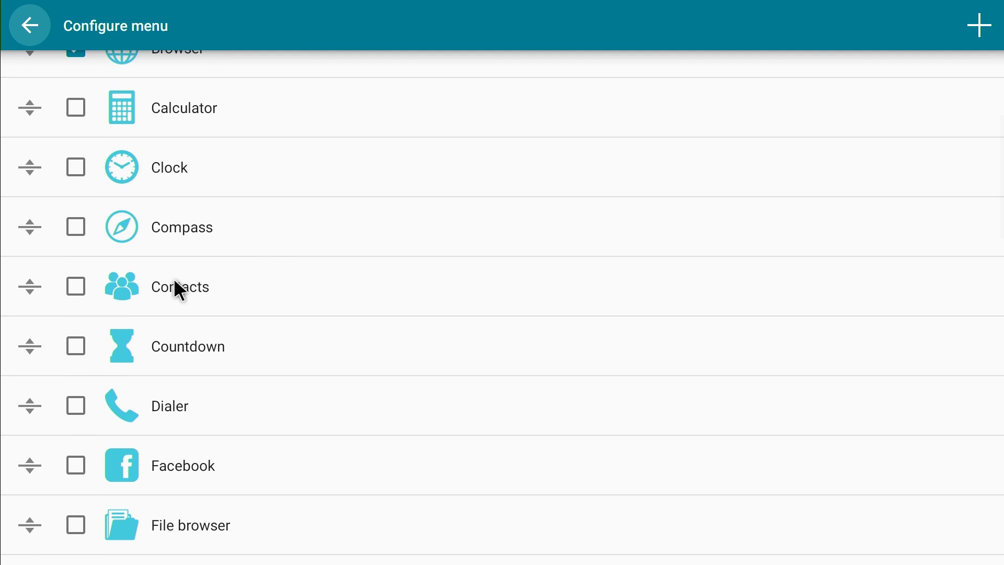
left_click_drag(293, 343, 322, 180)
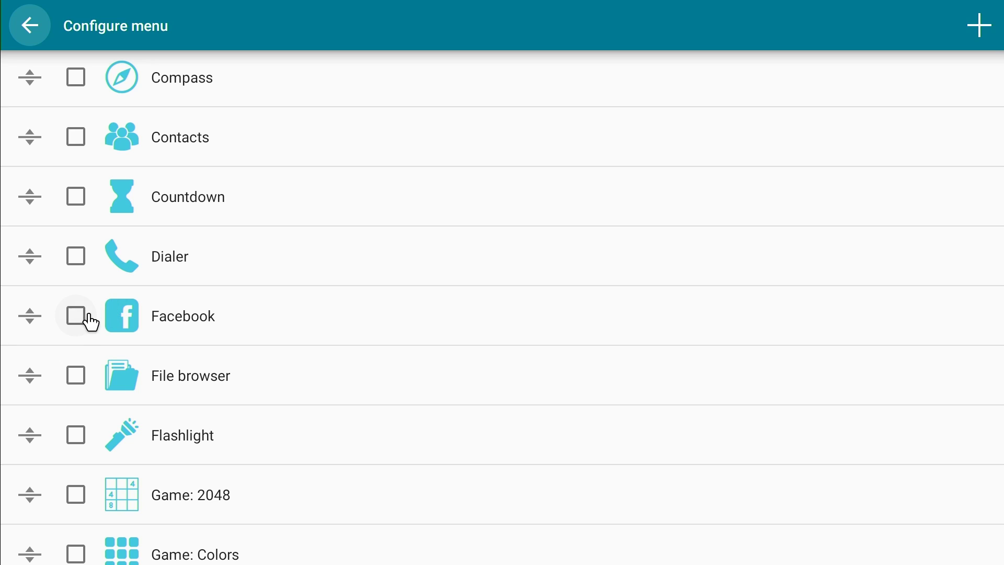
left_click(82, 320)
left_click_drag(309, 361, 314, 269)
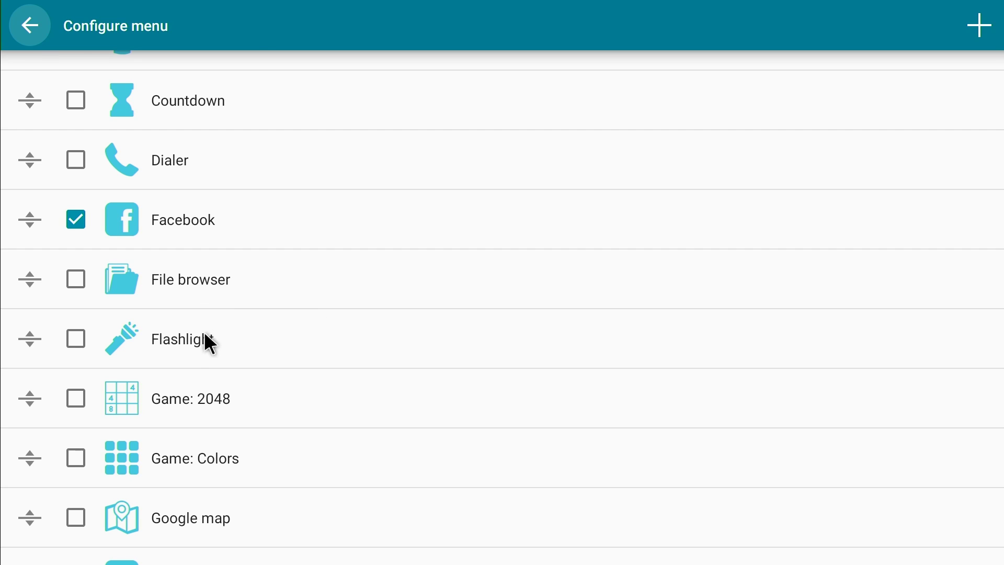
left_click_drag(205, 335, 273, 150)
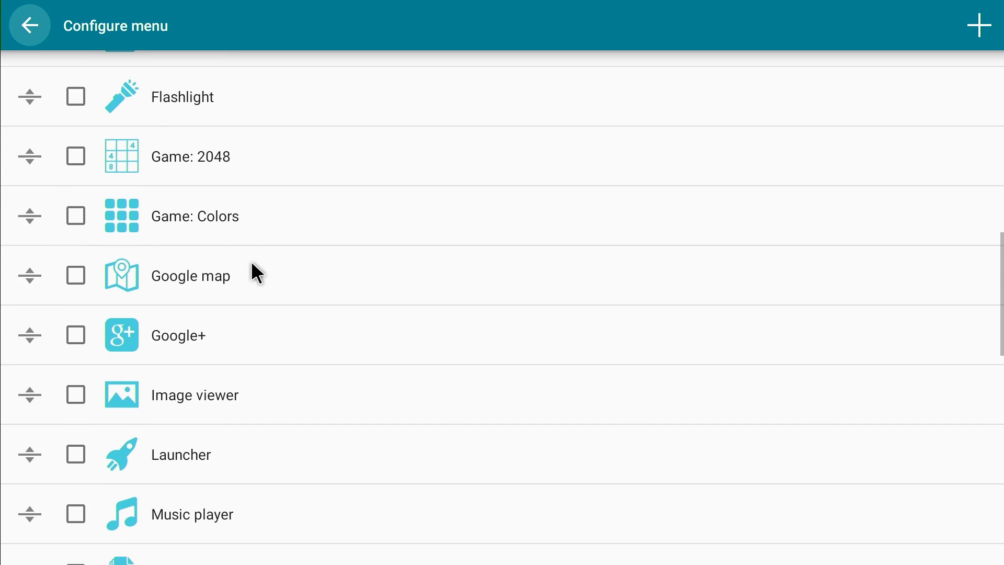
left_click_drag(252, 263, 278, 178)
mouse_move(298, 234)
left_mouse_down()
mouse_move(241, 217)
mouse_move(242, 231)
mouse_move(273, 181)
left_mouse_up()
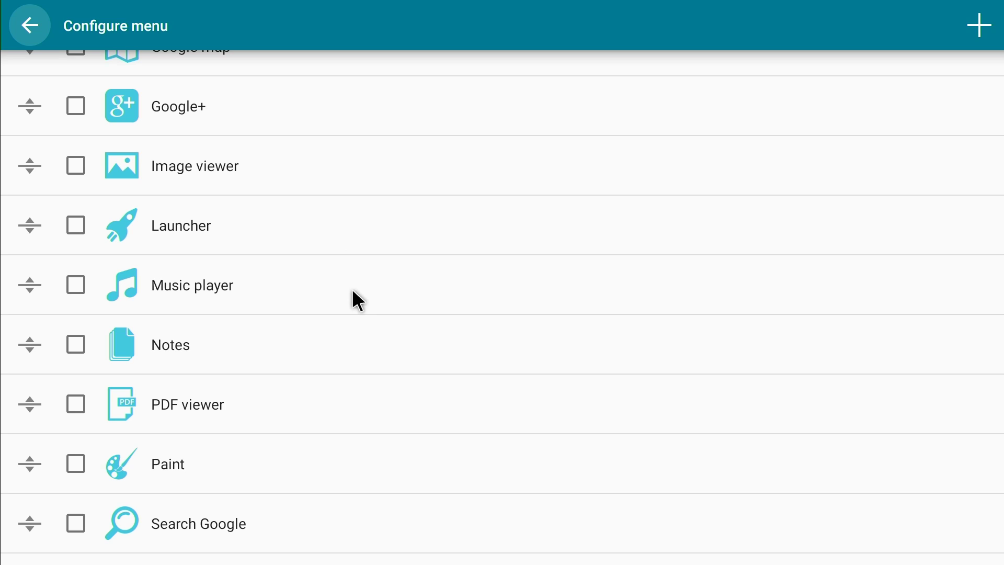
- Tick Twitter, Youtube and Show active windows in the Configure menu list, then return to the top
left_click_drag(352, 296, 344, 235)
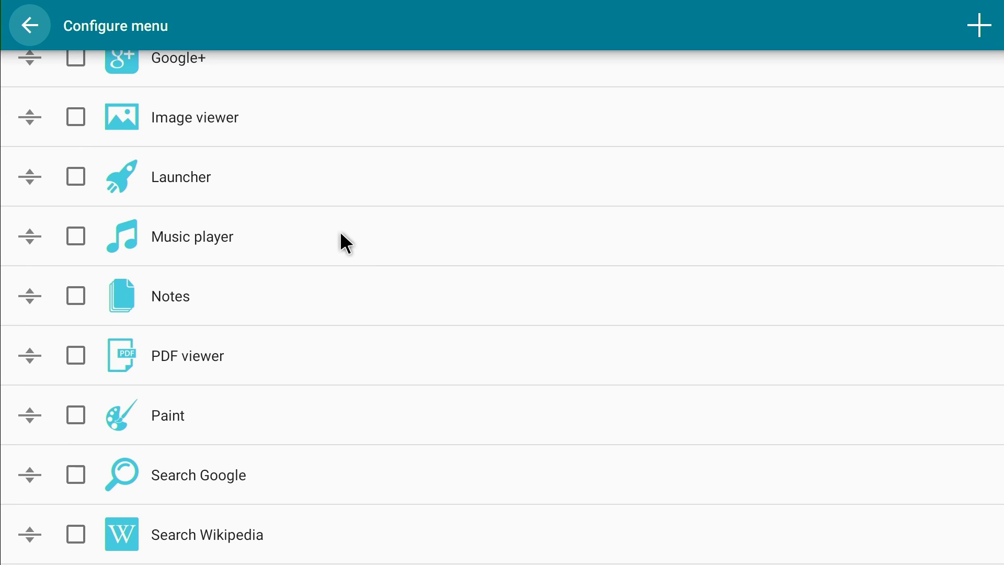
left_click_drag(327, 287, 318, 196)
left_click_drag(305, 256, 325, 162)
left_click_drag(201, 243, 309, 153)
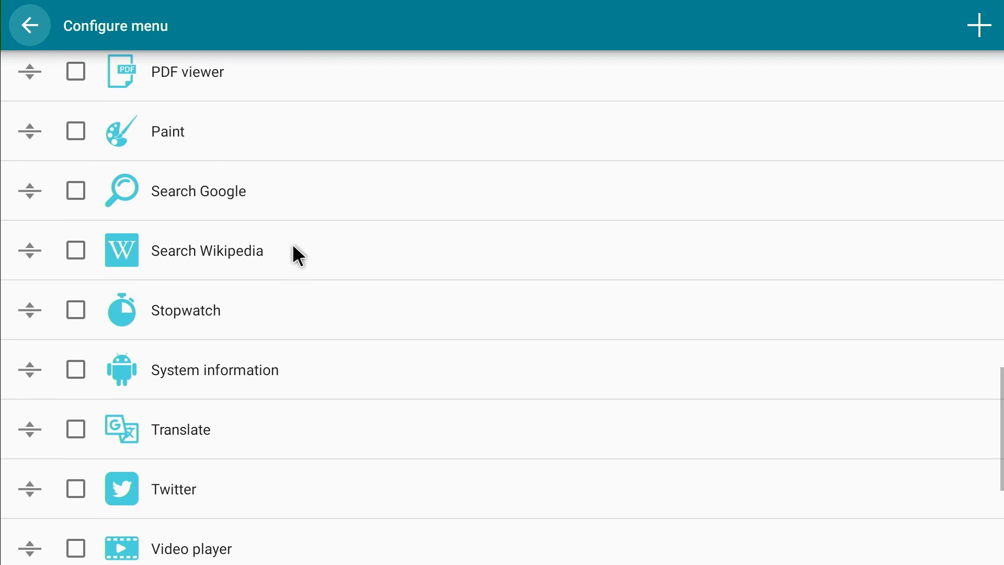
left_click_drag(296, 253, 307, 150)
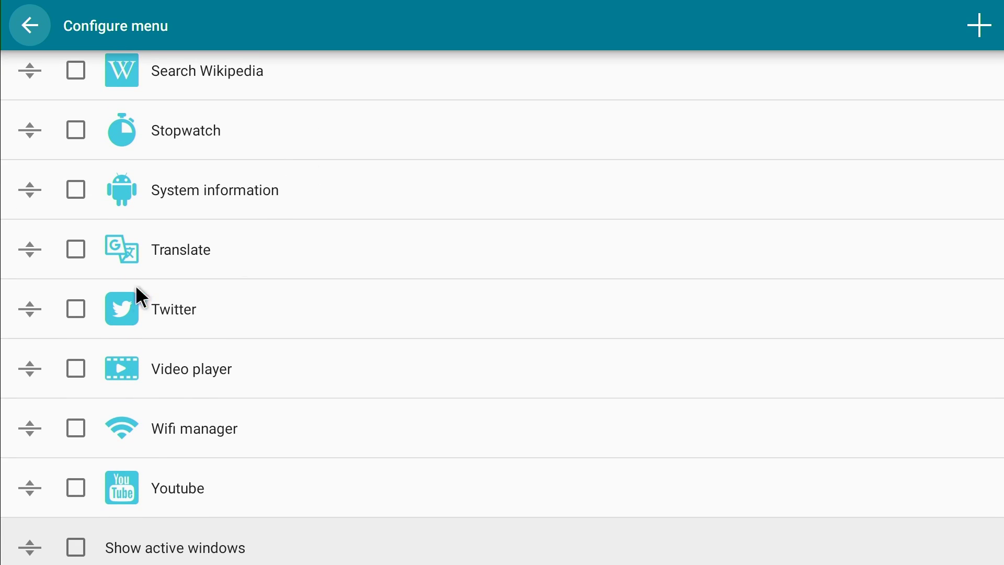
left_click(82, 314)
left_click_drag(293, 291, 324, 177)
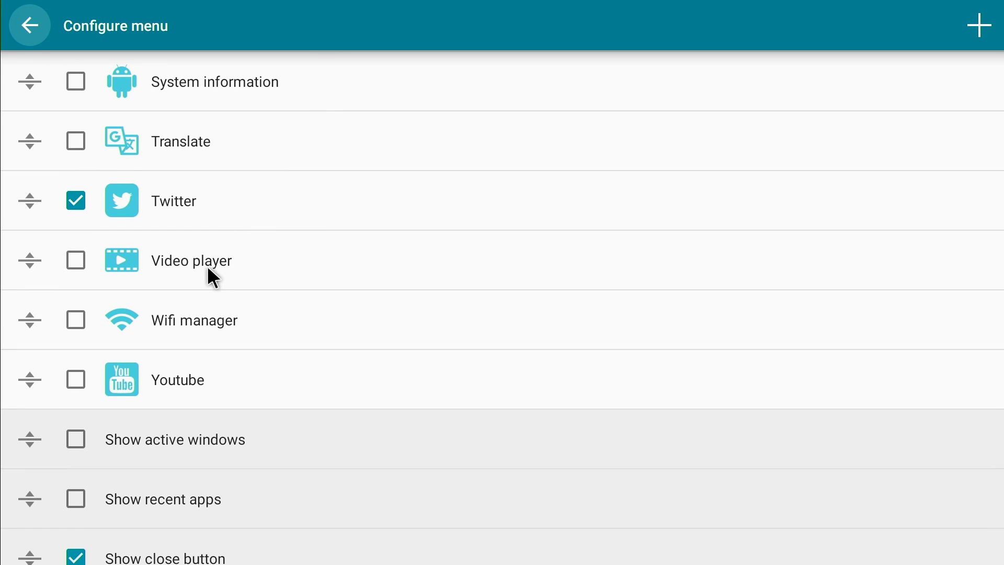
left_click(76, 379)
left_click_drag(318, 260, 331, 176)
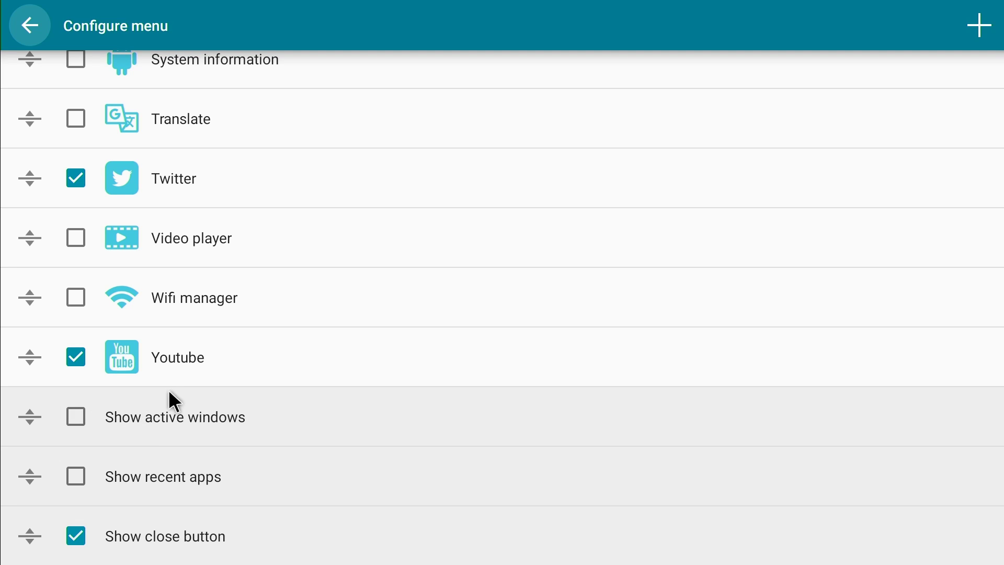
left_click(68, 416)
left_click_drag(322, 201, 321, 549)
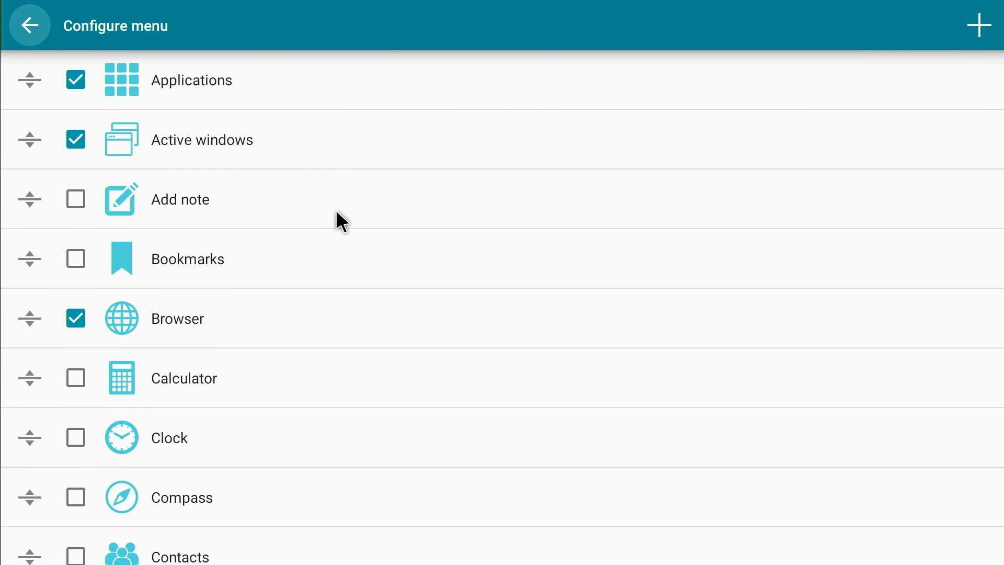
- View the Applications configuration page, then go back and open Floating Apps settings from the drawer
key("Return")
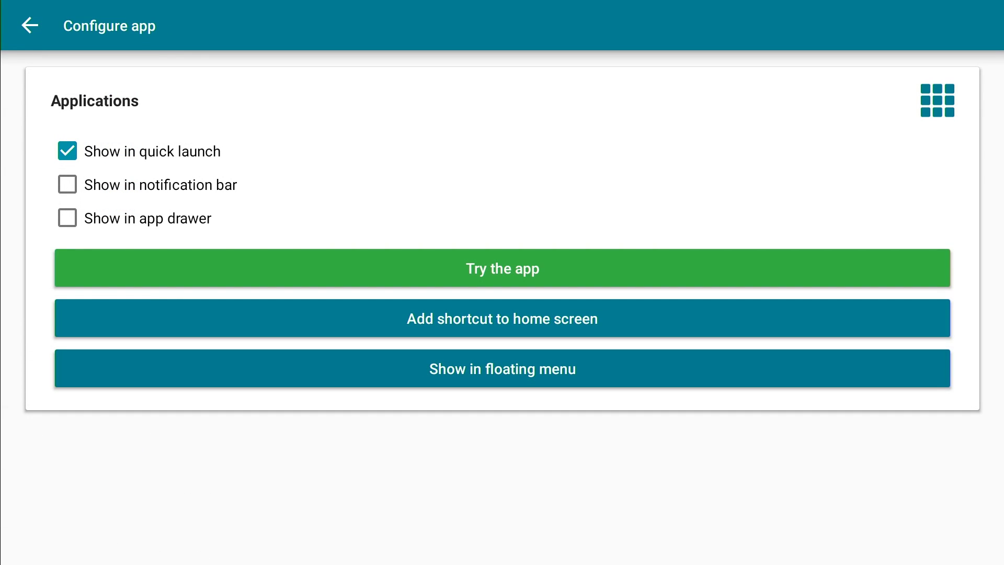
key("Escape")
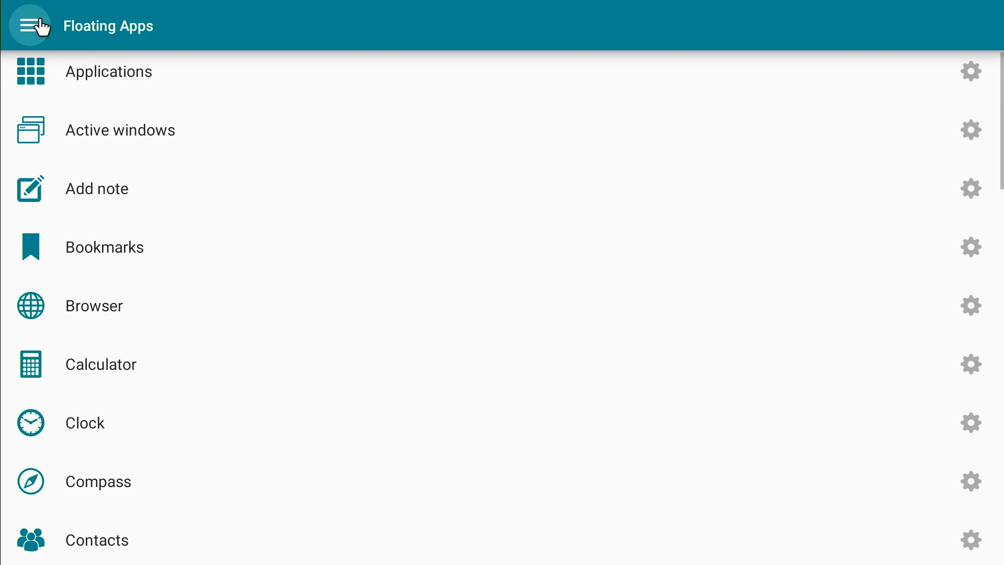
left_click(39, 24)
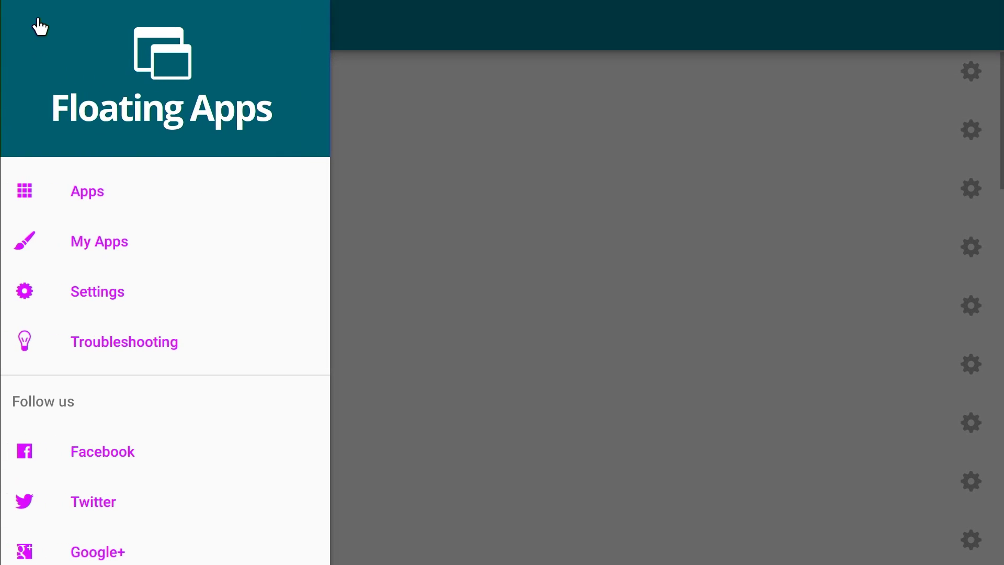
left_click(102, 291)
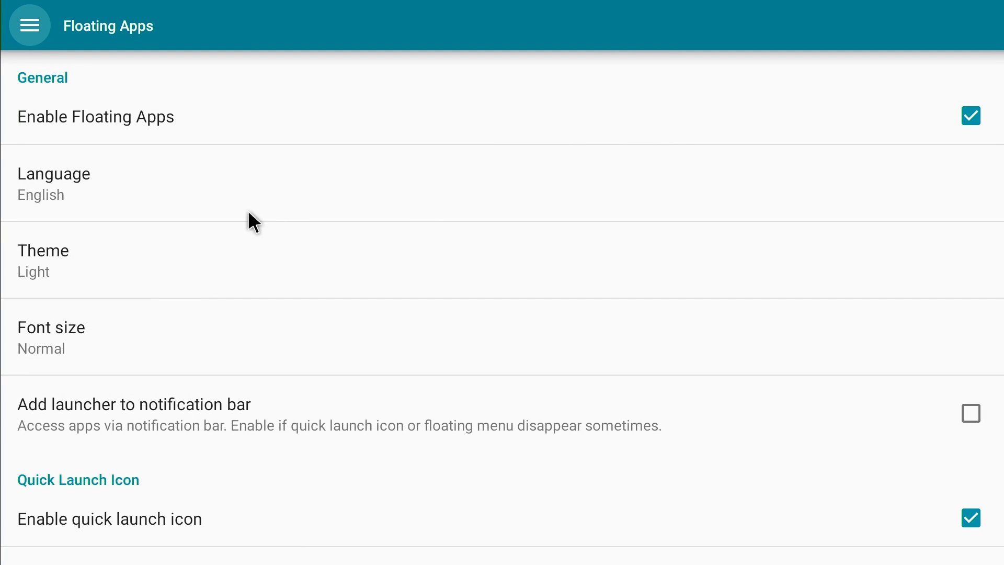
- Set the app theme to Blue, keeping the font size at Normal
left_click(99, 249)
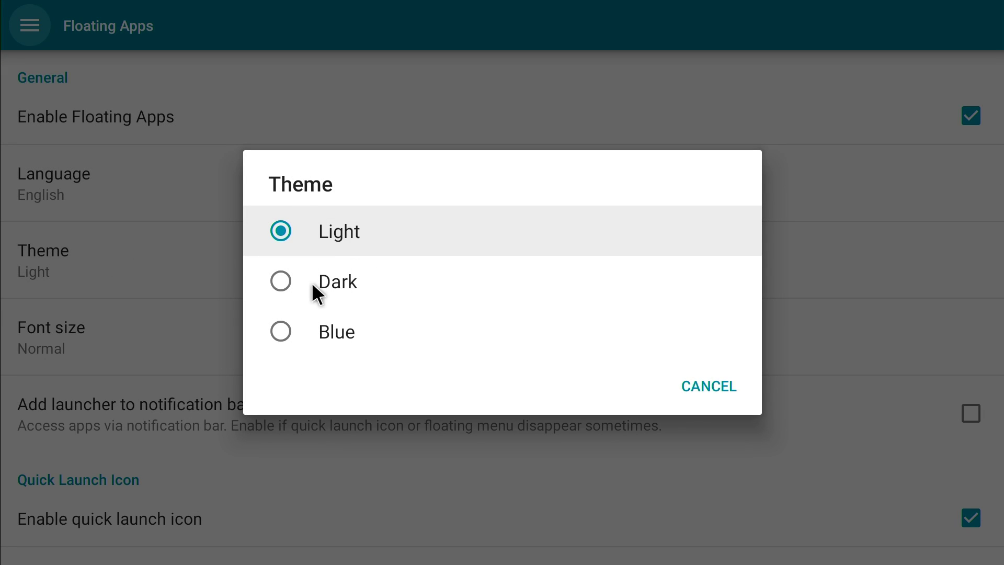
left_click(275, 332)
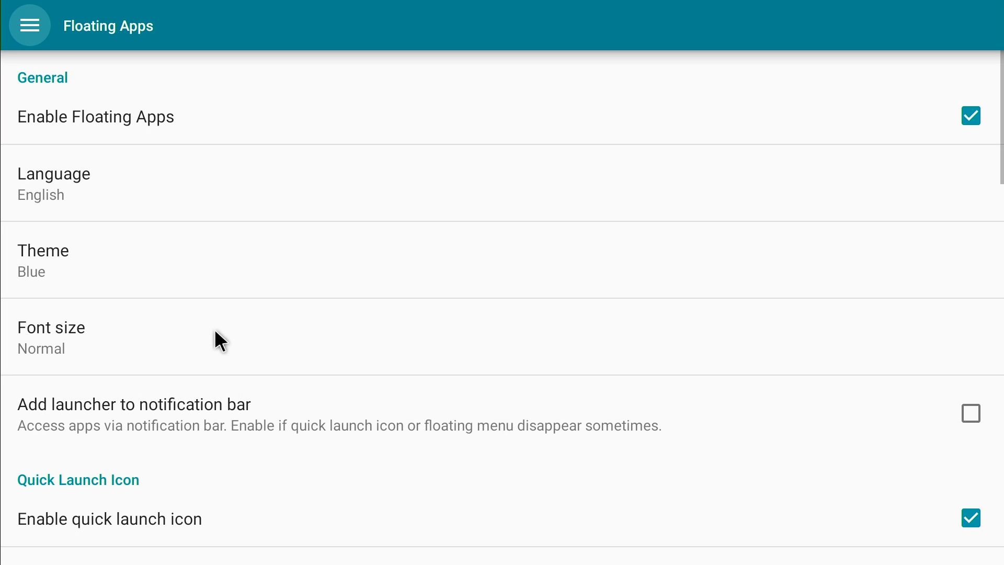
scroll(220, 265, "down", 1)
left_click(113, 276)
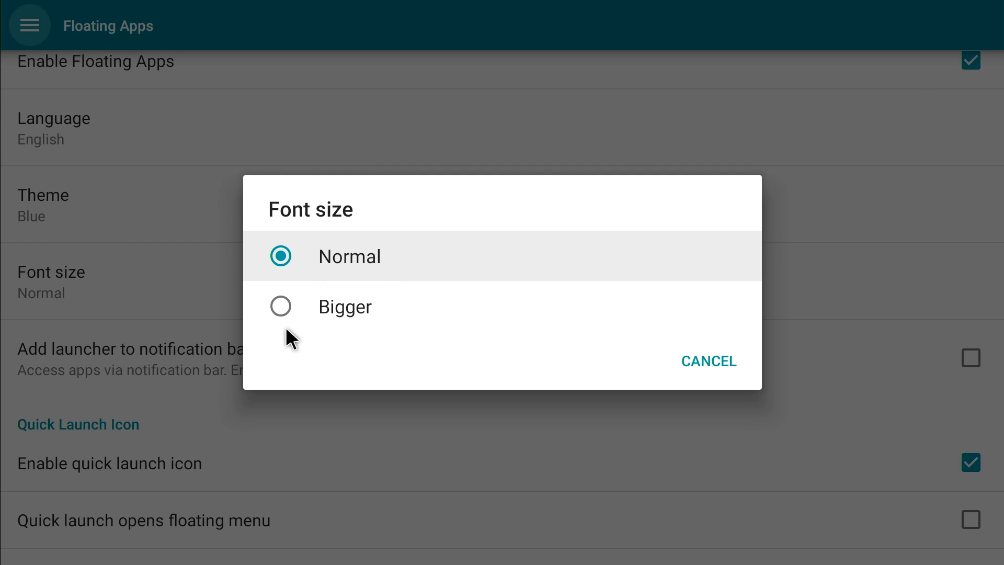
left_click(191, 261)
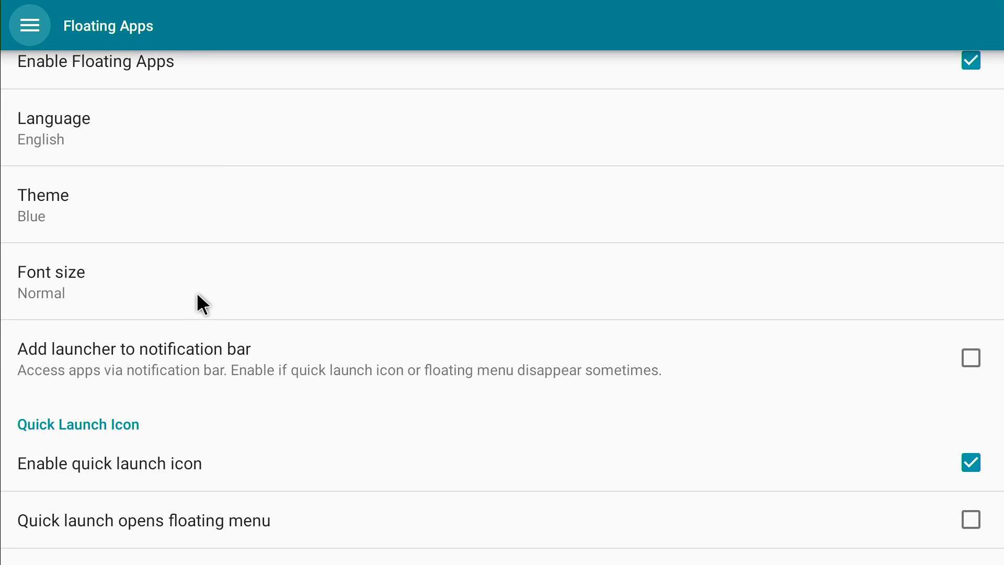
scroll(200, 303, "down", 3)
scroll(257, 151, "down", 2)
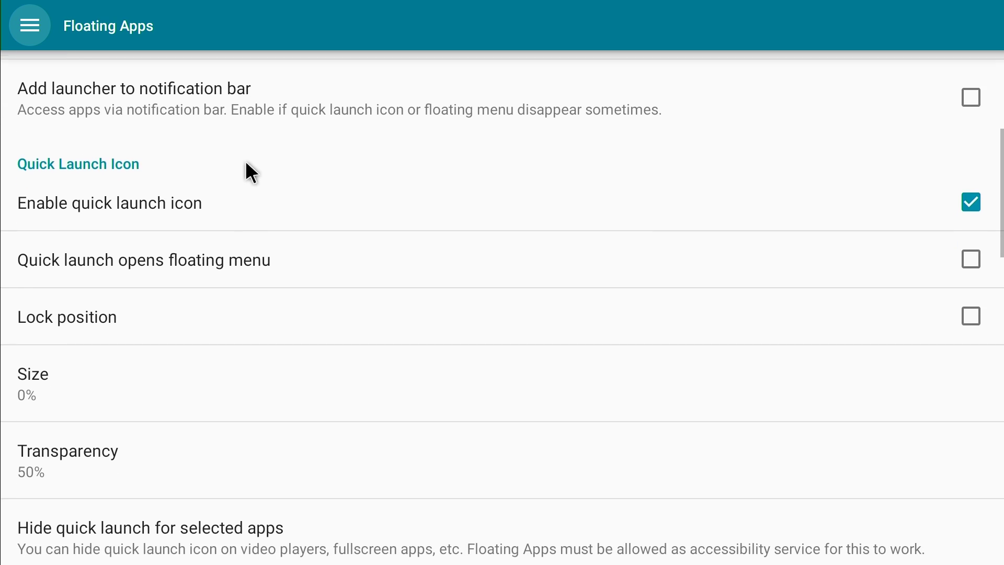
scroll(251, 157, "down", 1)
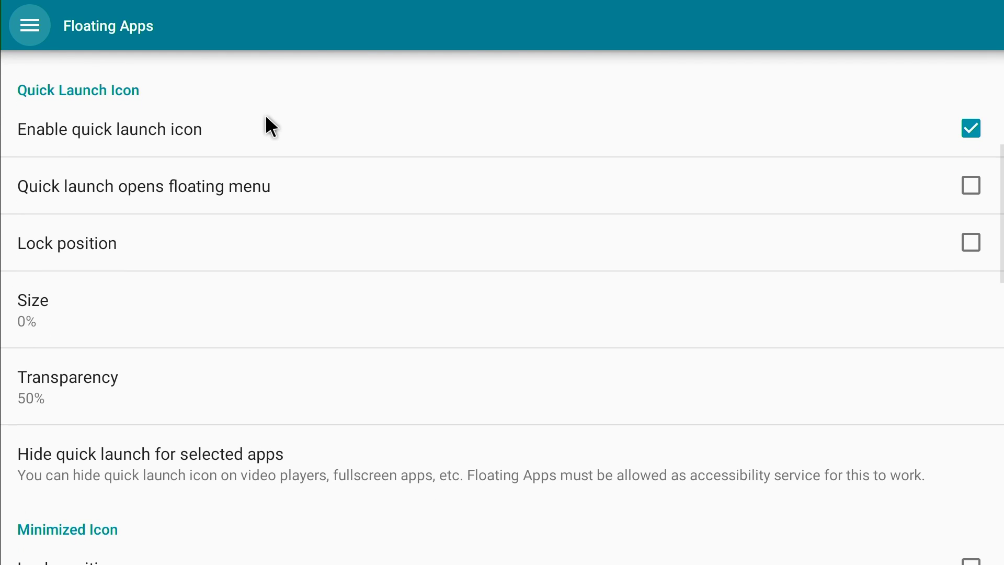
scroll(251, 157, "down", 3)
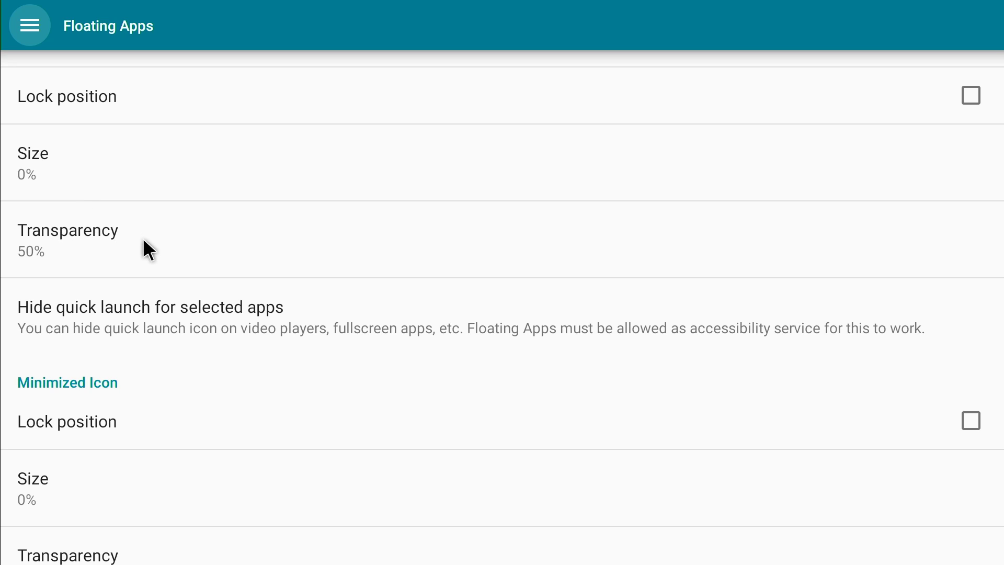
- Raise the quick launch icon transparency to about 72%
left_click(2, 146)
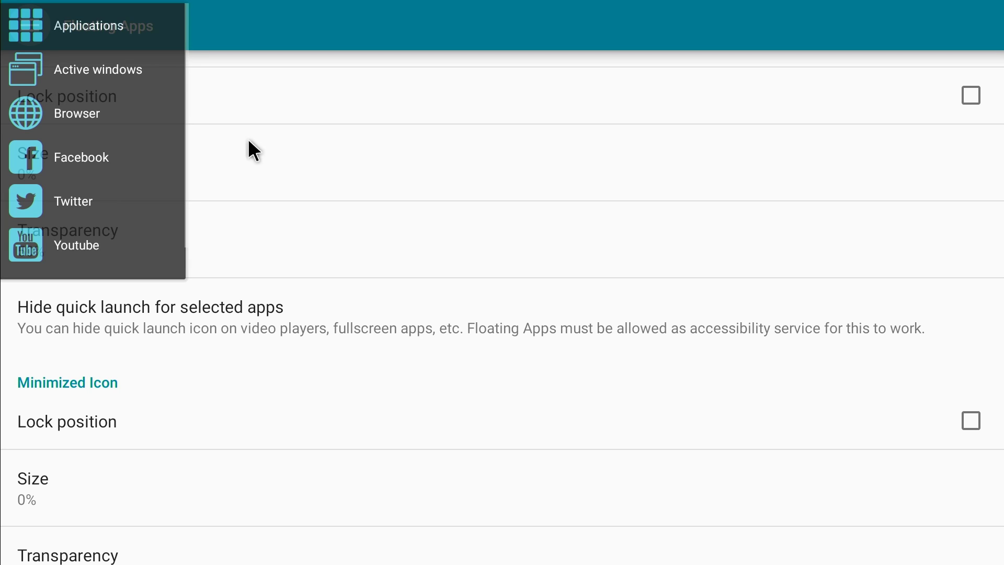
left_click(242, 268)
left_click(242, 268)
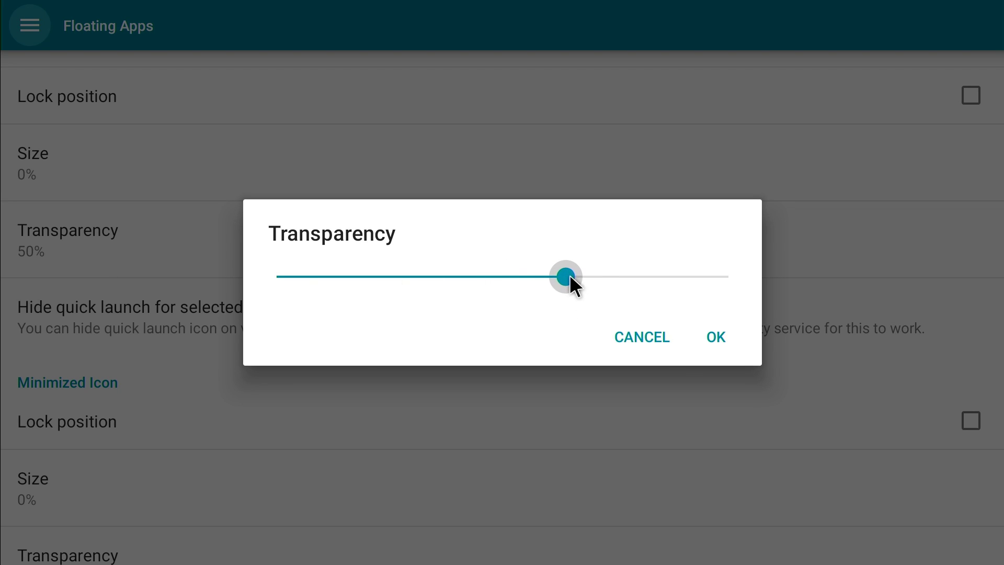
left_click_drag(570, 278, 601, 280)
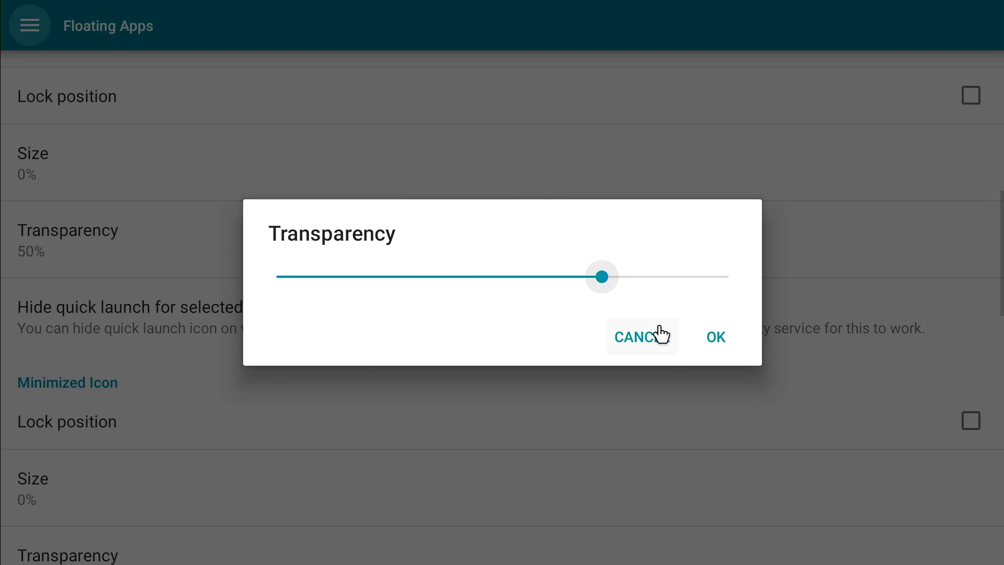
left_click(712, 340)
- Lower the quick launch icon transparency to 45% and enable hiding quick launch for selected apps
left_click_drag(5, 157, 112, 157)
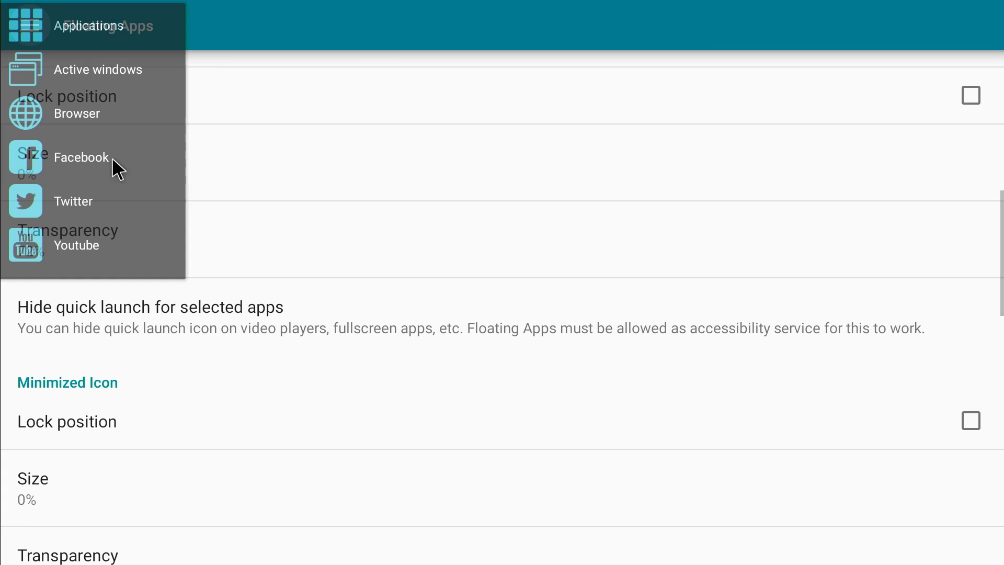
left_click(259, 191)
left_click(149, 229)
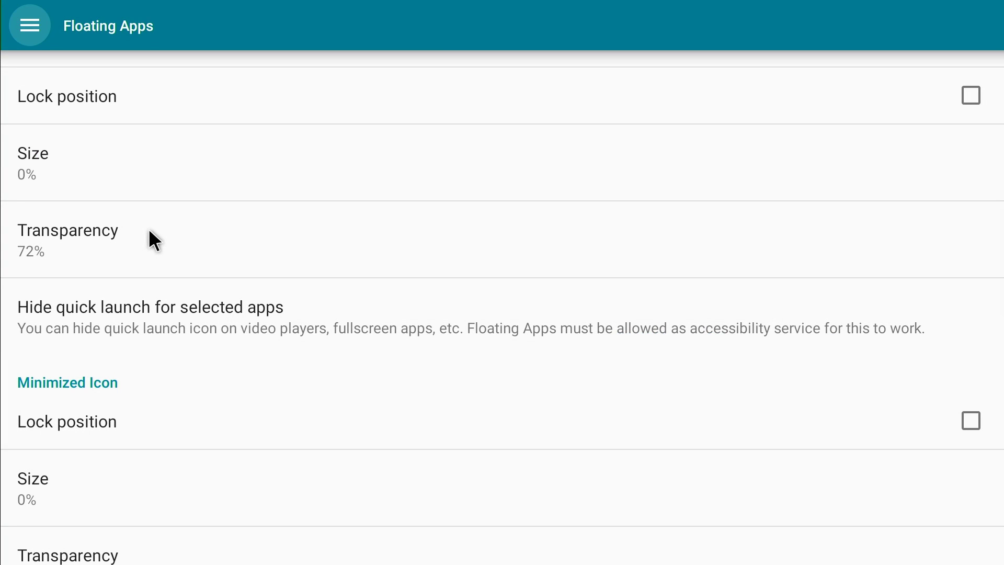
left_click(149, 230)
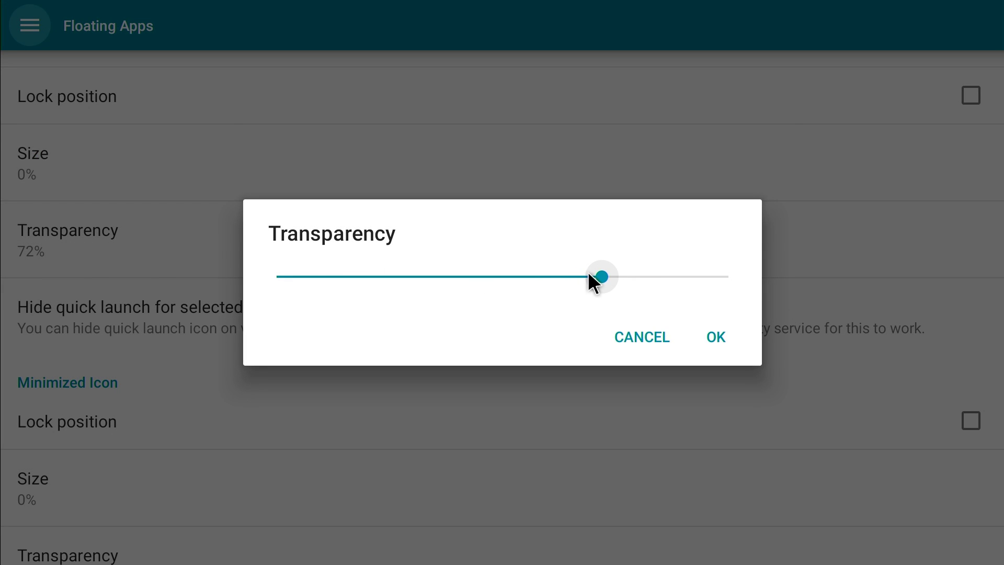
left_click_drag(595, 272, 498, 278)
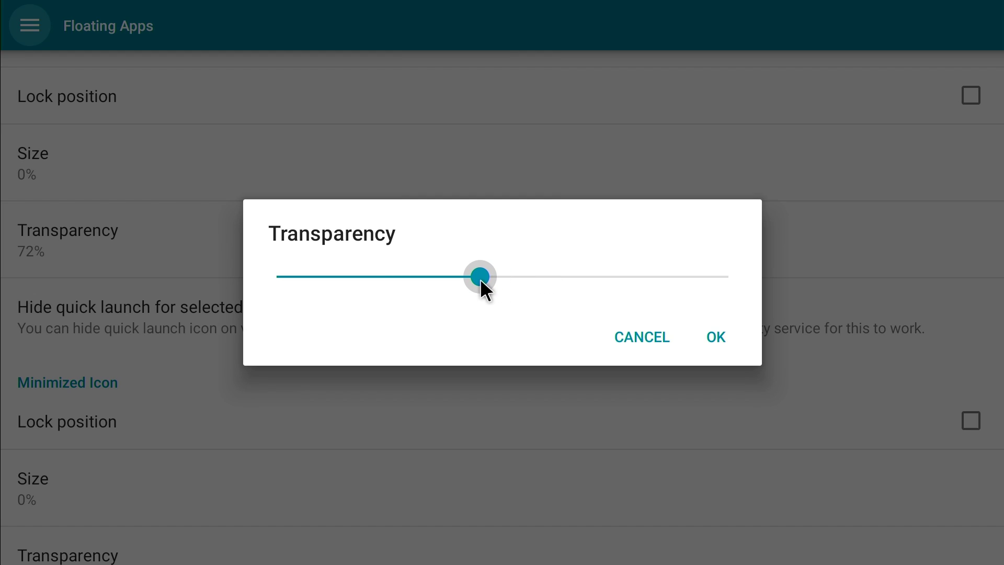
left_click(698, 341)
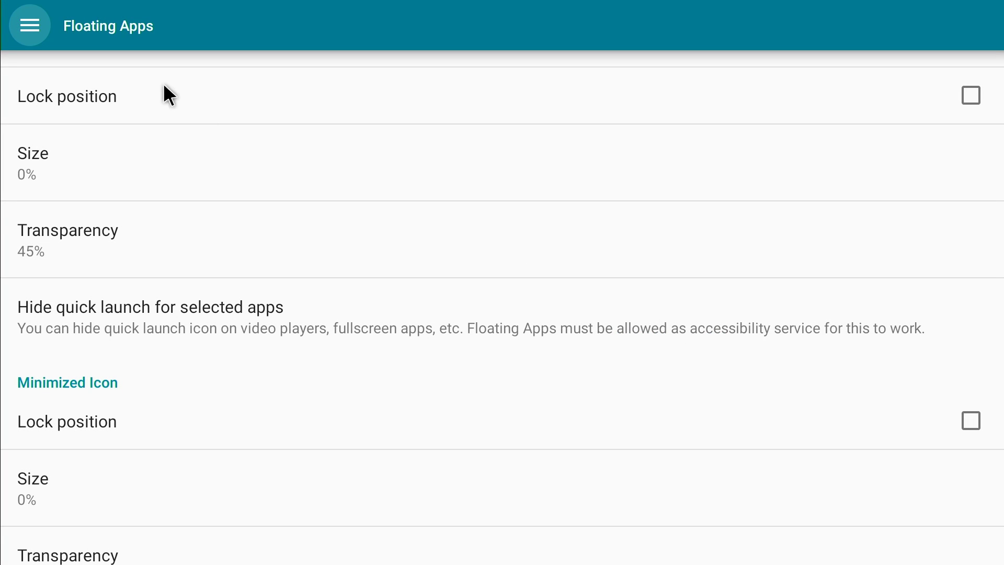
left_click(2, 164)
- Dismiss the accessibility warning with Not Now, scroll through the settings, and return to the app list
left_click(488, 311)
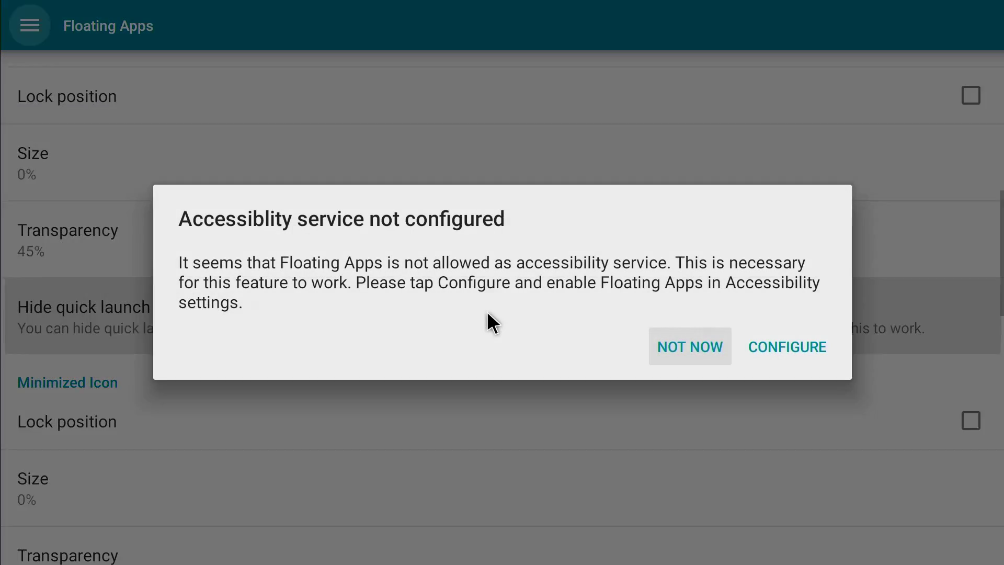
key("Escape")
left_click_drag(462, 331, 435, 175)
left_click_drag(426, 264, 433, 165)
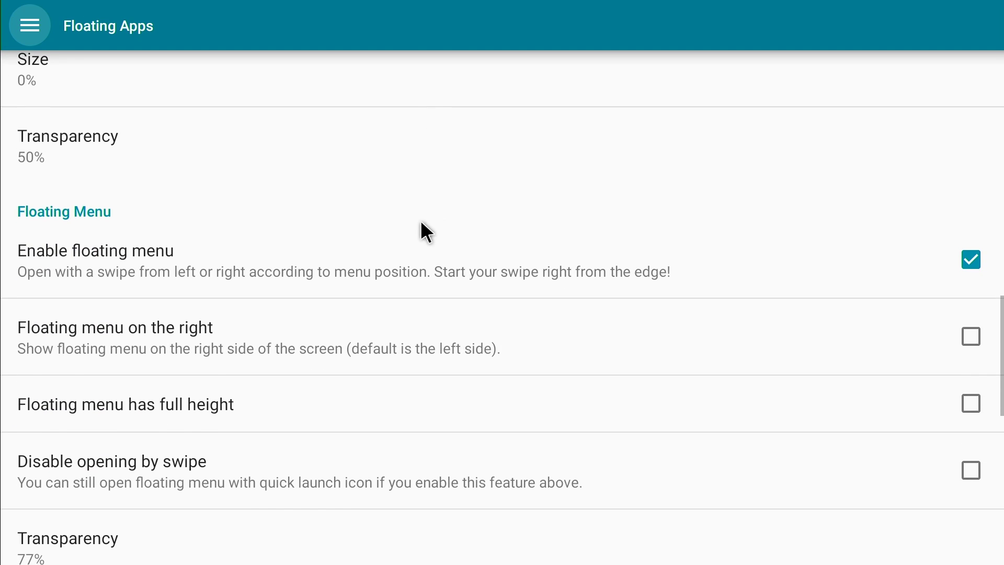
left_click_drag(421, 231, 435, 139)
left_click_drag(410, 224, 413, 152)
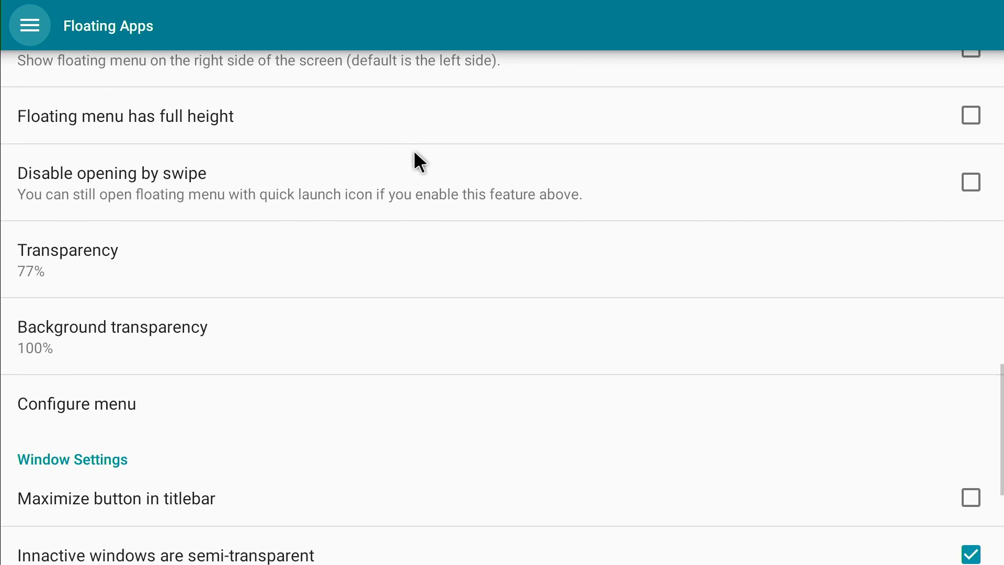
left_click_drag(418, 241, 432, 157)
left_click_drag(392, 236, 410, 151)
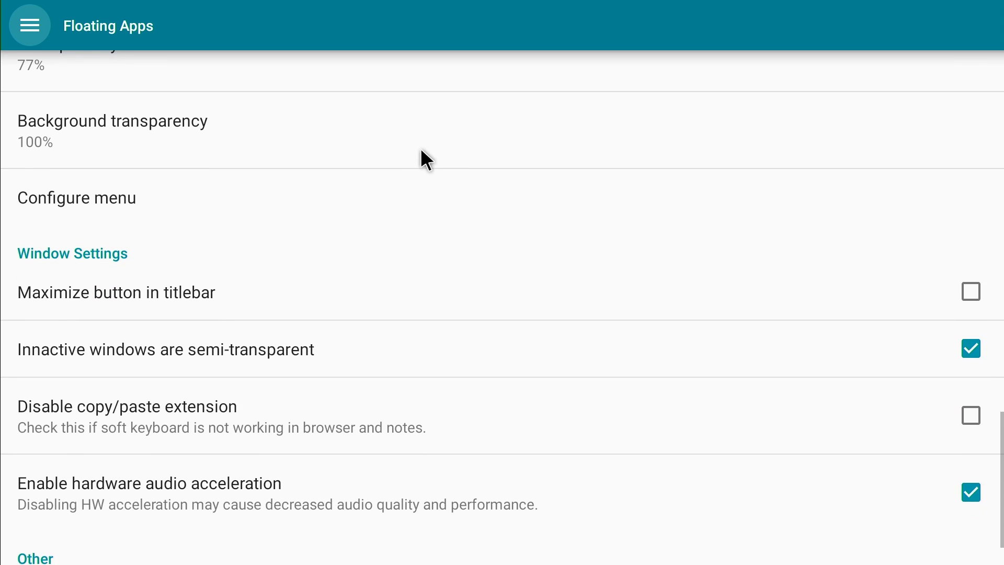
left_click_drag(429, 206, 444, 125)
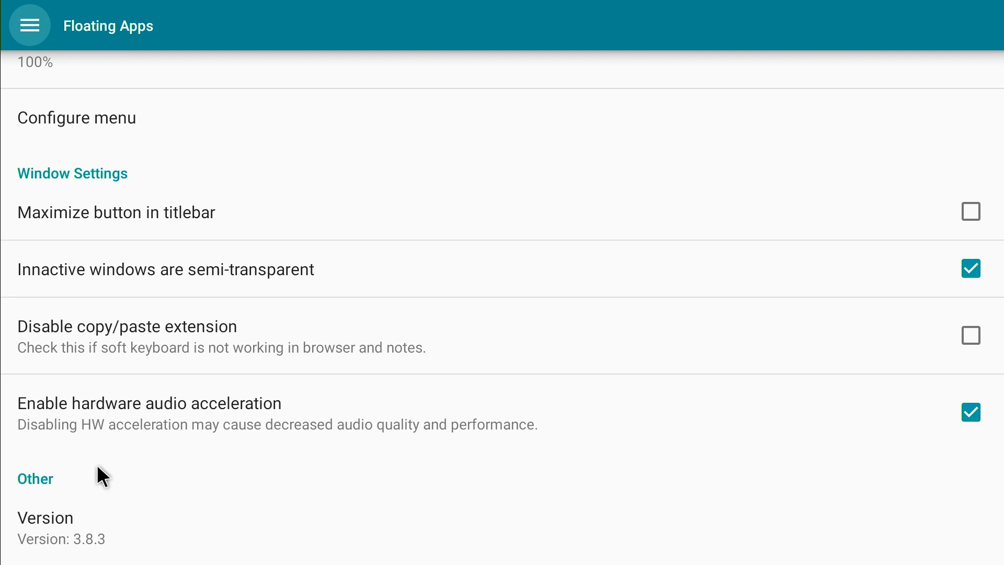
left_click_drag(233, 352, 228, 562)
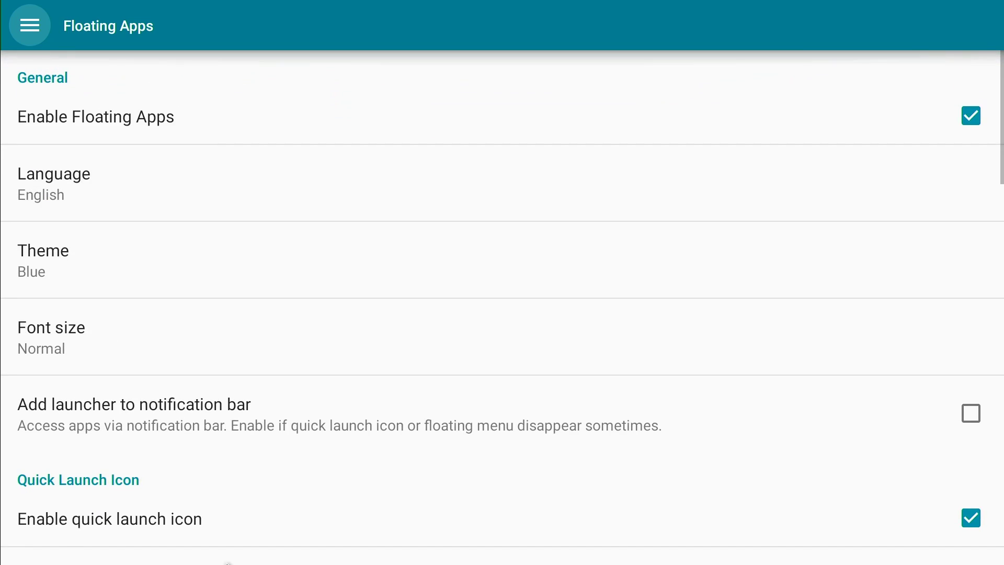
key("Escape")
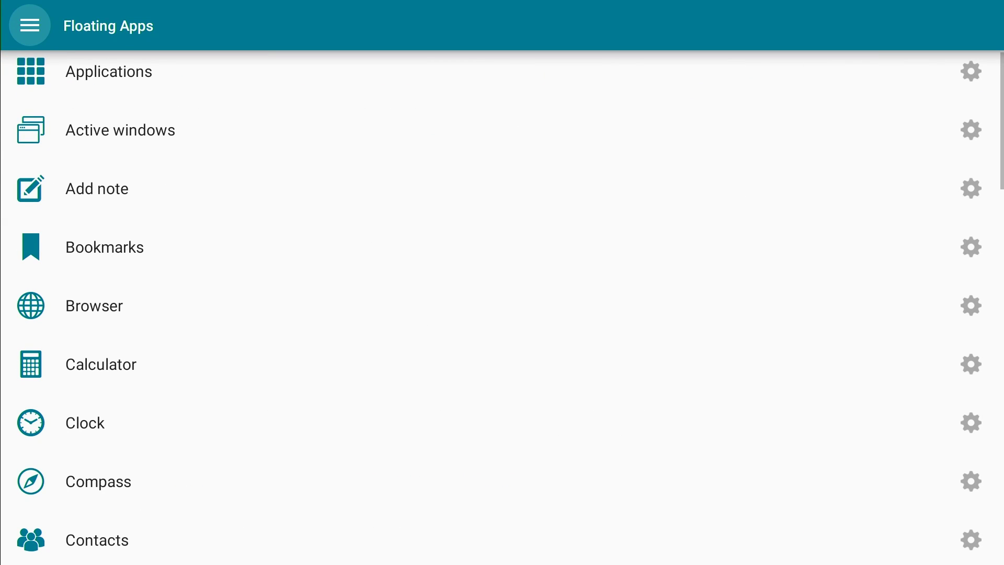
- Go to the home screen, preview the Floating Apps side menu and full app grid, then close the grid
key("Escape")
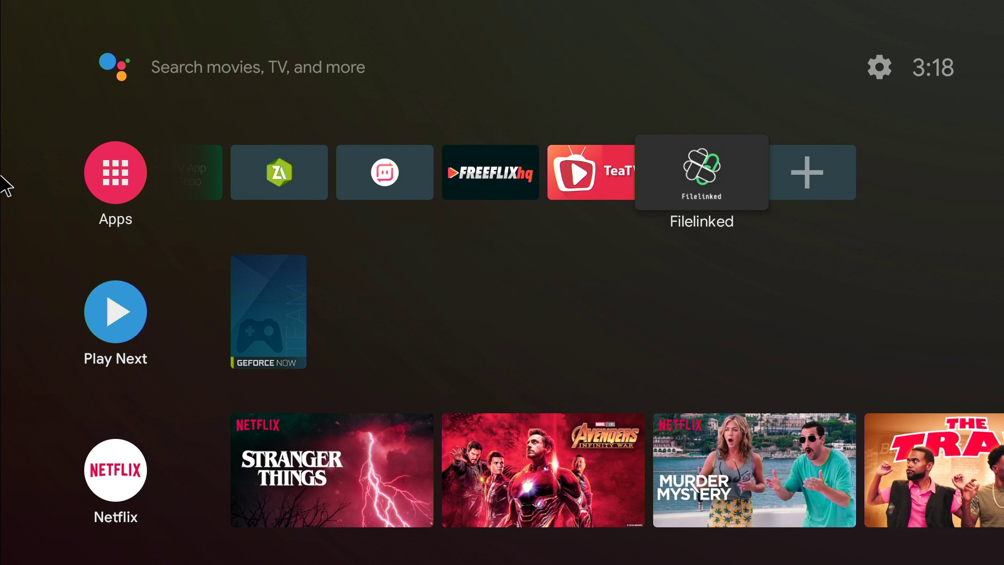
left_click_drag(1, 177, 390, 188)
scroll(67, 127, "down", 1)
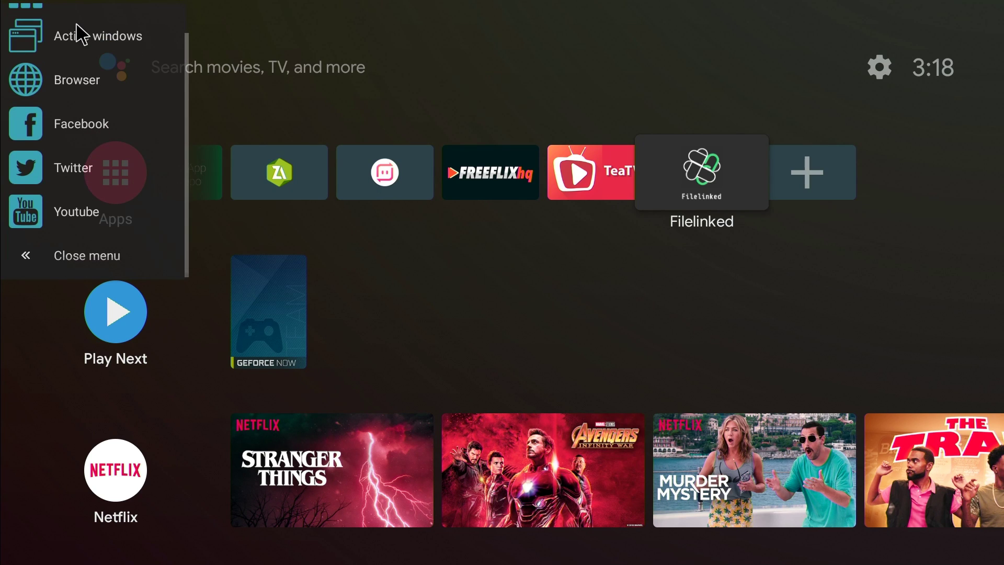
scroll(81, 36, "up", 1)
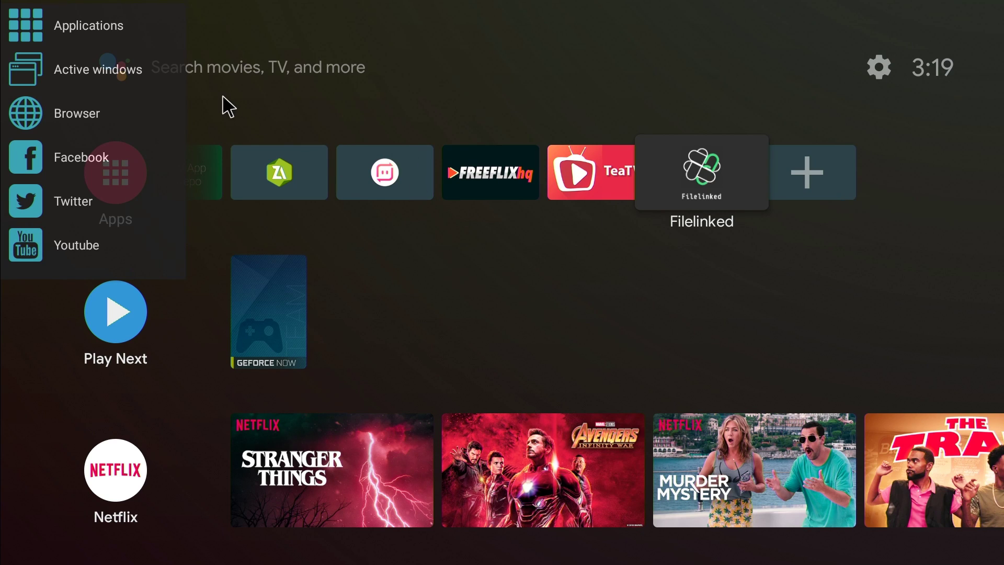
scroll(109, 164, "down", 1)
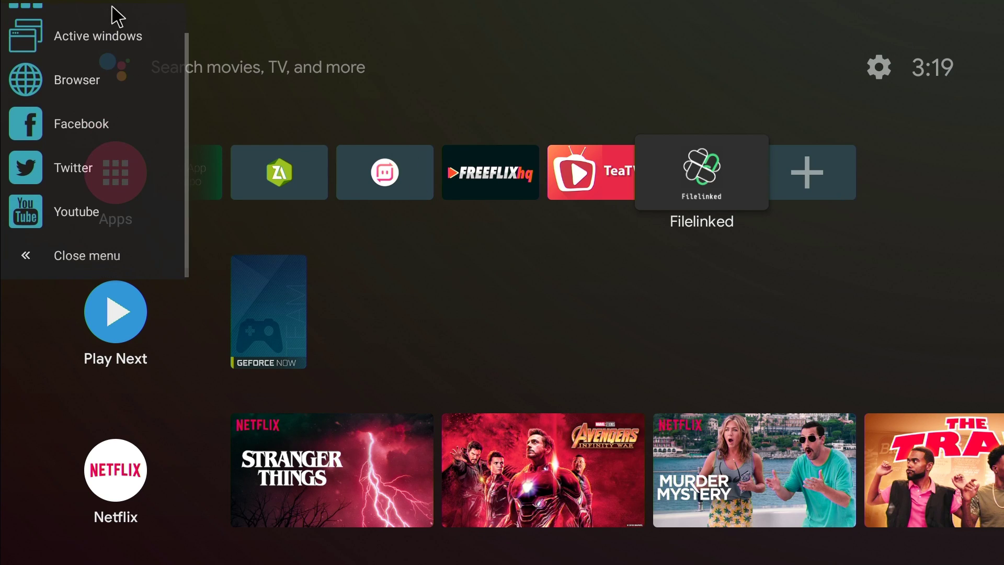
scroll(128, 118, "up", 1)
scroll(138, 166, "down", 1)
scroll(139, 117, "up", 1)
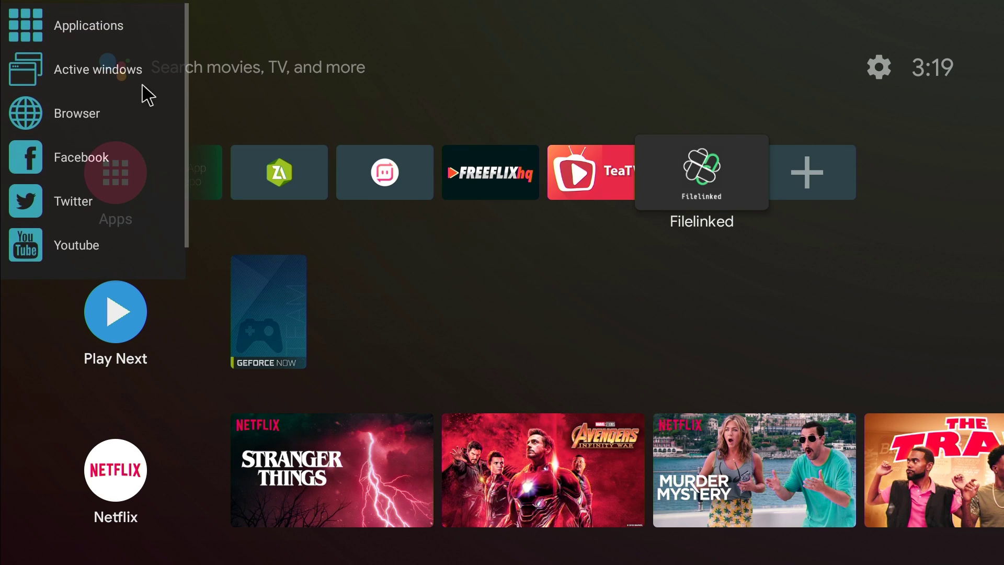
left_click(105, 27)
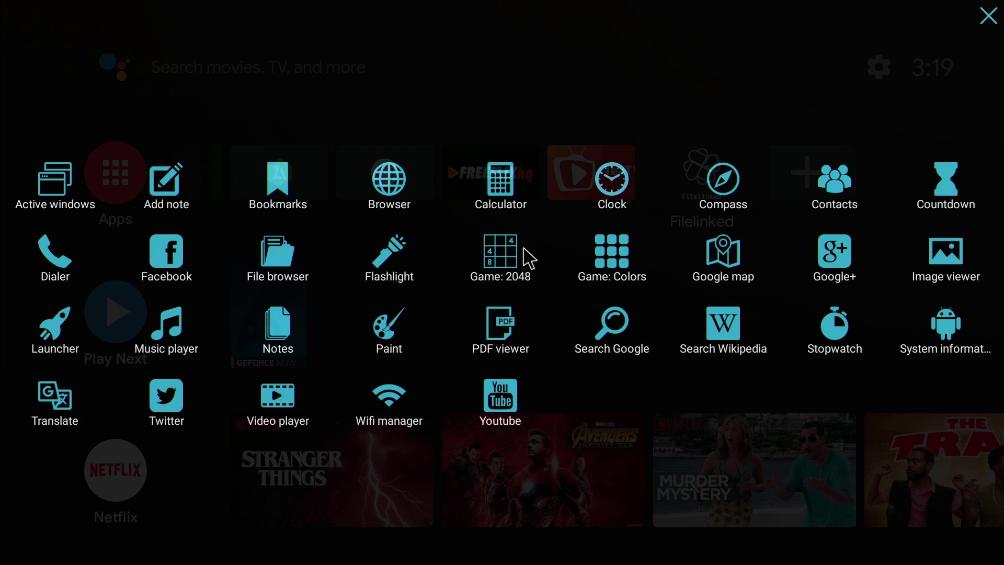
key("Escape")
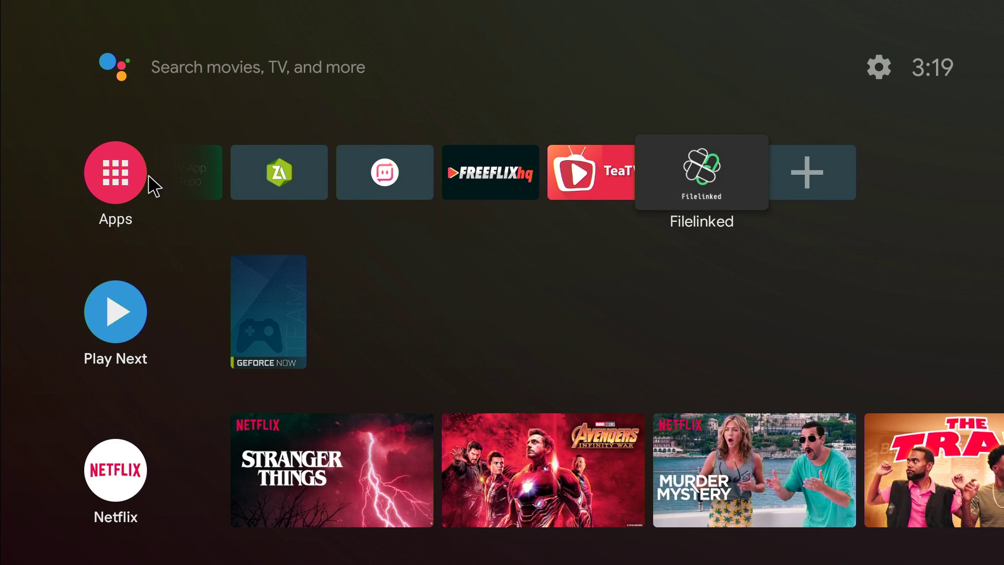
- Reopen Floating Apps from Recents and scroll down to the Launcher entry
key("alt+Tab")
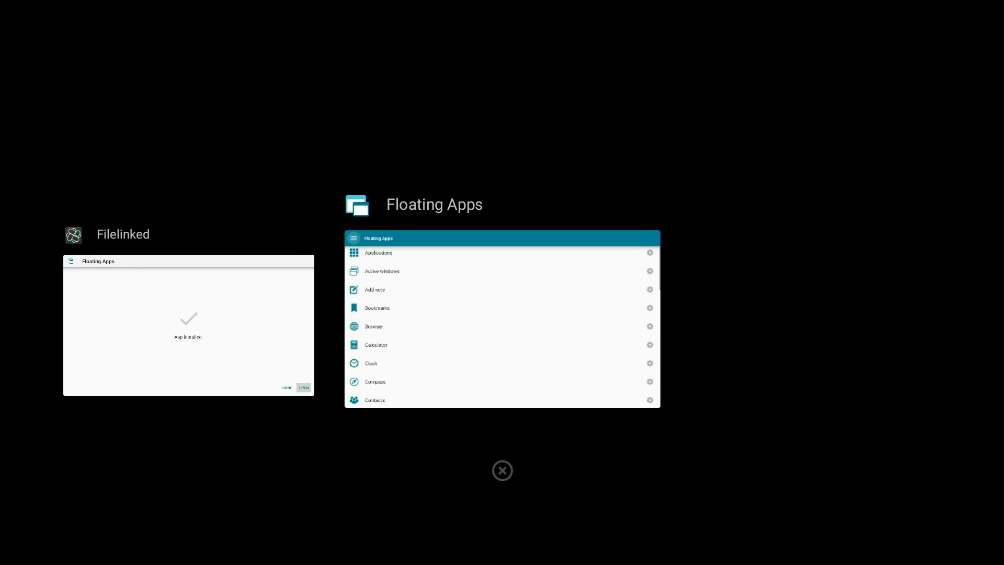
key("Return")
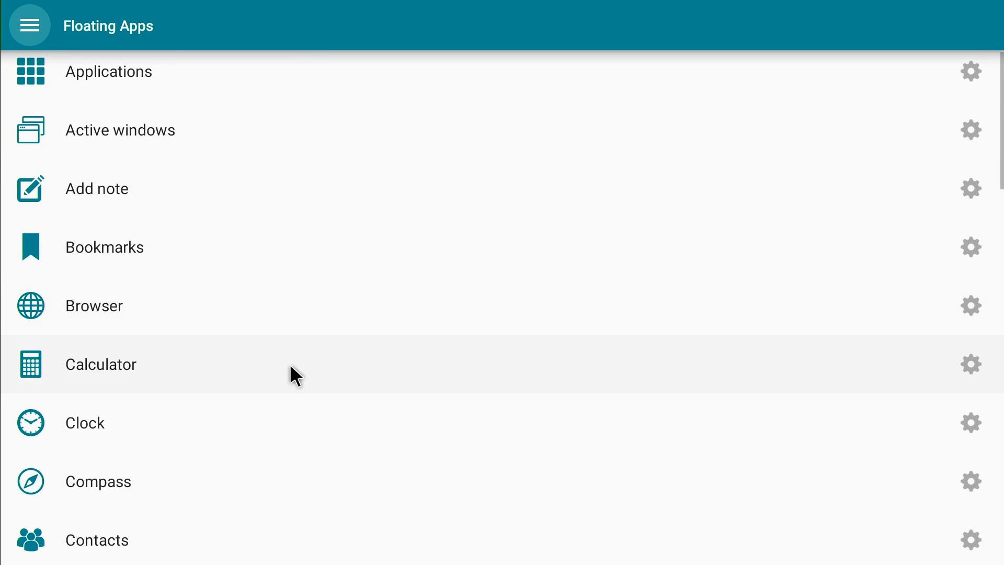
scroll(292, 374, "down", 8)
left_click_drag(281, 275, 303, 128)
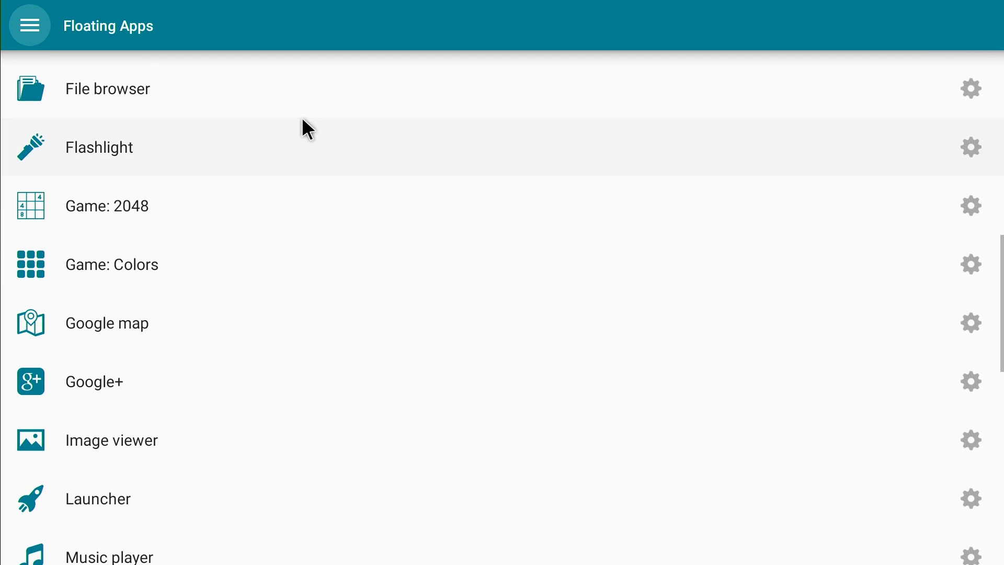
left_click_drag(280, 271, 289, 168)
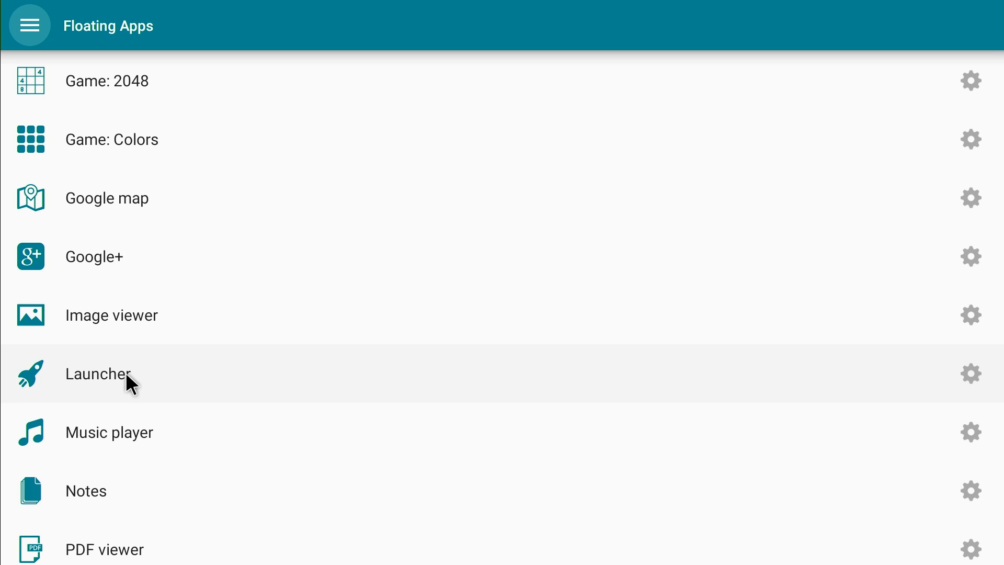
- Tick Launcher under Show in floating menu so it appears in the floating menu
left_click(962, 372)
left_click(506, 359)
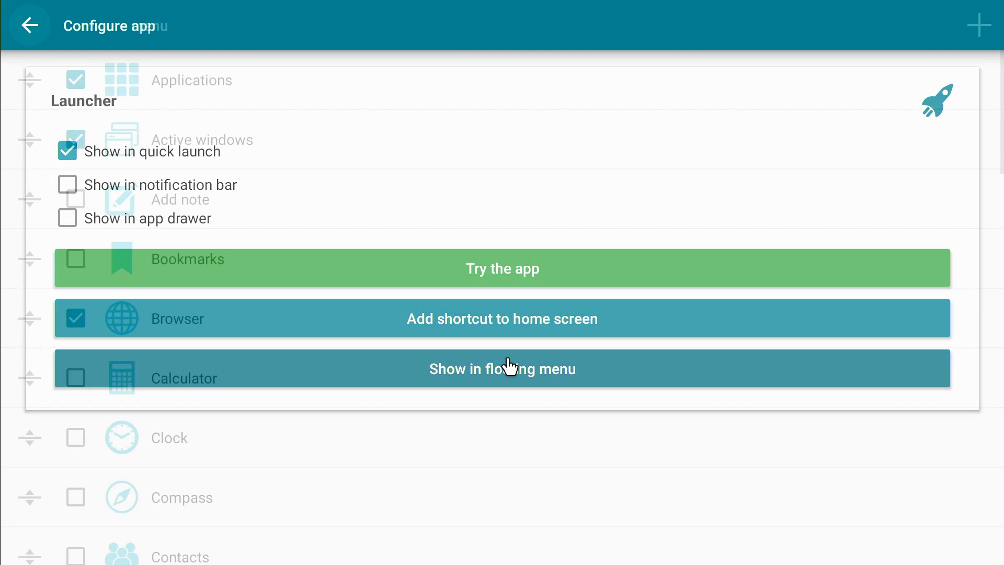
left_click_drag(152, 357, 170, 217)
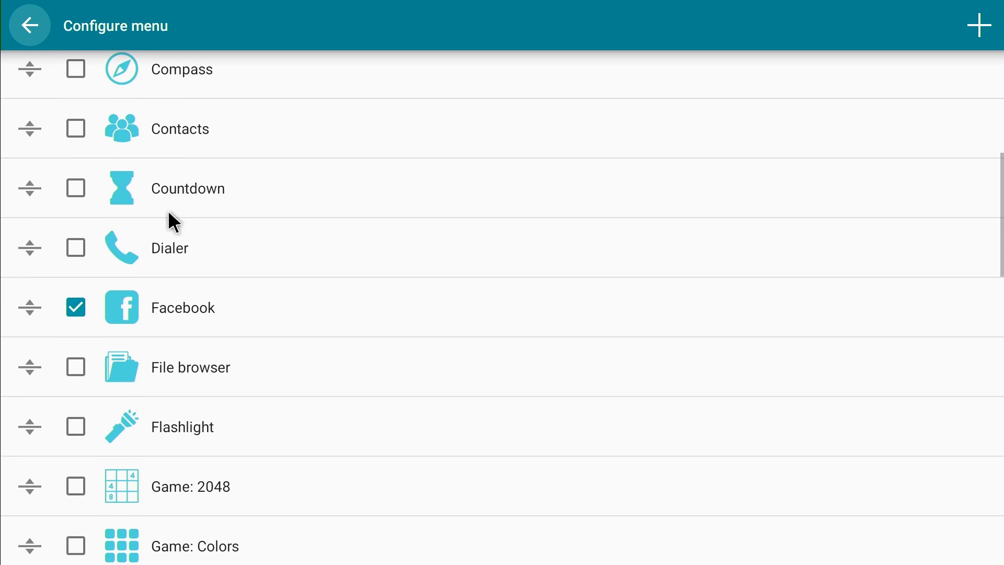
left_click_drag(162, 278, 215, 128)
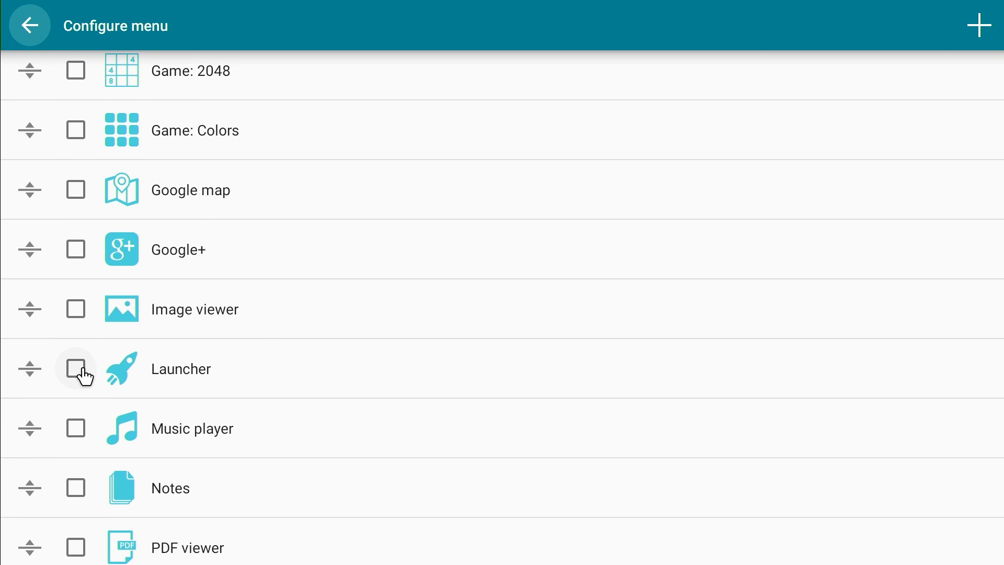
left_click(77, 371)
key("Escape")
mouse_move(1, 230)
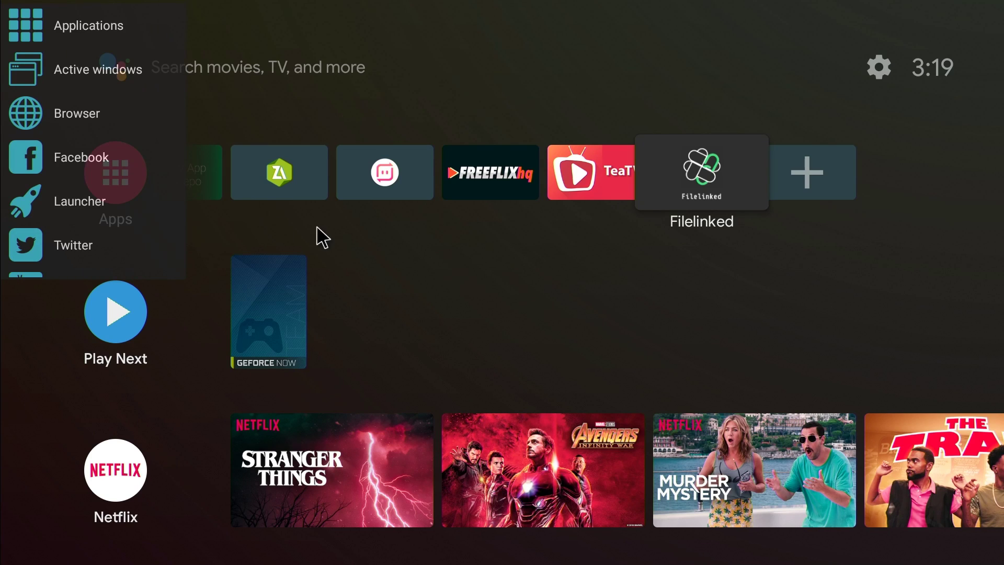
left_click_drag(79, 210, 77, 102)
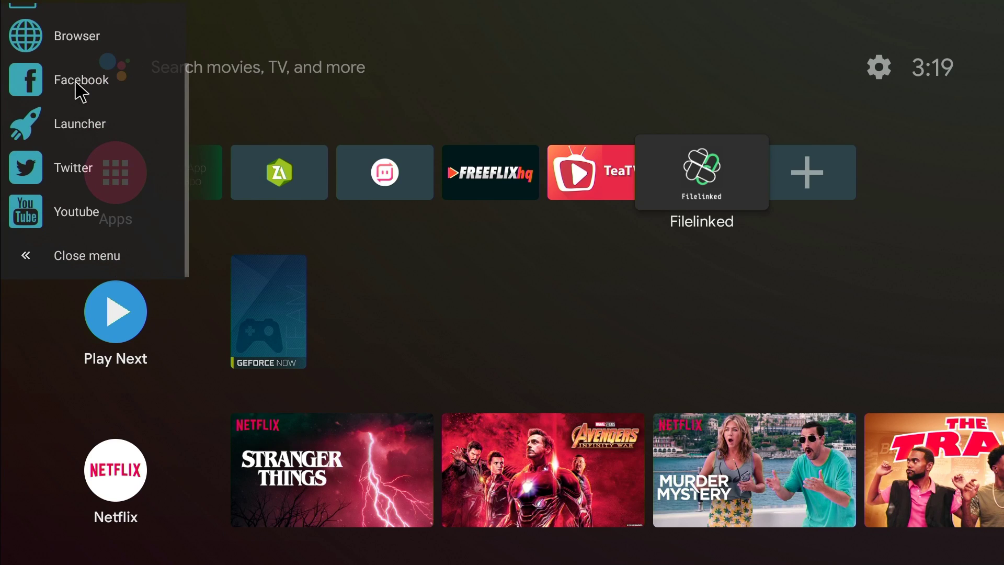
left_click(72, 138)
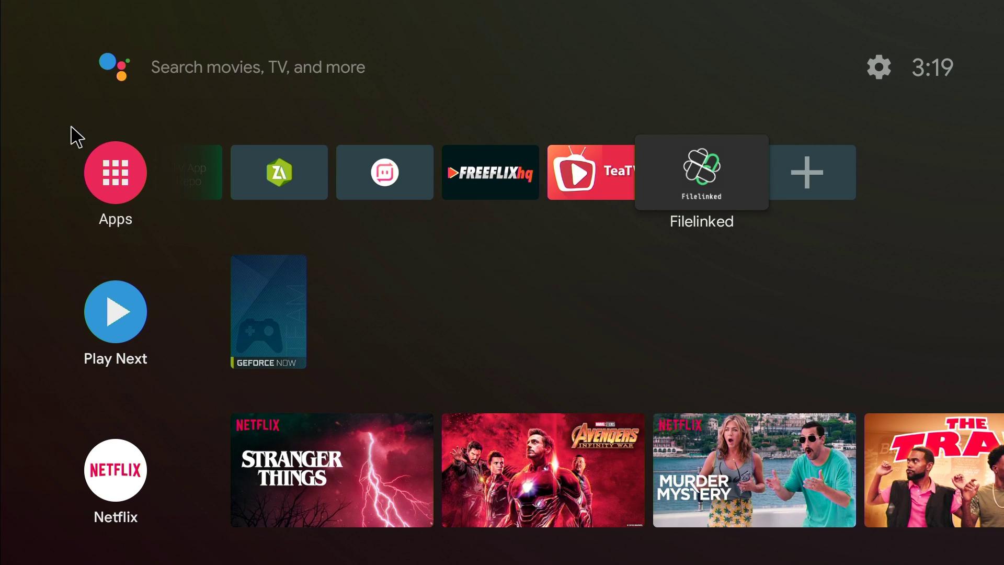
left_click_drag(435, 295, 442, 202)
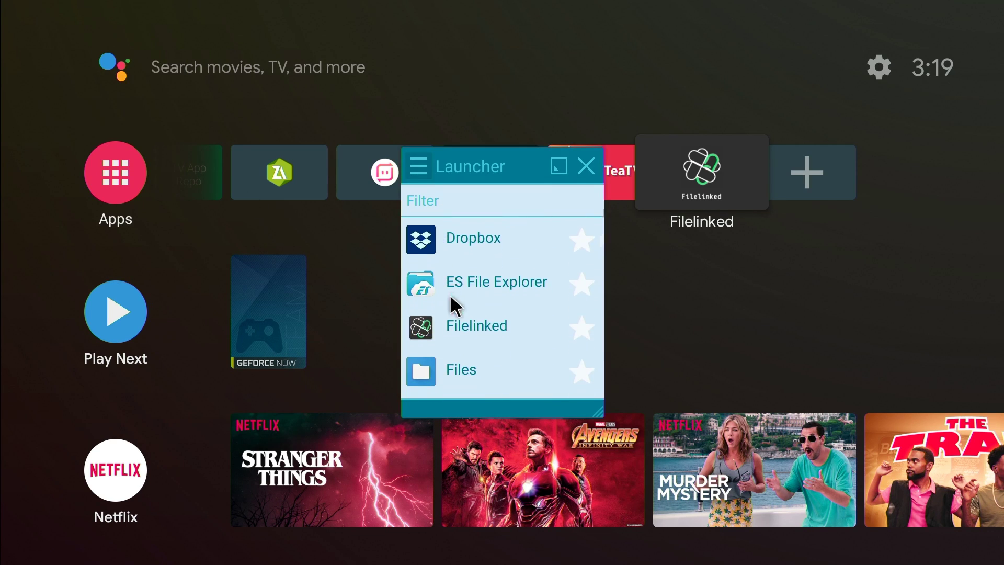
left_click_drag(451, 282, 456, 178)
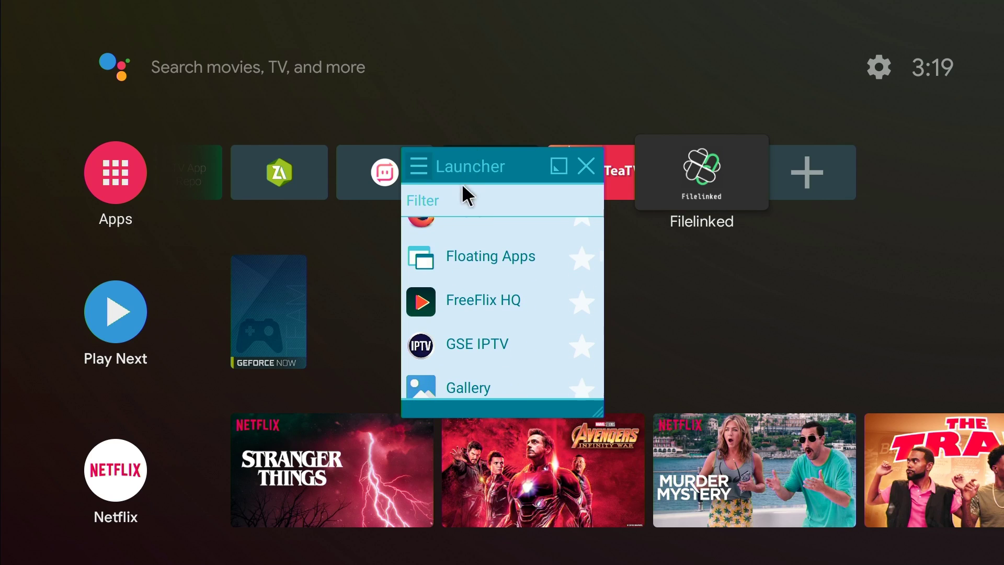
left_click_drag(475, 269, 482, 195)
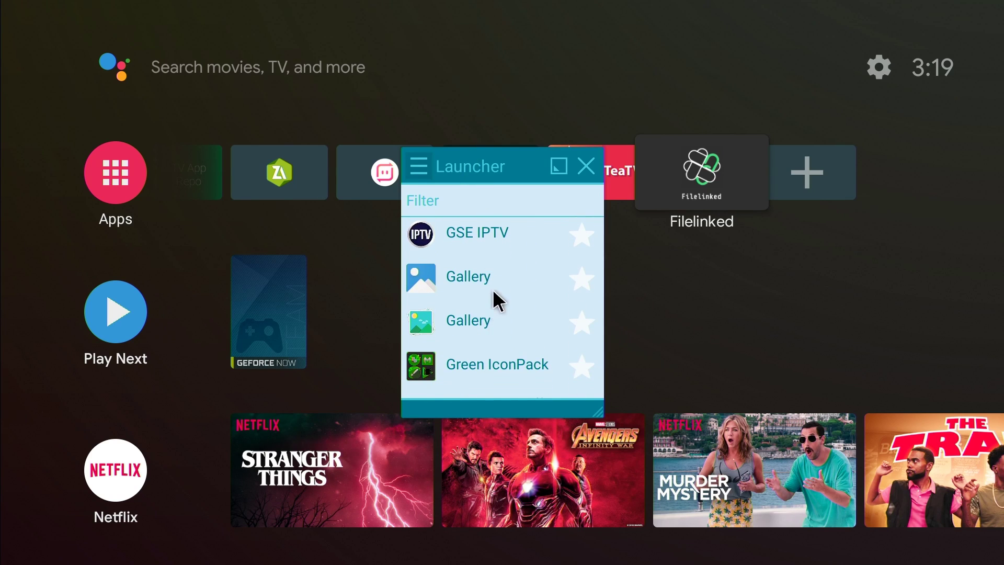
left_click_drag(493, 298, 494, 217)
left_click_drag(488, 307, 486, 178)
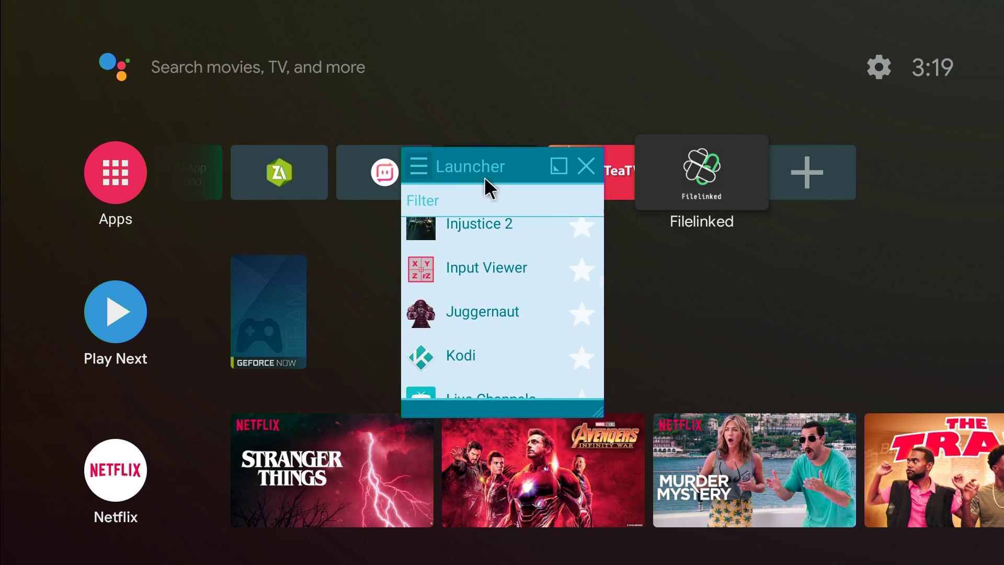
left_click_drag(490, 287, 490, 244)
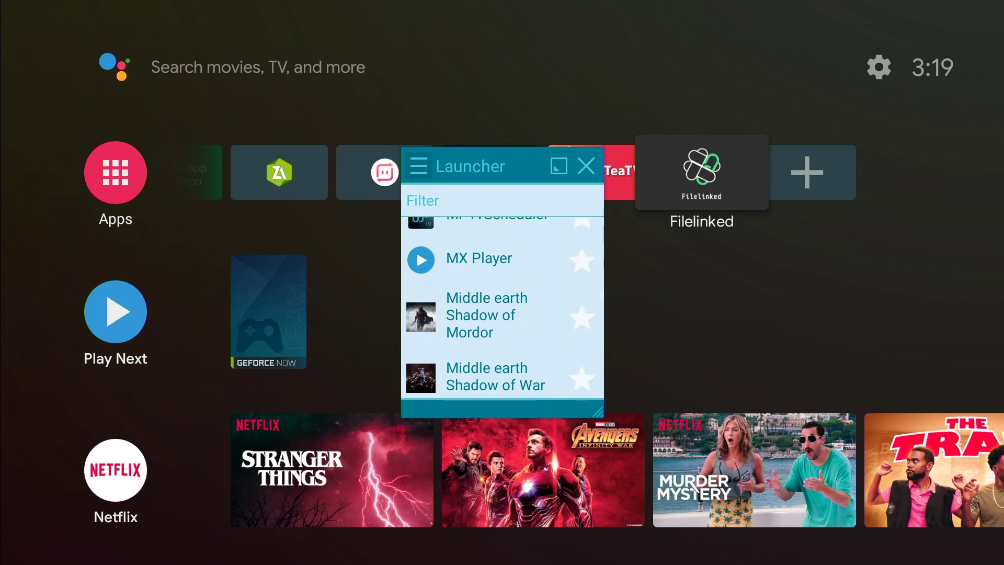
left_click_drag(493, 309, 497, 211)
left_click_drag(497, 278, 493, 189)
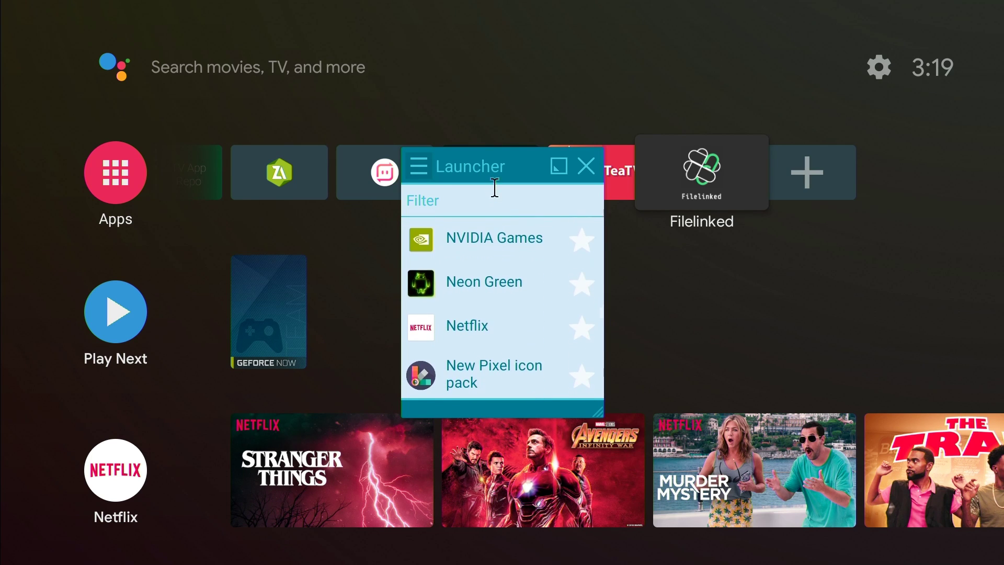
left_click_drag(503, 261, 511, 186)
left_click_drag(504, 254, 510, 197)
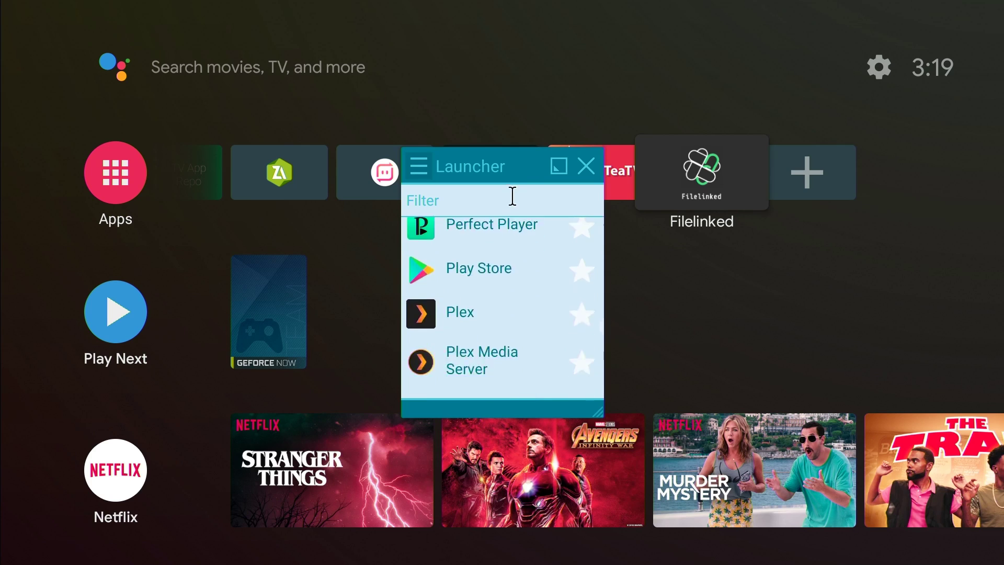
left_click_drag(493, 285, 496, 205)
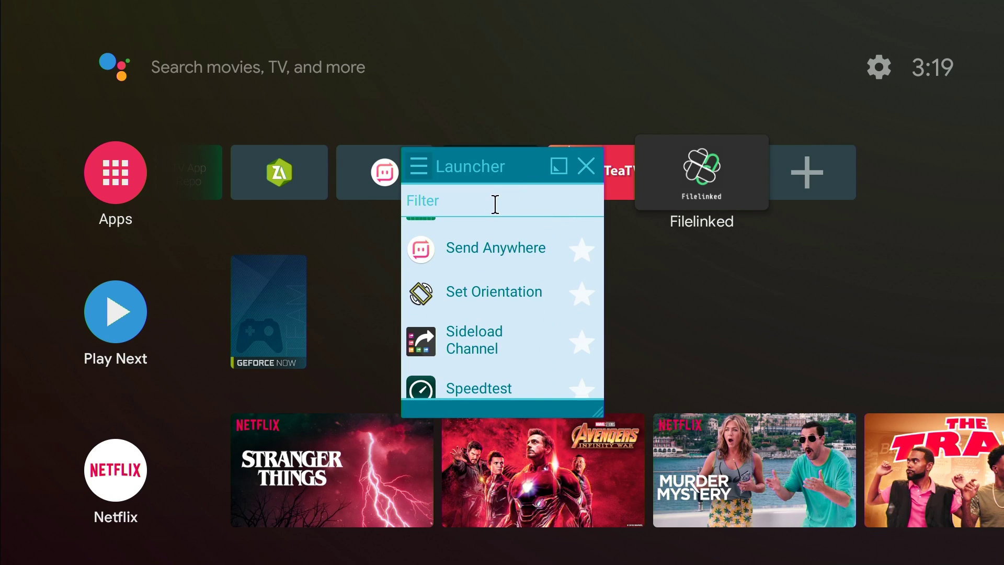
- Close the floating Launcher window and toggle the Floating Apps side menu open and closed
left_click(587, 167)
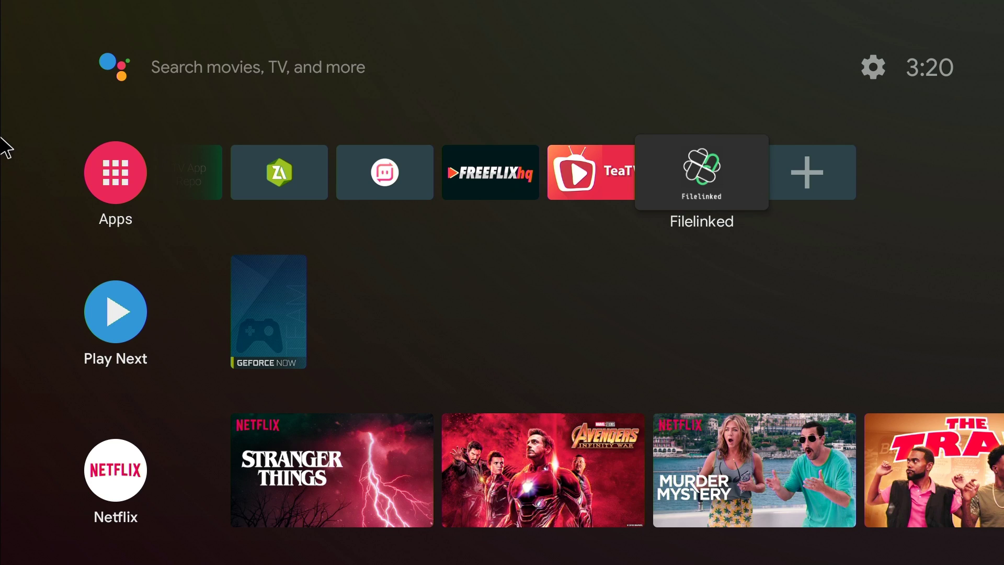
left_click(45, 150)
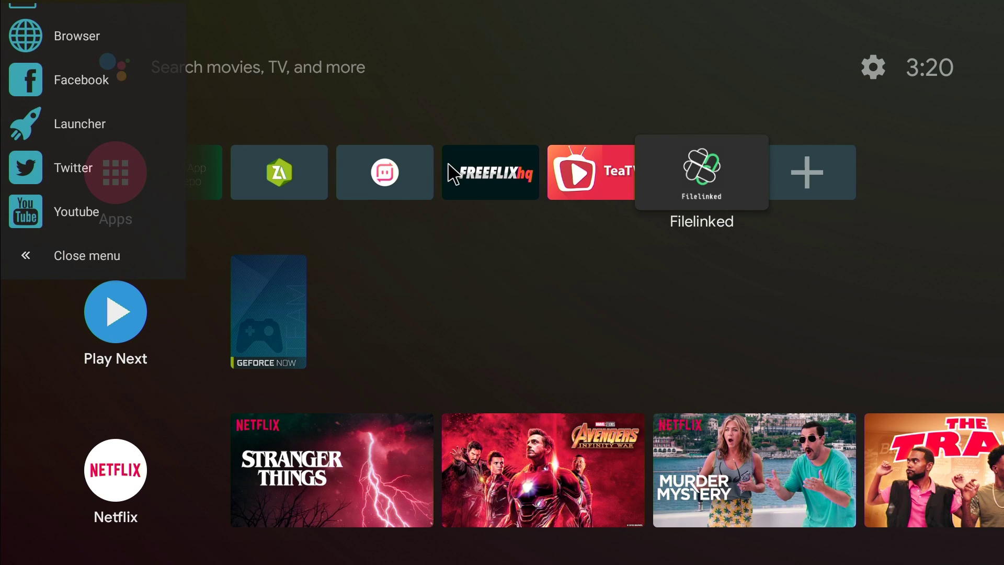
left_click(330, 103)
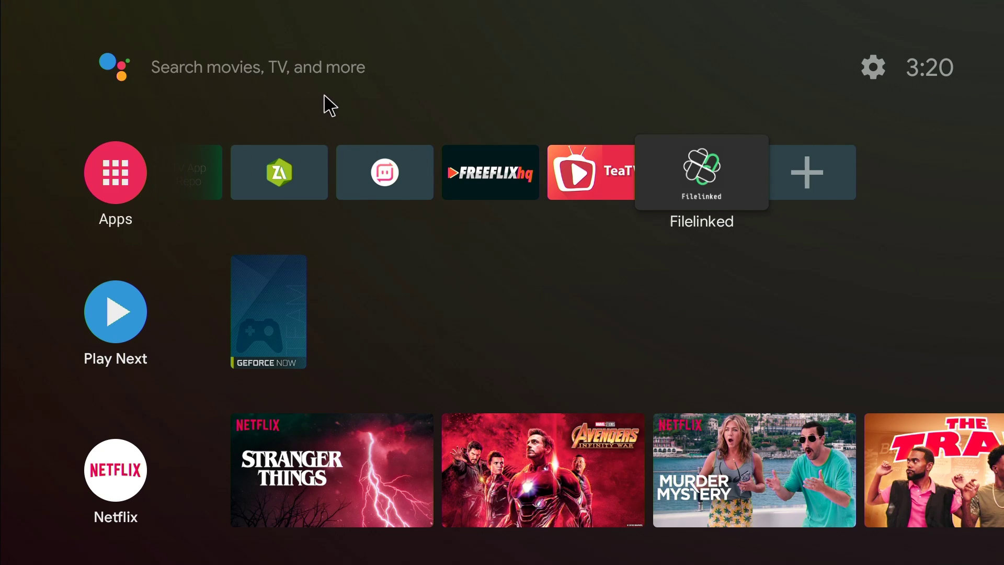
left_click(97, 117)
left_click(413, 125)
- Go to Settings > Apps > Special app access > Display over other apps and check Floating Apps is Allowed
left_click(875, 66)
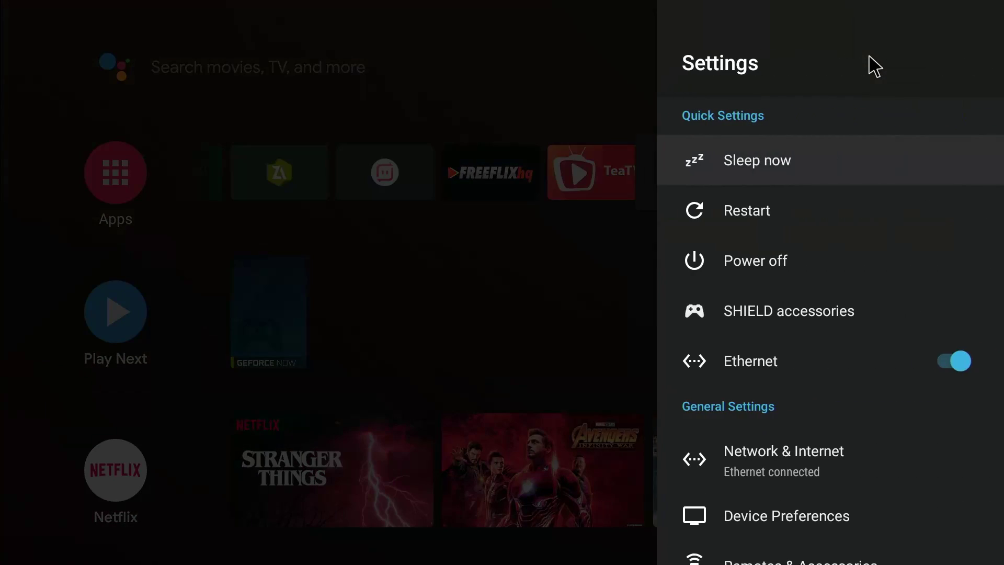
key("Down")
key("Down")
key("Down")
key("Down")
key("Down")
key("Down")
key("Down")
key("Down")
key("Down")
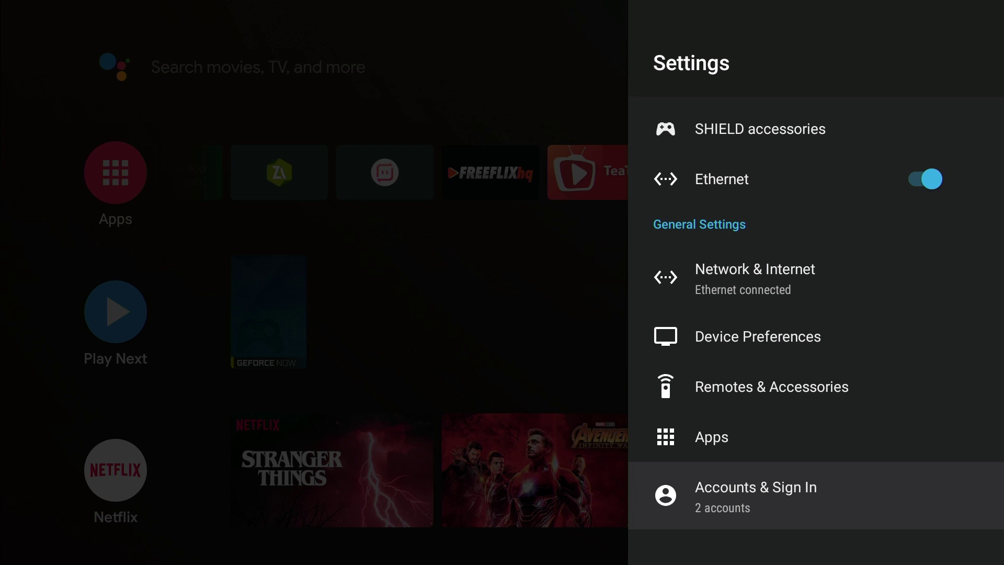
key("Up")
key("Return")
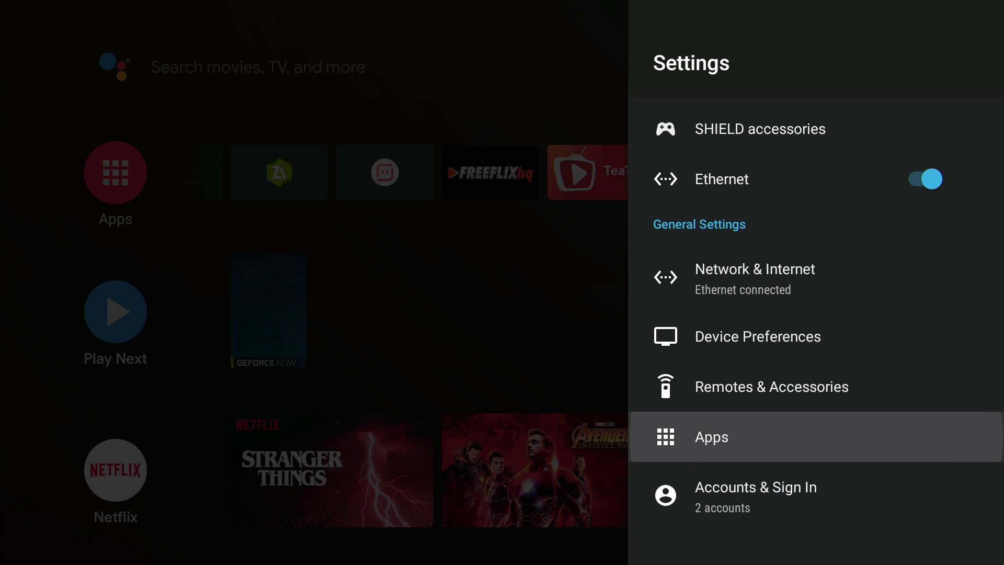
key("Down")
key("Down")
key("Down")
key("Down")
key("Down")
key("Down")
key("Down")
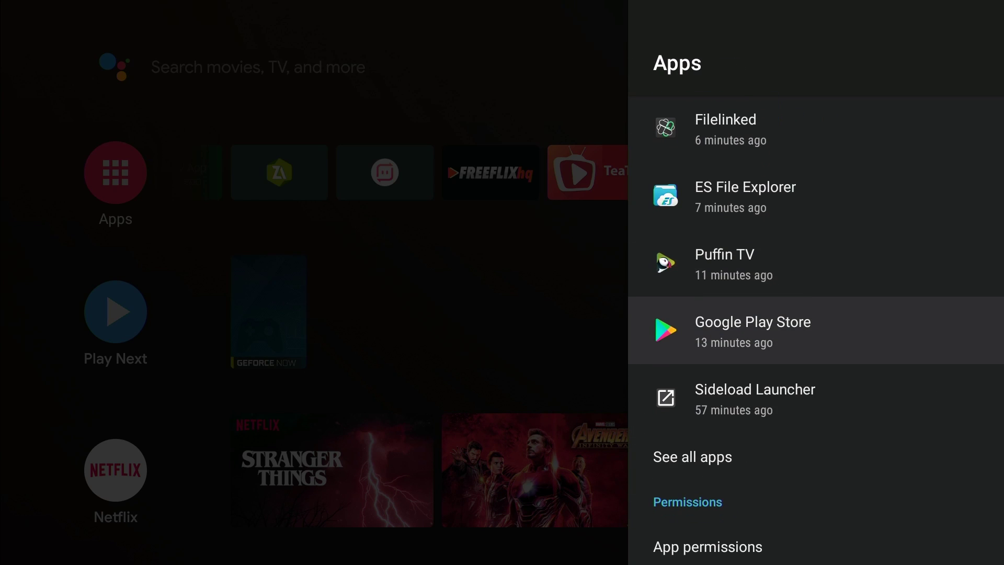
key("Up")
key("Up")
key("Down")
key("Down")
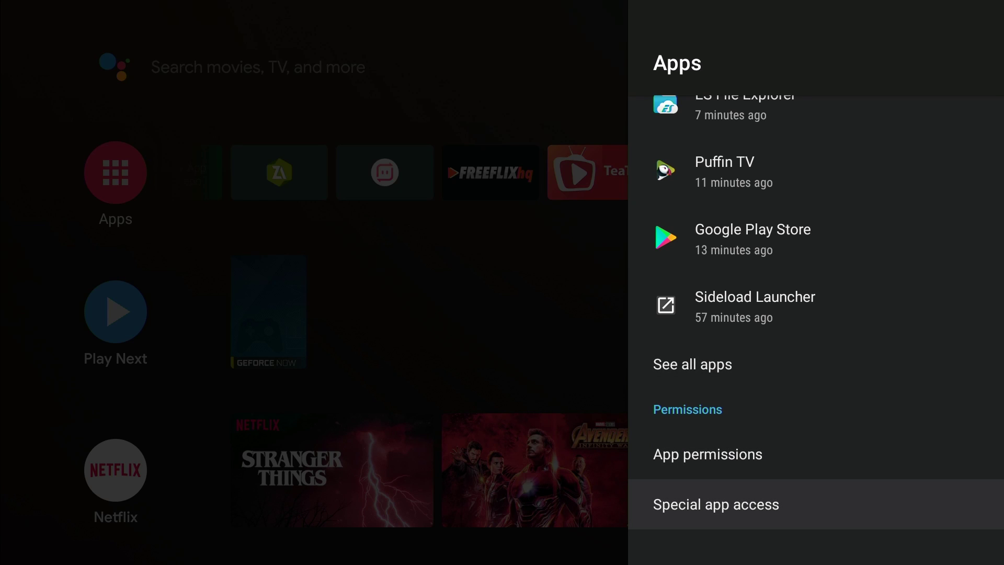
key("Return")
key("Down")
key("Down")
key("Down")
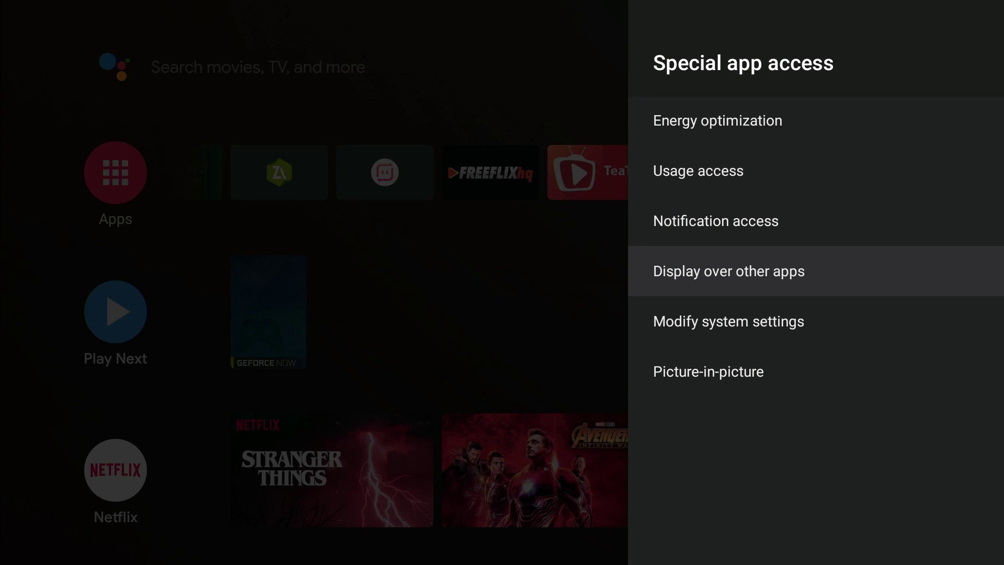
key("Return")
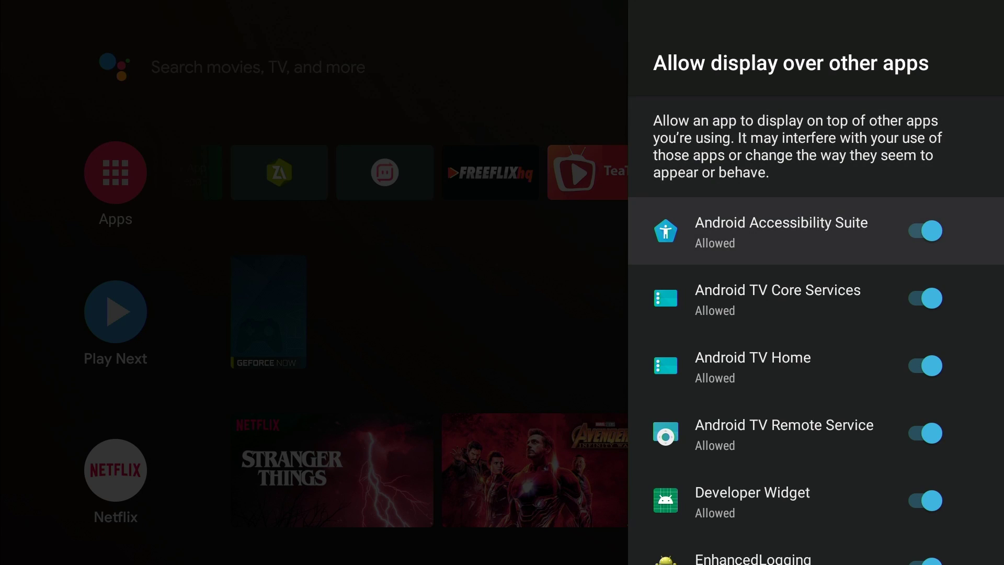
key("Down")
key("Down")
key("Down")
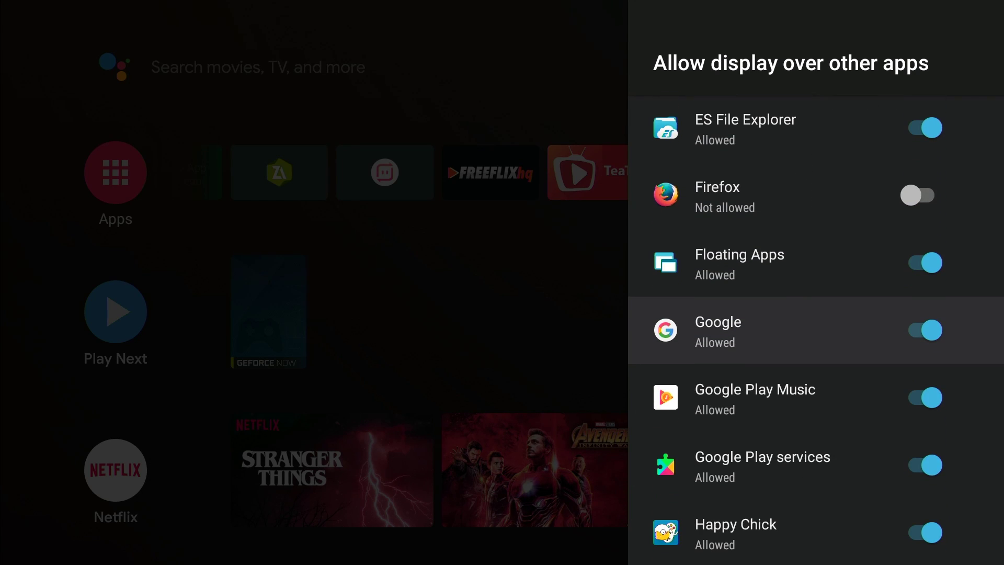
- Recheck Floating Apps in the overlay permission list, then back out of Settings to the home screen
key("Escape")
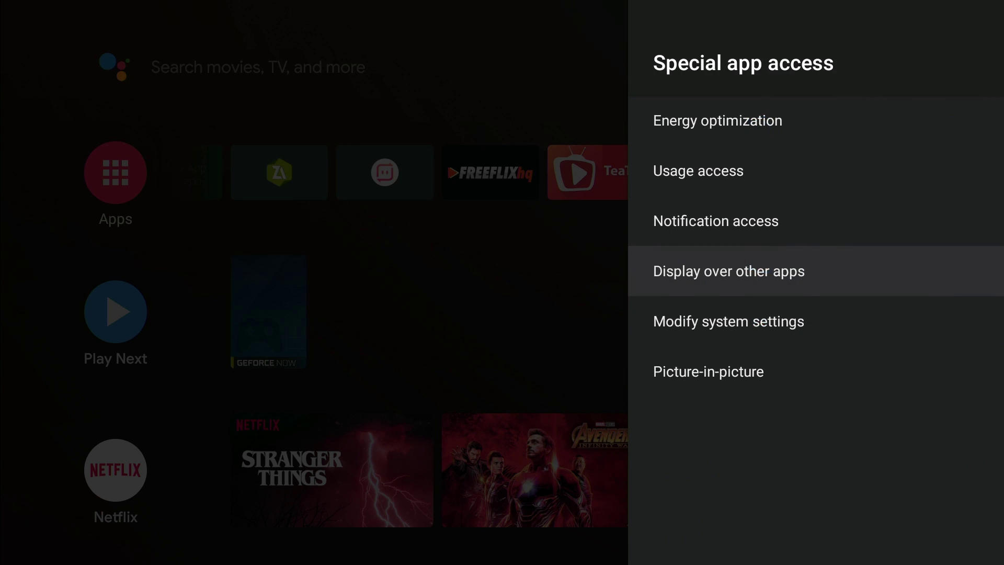
key("Escape")
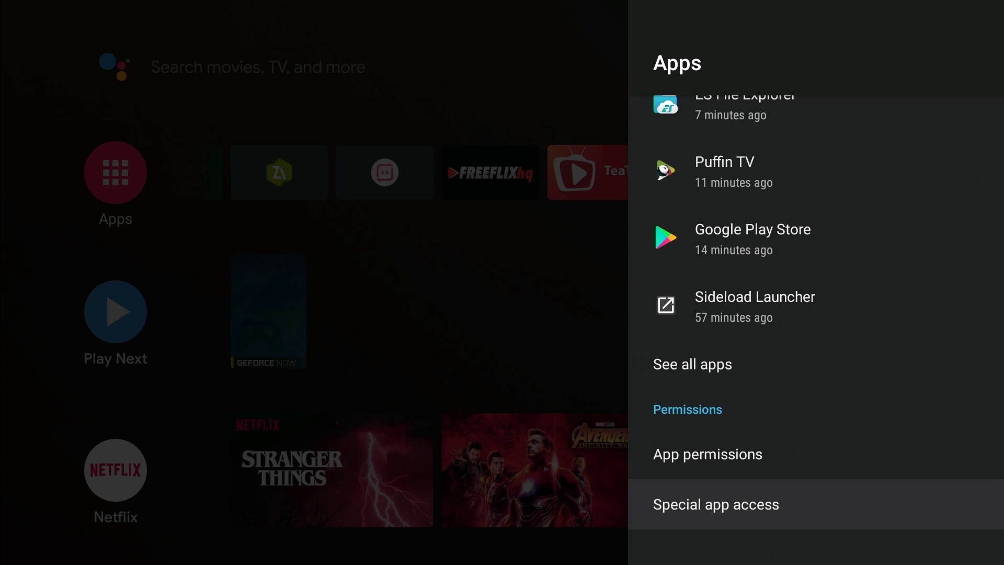
key("Return")
key("Down")
key("Down")
key("Down")
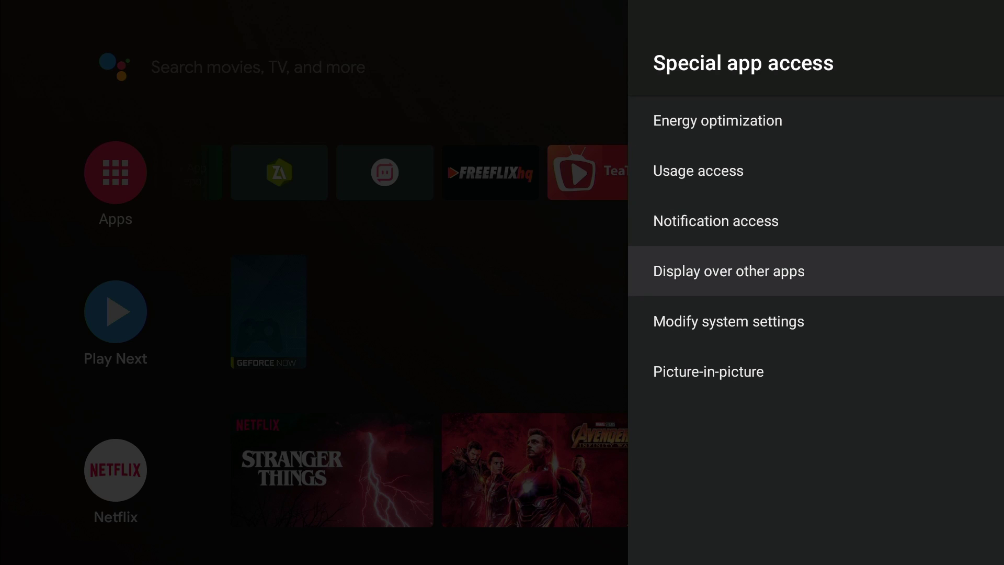
key("Return")
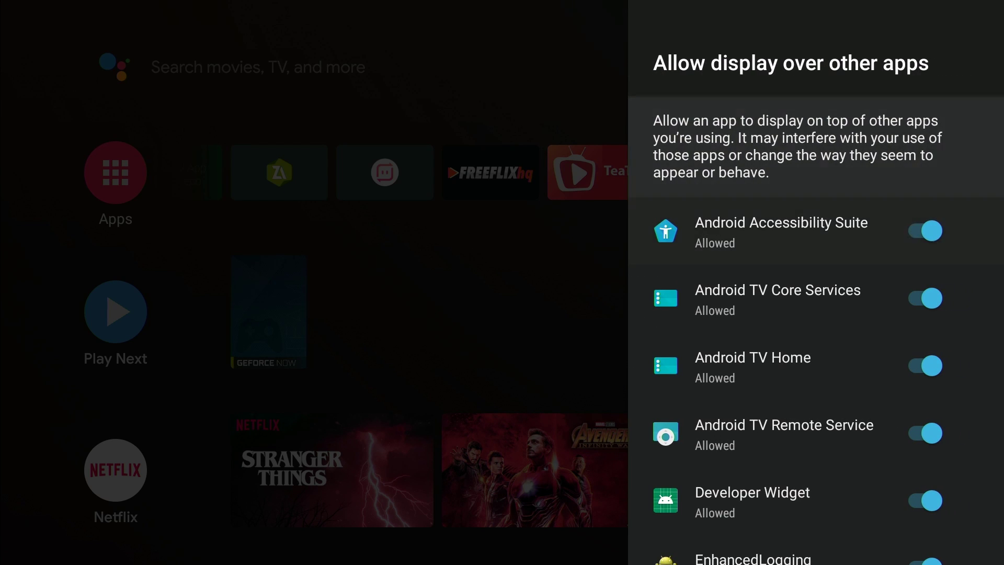
key("Down")
key("Down")
key("Down")
key("Down")
key("Down")
key("Down")
key("Down")
key("Down")
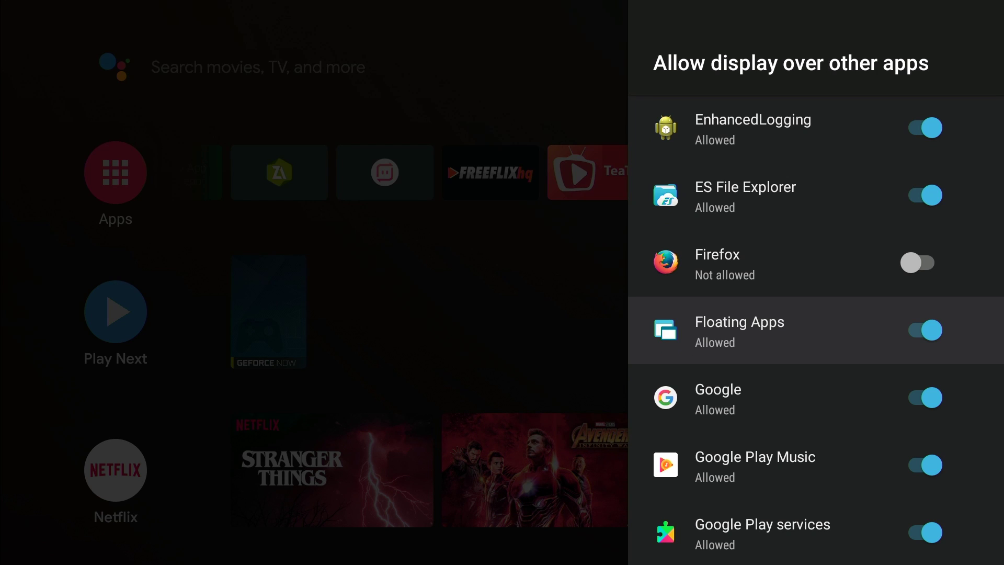
key("Escape")
key("Escape")
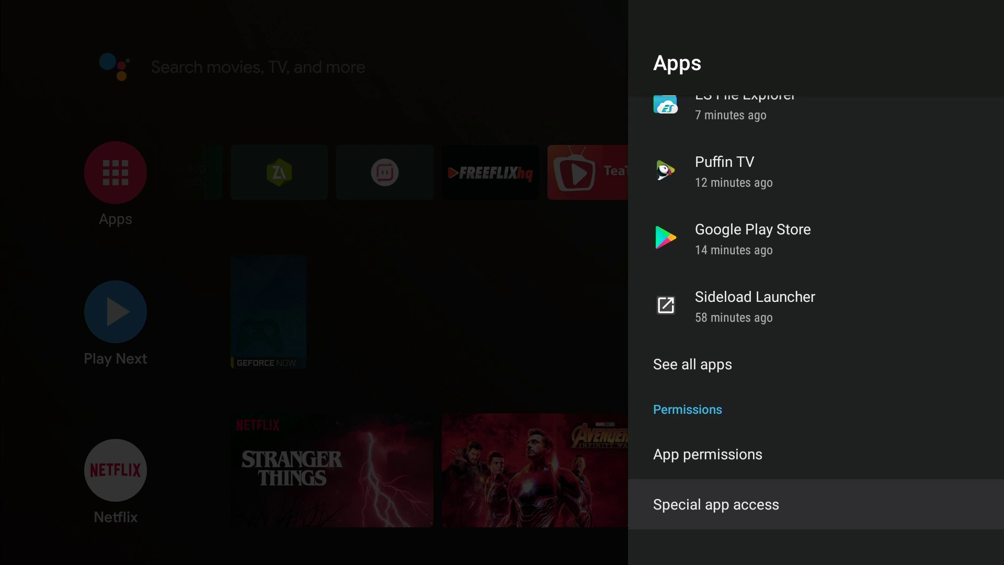
key("Escape")
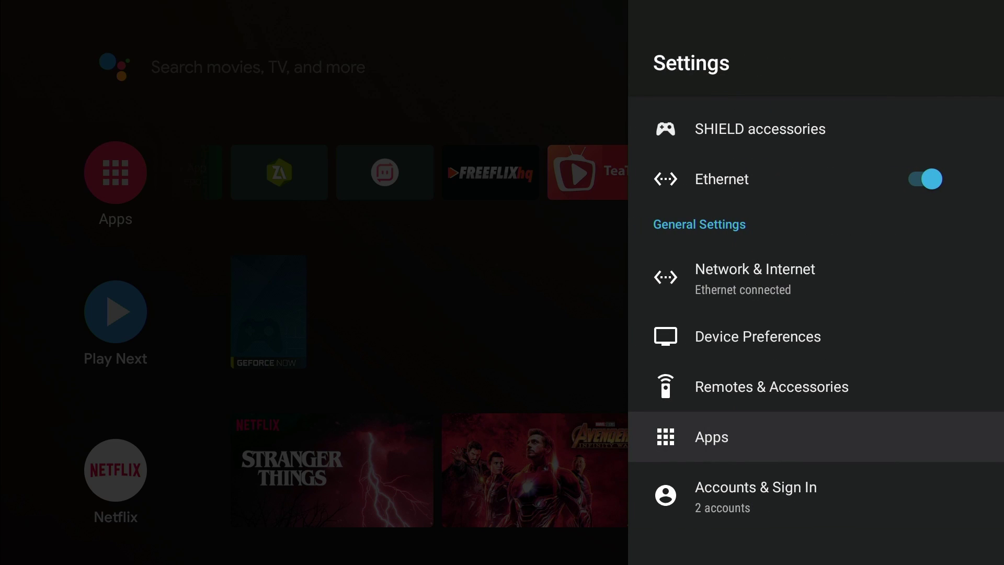
key("Escape")
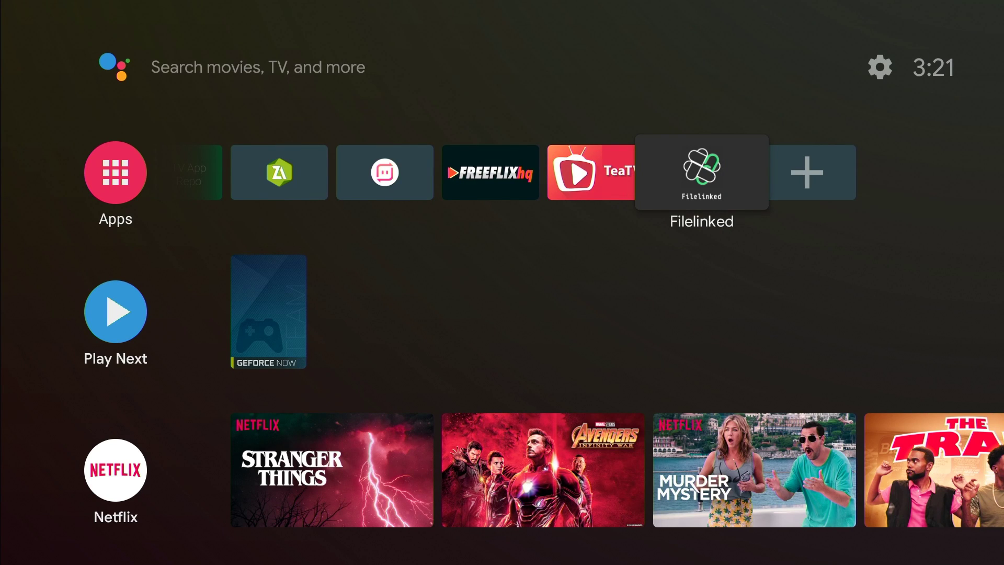